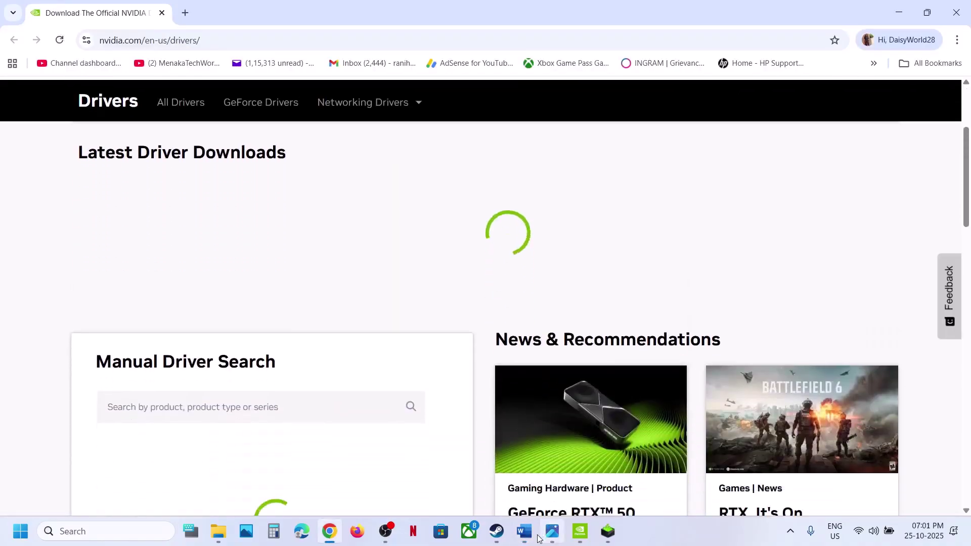
- Highlight the AMD support link under Step 3 in the Word document and return to the NVIDIA drivers page
click(523, 531)
drag(174, 339, 348, 340)
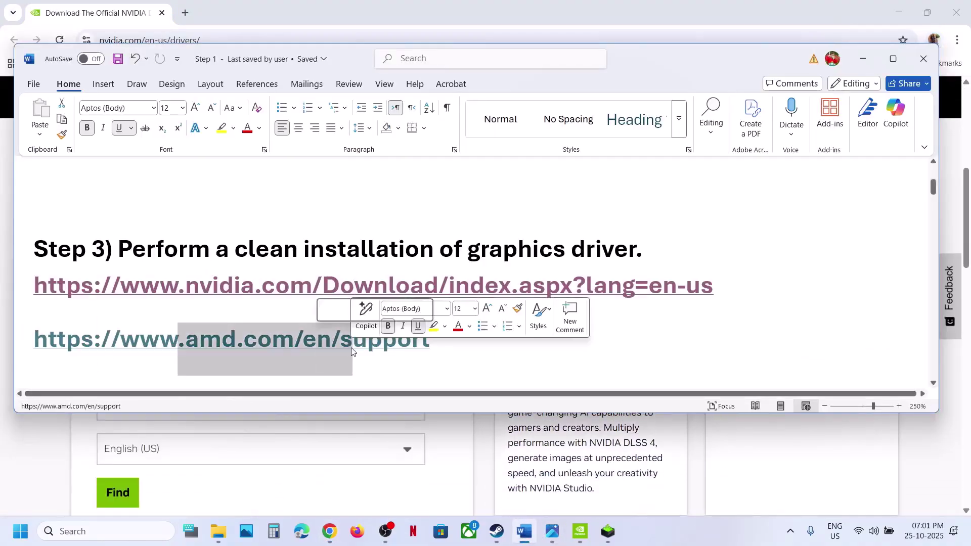
click(71, 443)
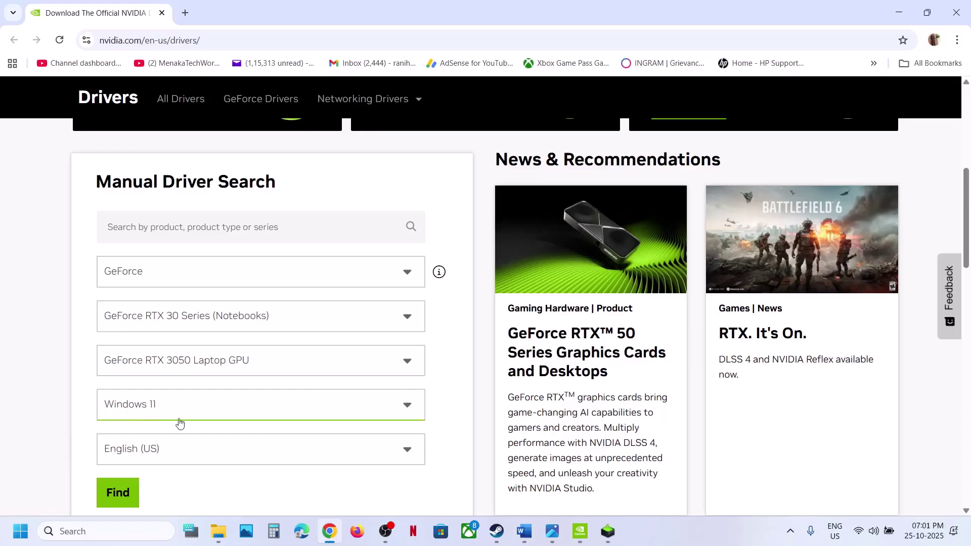
- Find drivers for the GeForce RTX 3050 Laptop GPU on Windows 11 and download GeForce Game Ready Driver 581.57
click(118, 492)
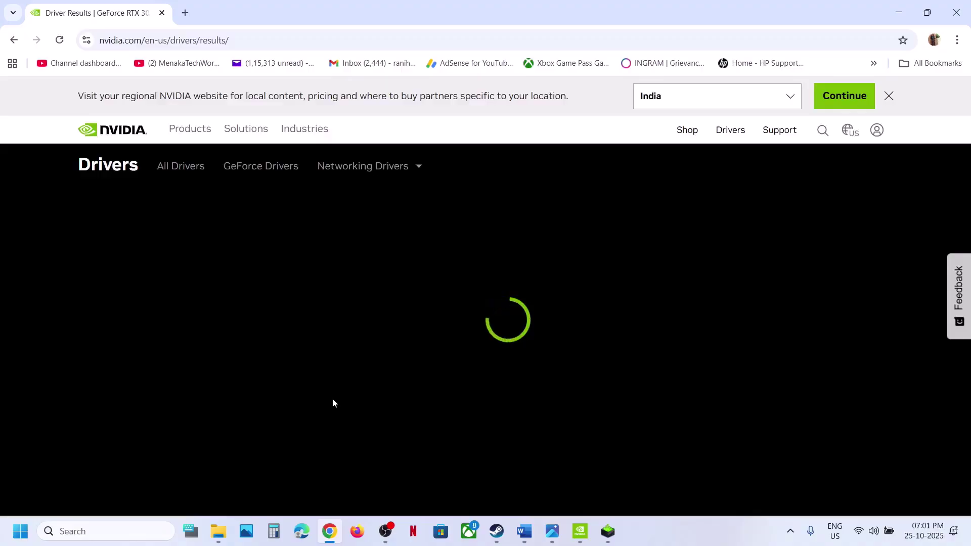
scroll(332, 402, down, 3)
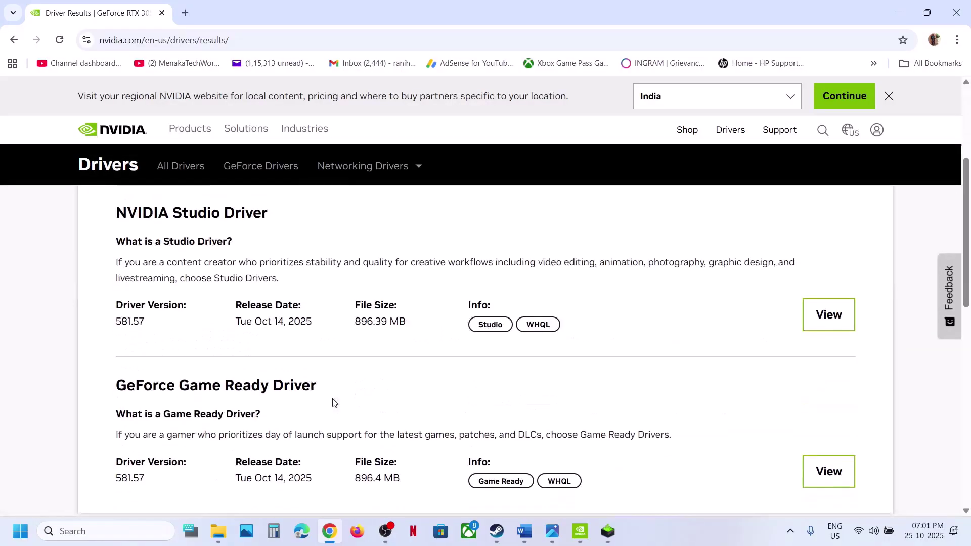
scroll(332, 402, down, 1)
click(829, 405)
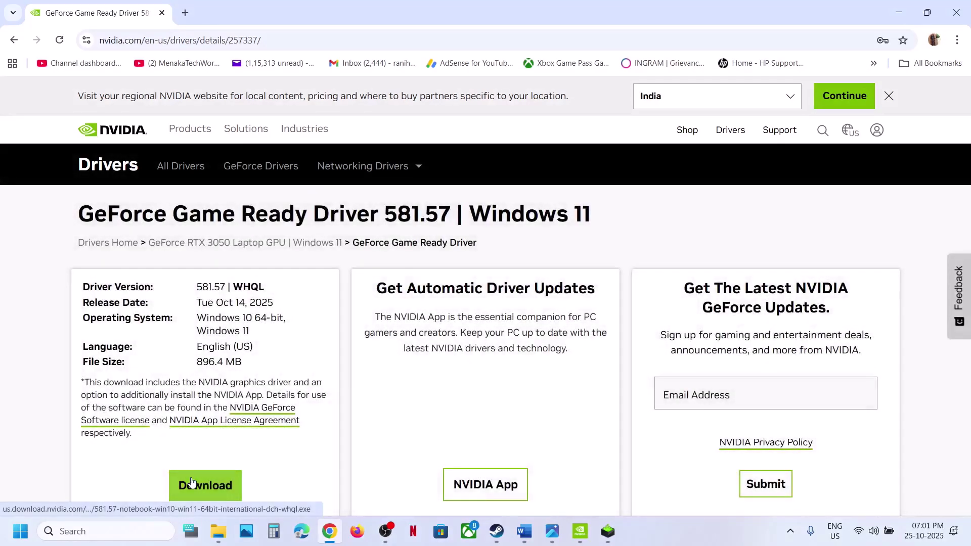
click(191, 483)
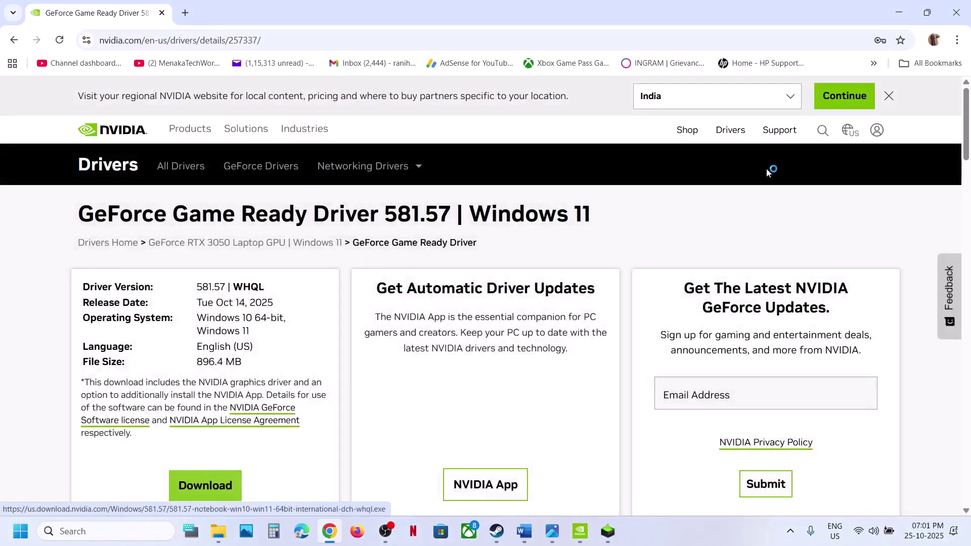
click(912, 40)
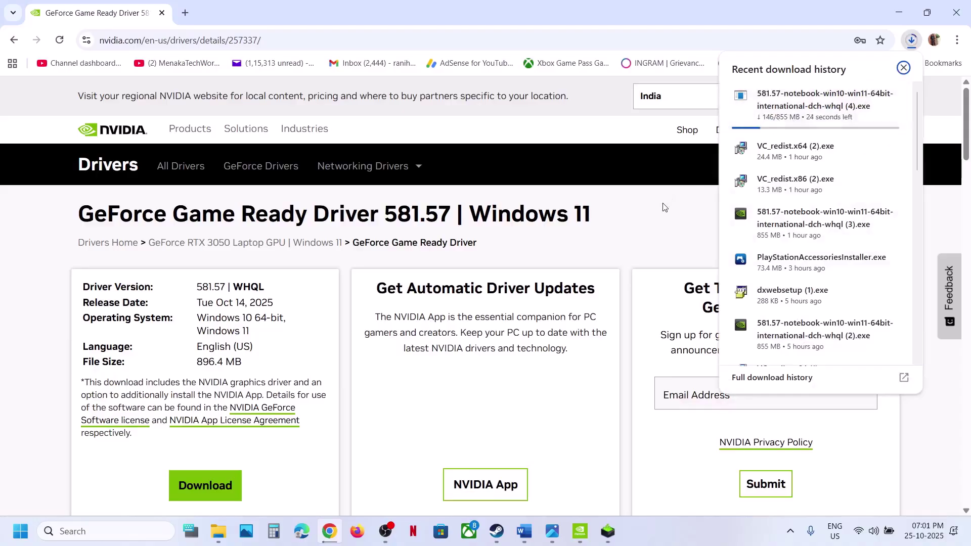
click(638, 257)
- In the NVIDIA Installer, accept the license, choose Custom (Advanced) installation and enable the clean installation option
click(608, 532)
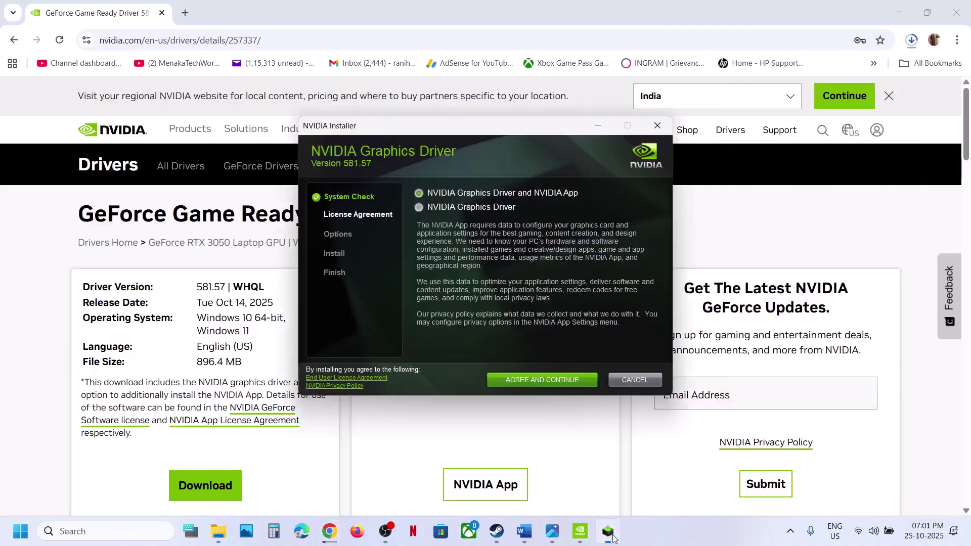
click(536, 381)
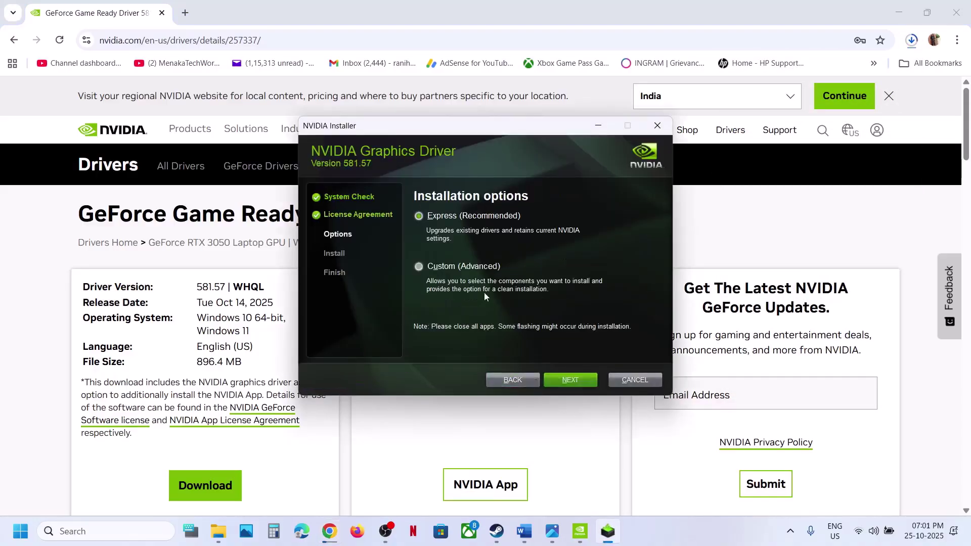
click(563, 378)
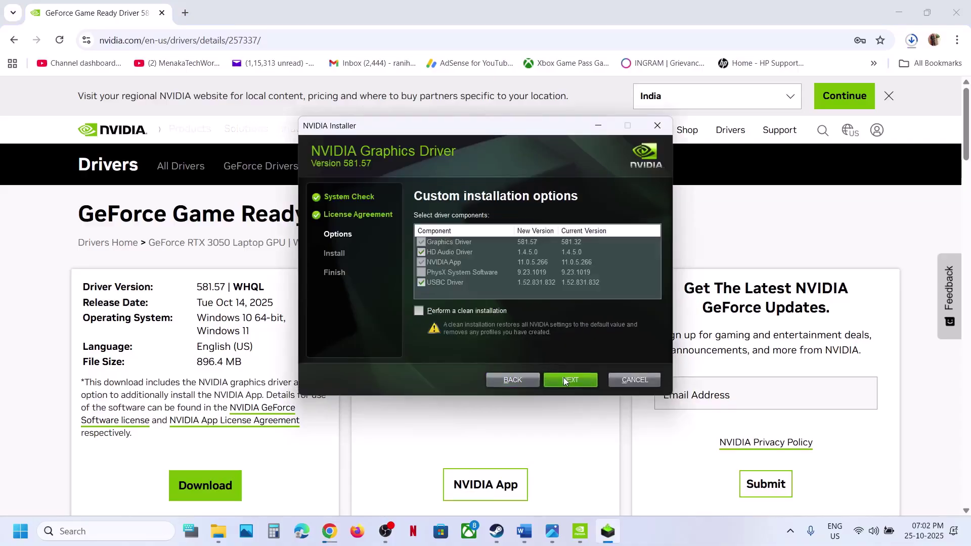
click(419, 308)
- Display the Windows power options that include Restart
click(395, 434)
key(super)
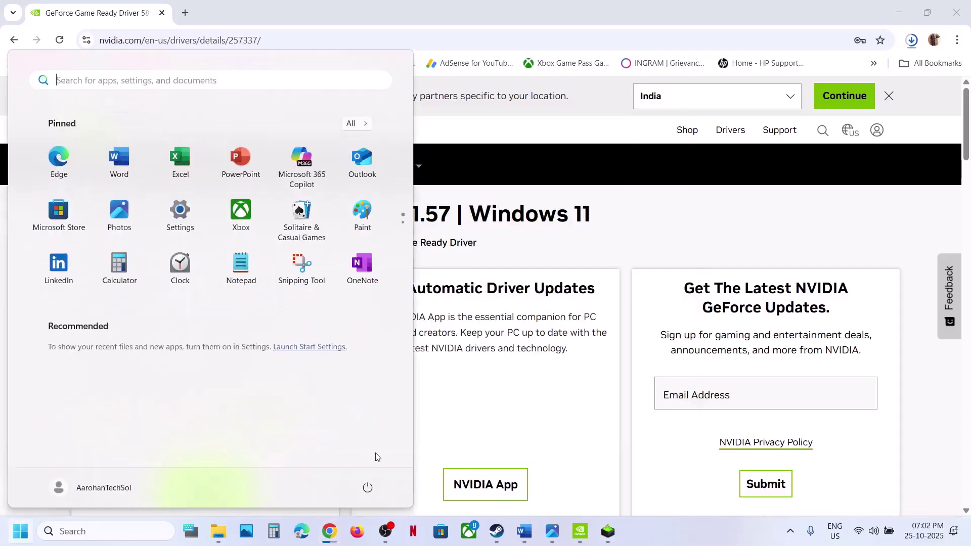
click(367, 489)
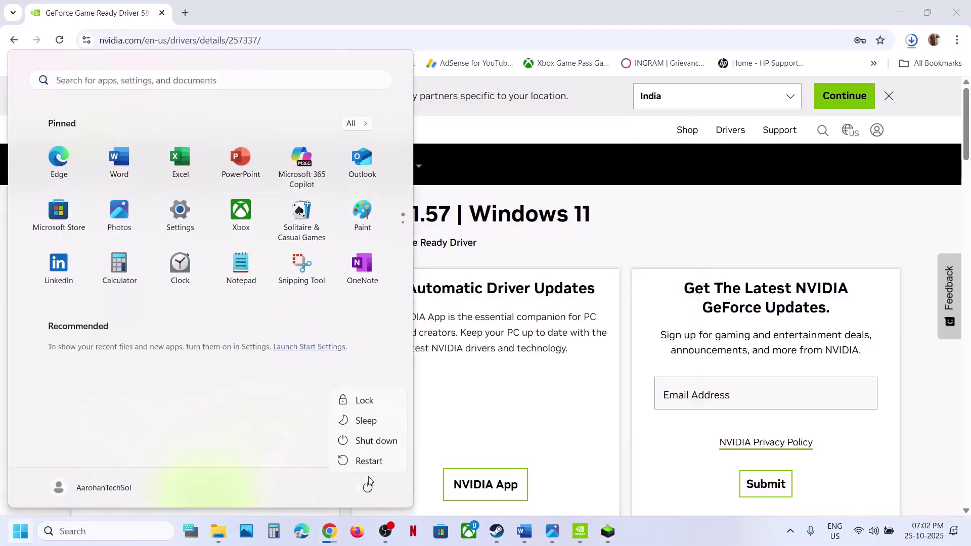
- Switch to the Word document and highlight "graphics" in Step 4 about running the game on the dedicated graphics card
click(493, 528)
click(524, 530)
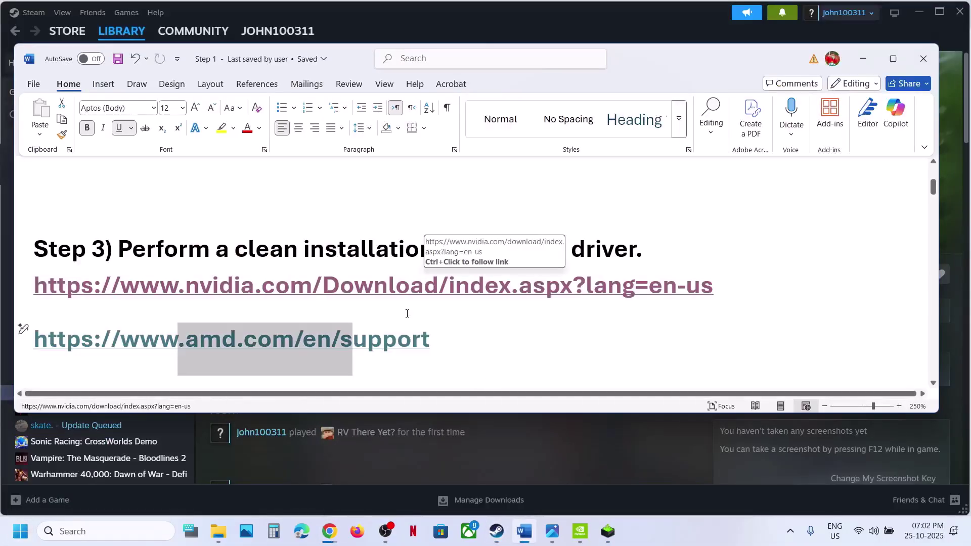
scroll(407, 314, down, 3)
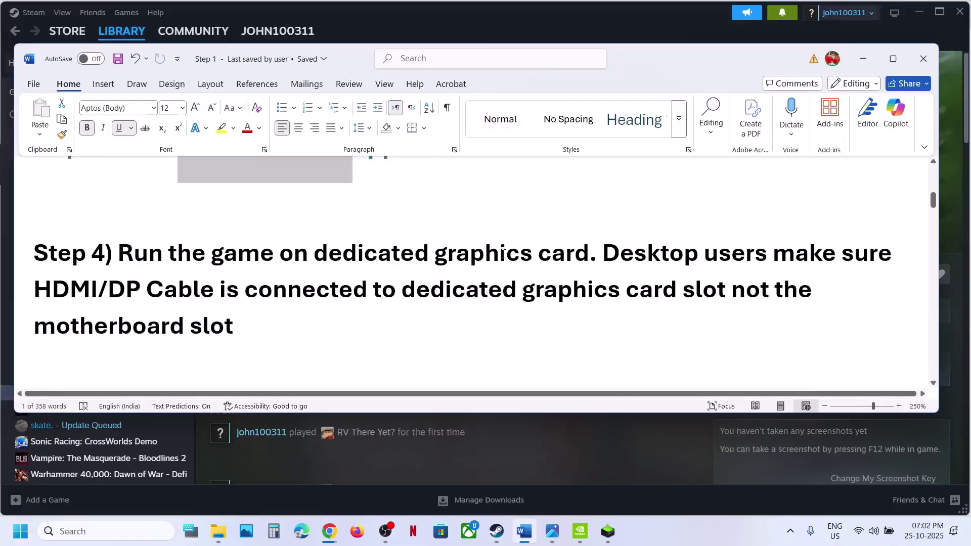
double_click(503, 254)
- Search Windows for "graphics" and open the Graphics settings page
click(111, 527)
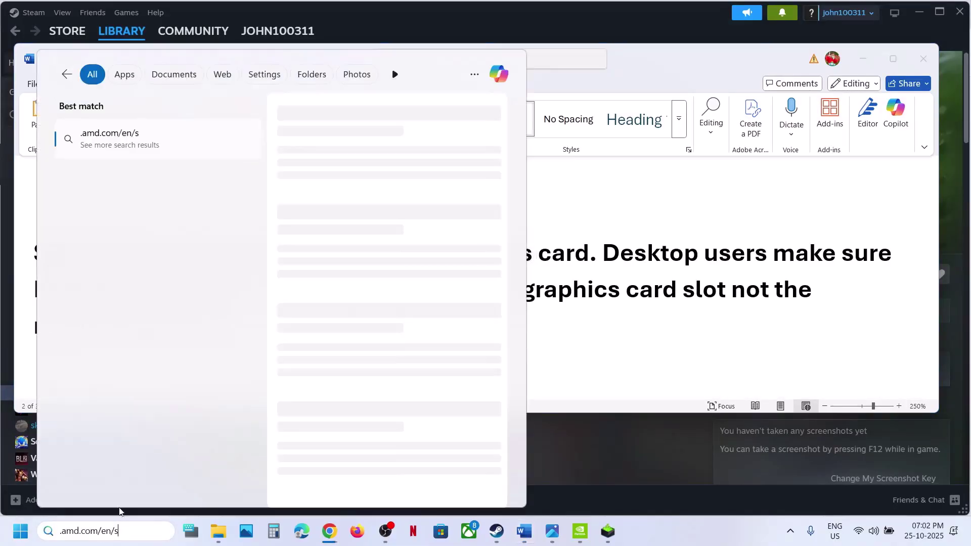
key(ctrl+a)
text(gr)
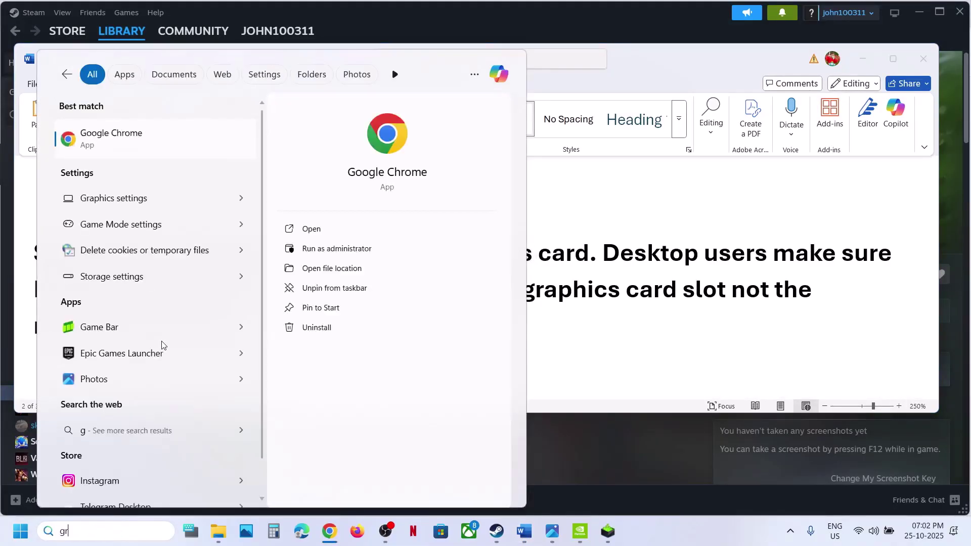
text(aphics)
key(Return)
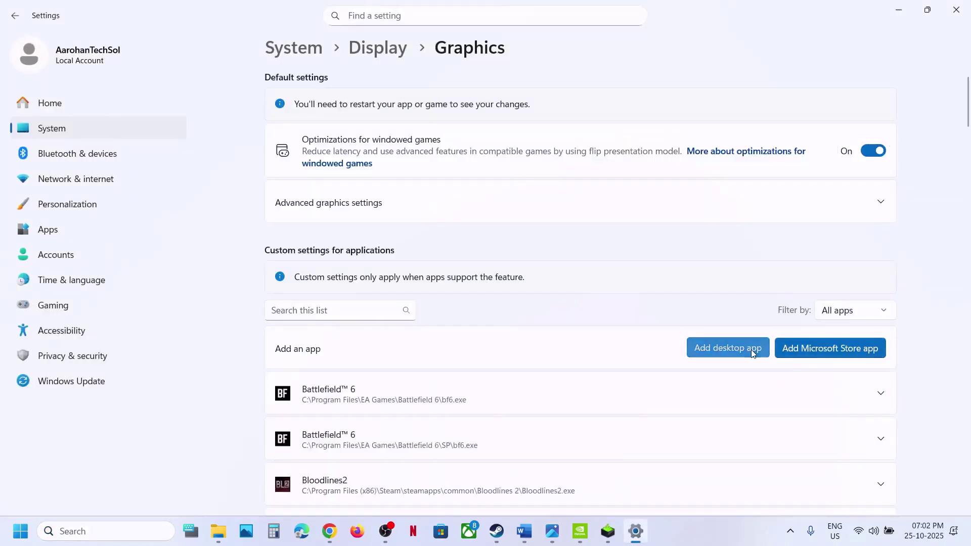
- Add the Ride application from C:\Program Files (x86)\Steam\steamapps\common\Ride as a desktop app in the custom graphics settings
click(751, 347)
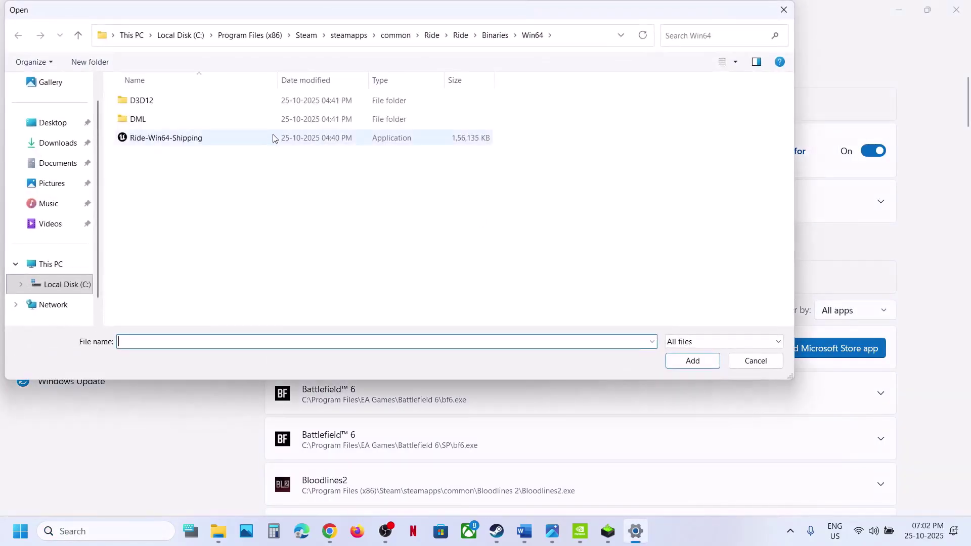
click(79, 36)
click(79, 35)
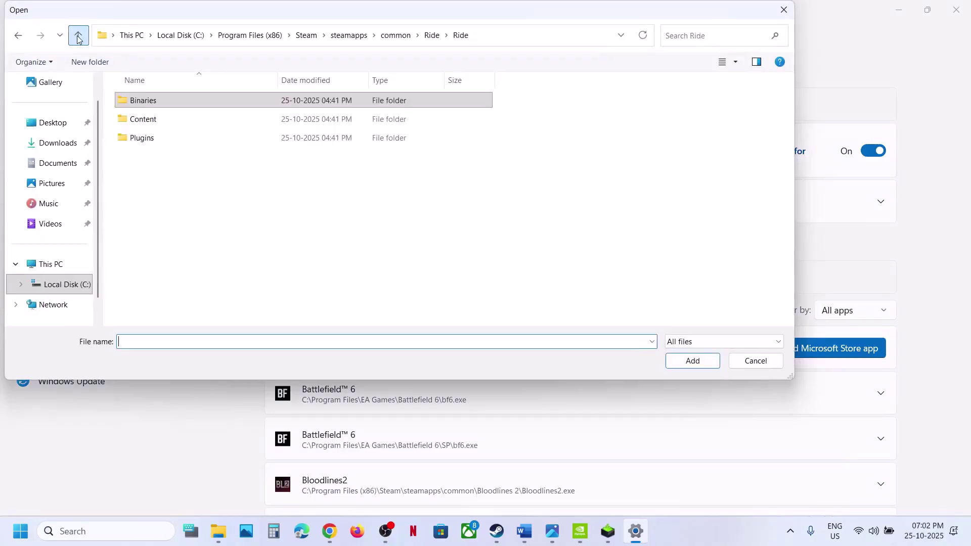
click(79, 37)
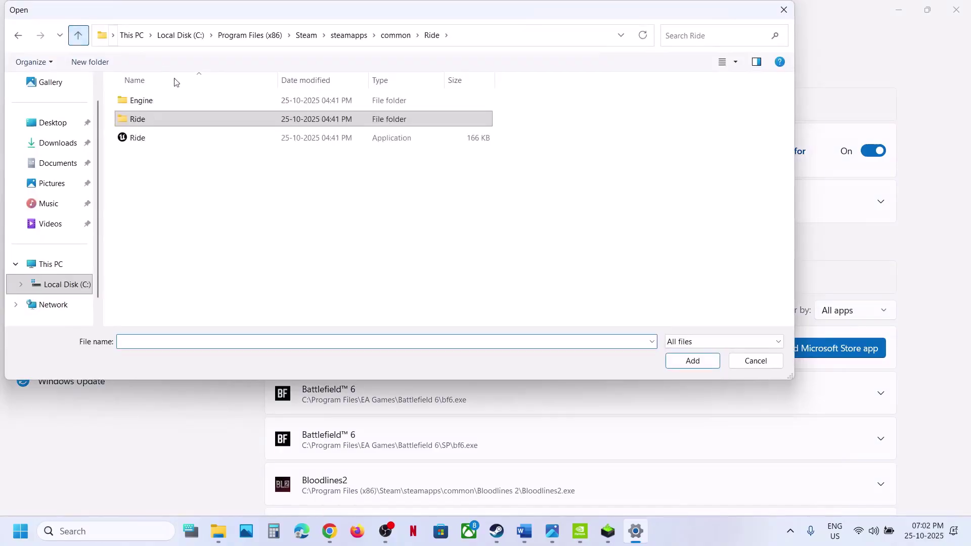
click(395, 35)
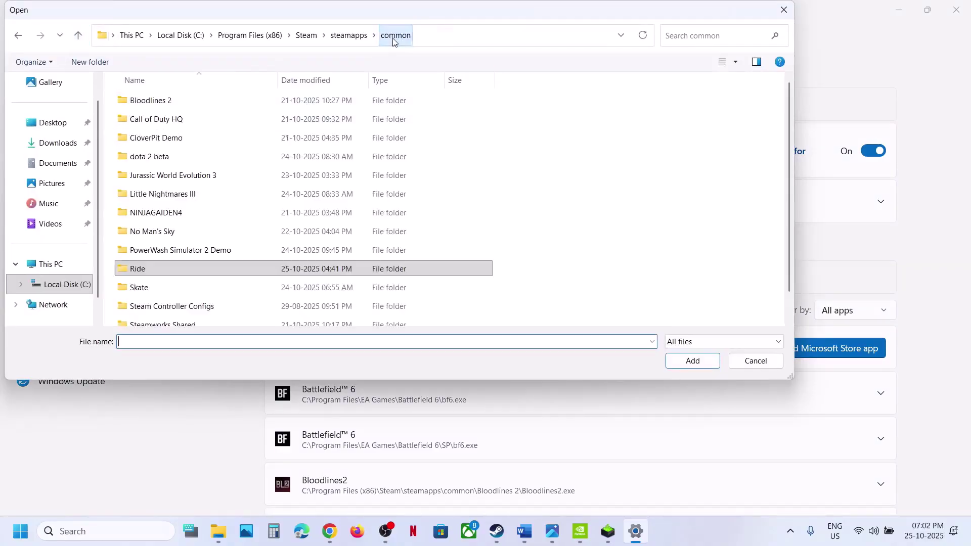
double_click(189, 274)
click(481, 40)
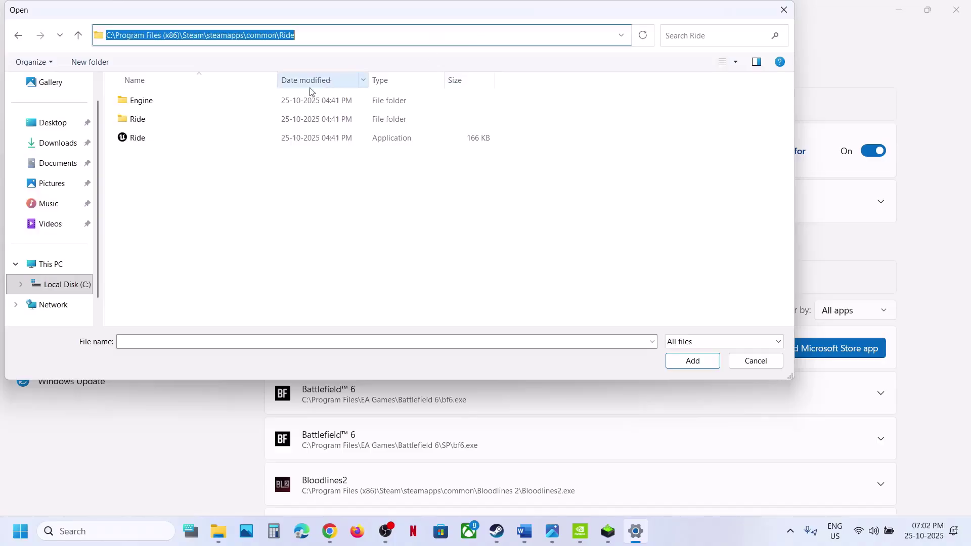
click(152, 142)
click(685, 360)
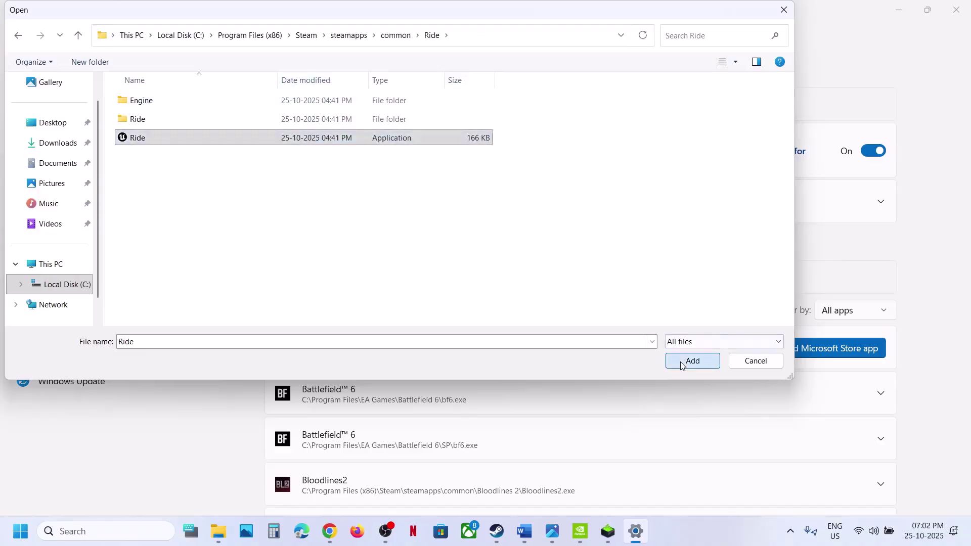
- Set the GPU preference for Ride.exe to High Performance (NVIDIA GeForce RTX 3050 Laptop GPU) and close Settings
click(375, 439)
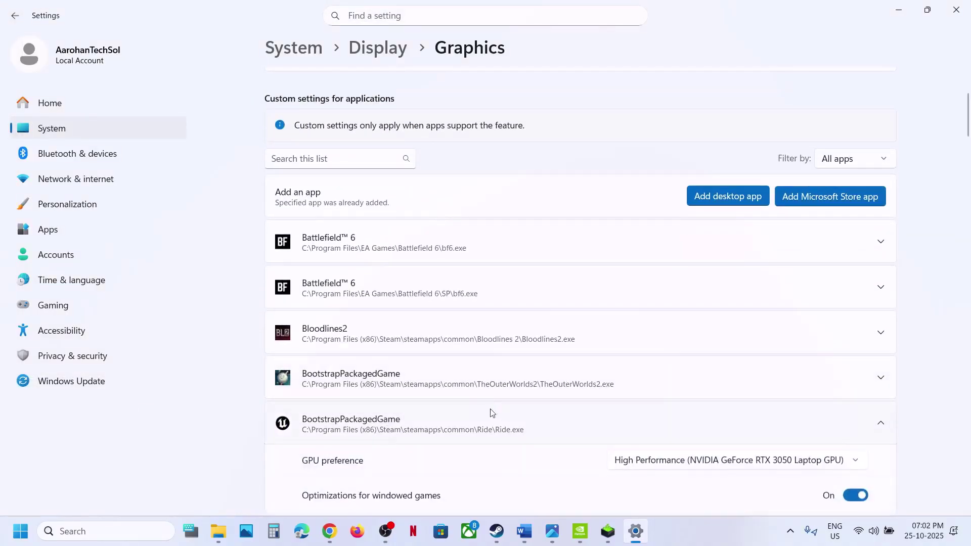
click(716, 372)
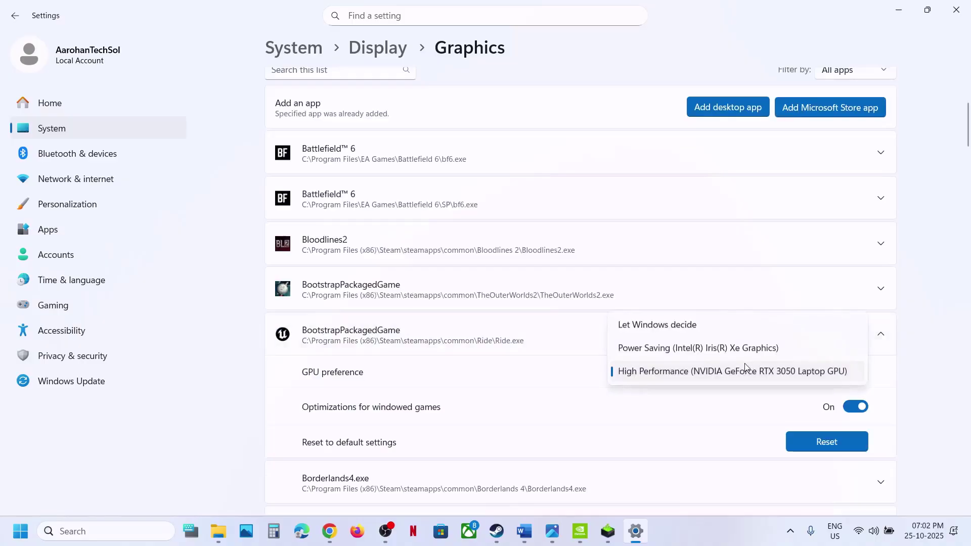
click(716, 371)
click(965, 6)
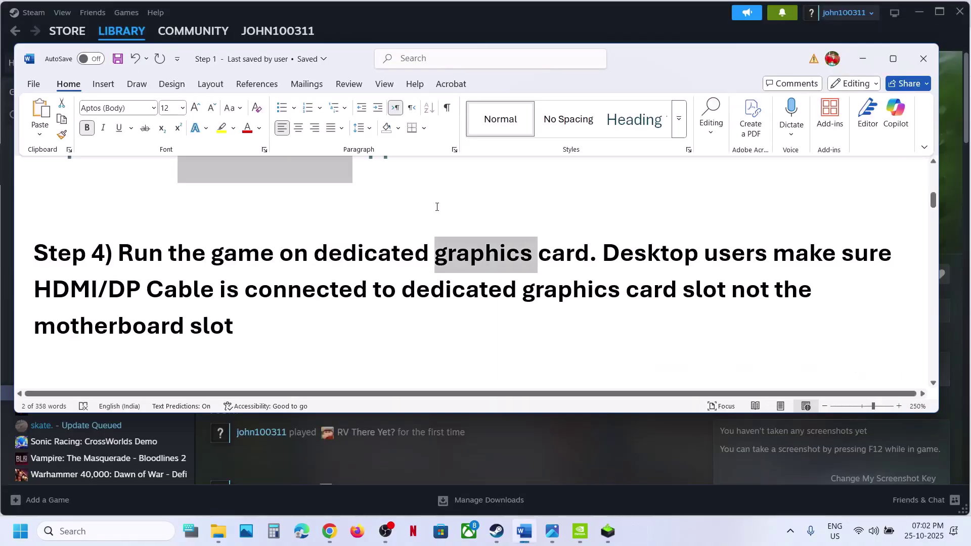
- Reopen Graphics settings and add Ride-Win64-Shipping from the game's Ride\Binaries\Win64 folder as a desktop app
click(109, 531)
text(graphics)
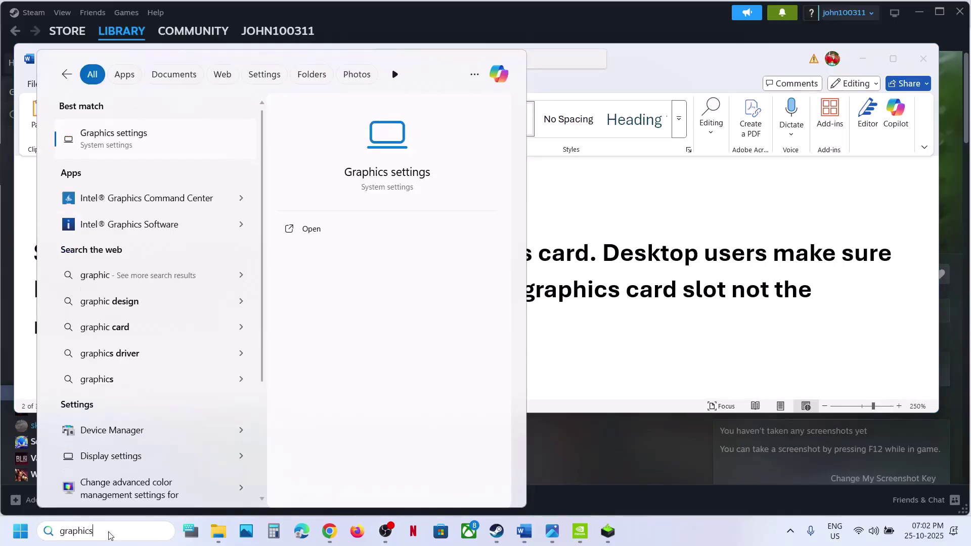
key(Return)
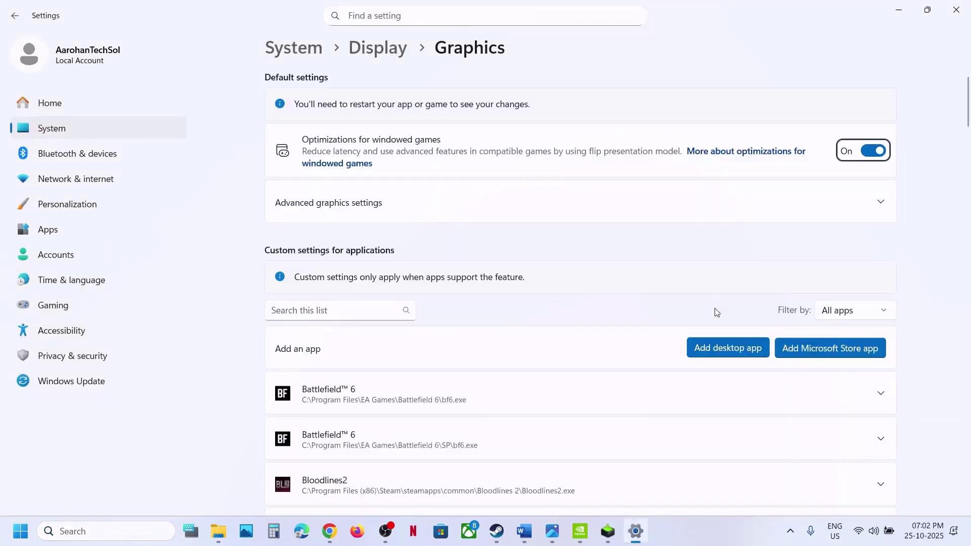
click(713, 347)
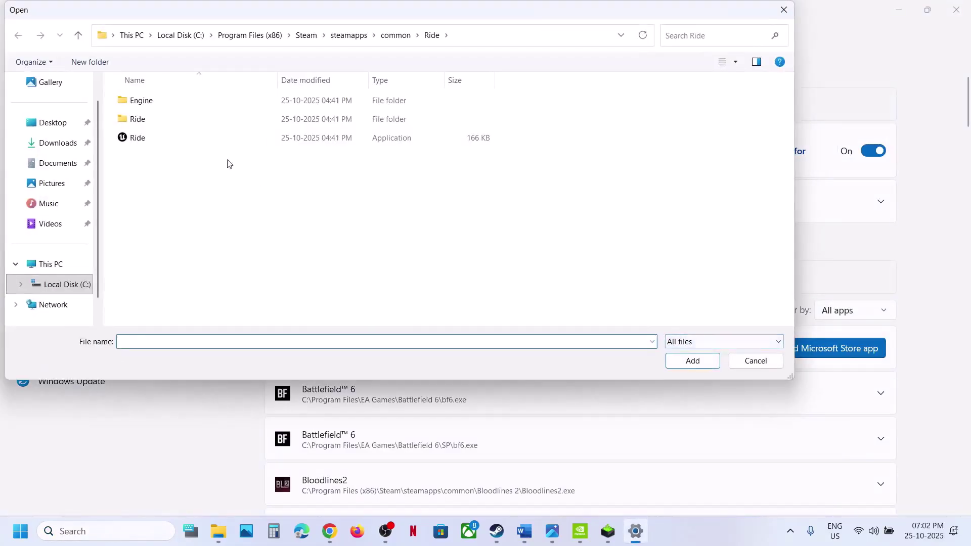
double_click(147, 120)
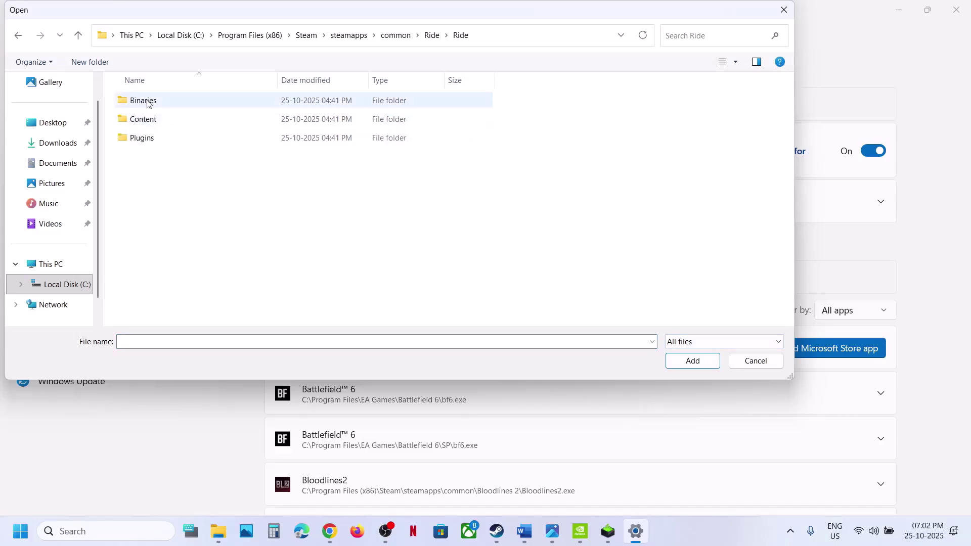
double_click(141, 100)
double_click(139, 100)
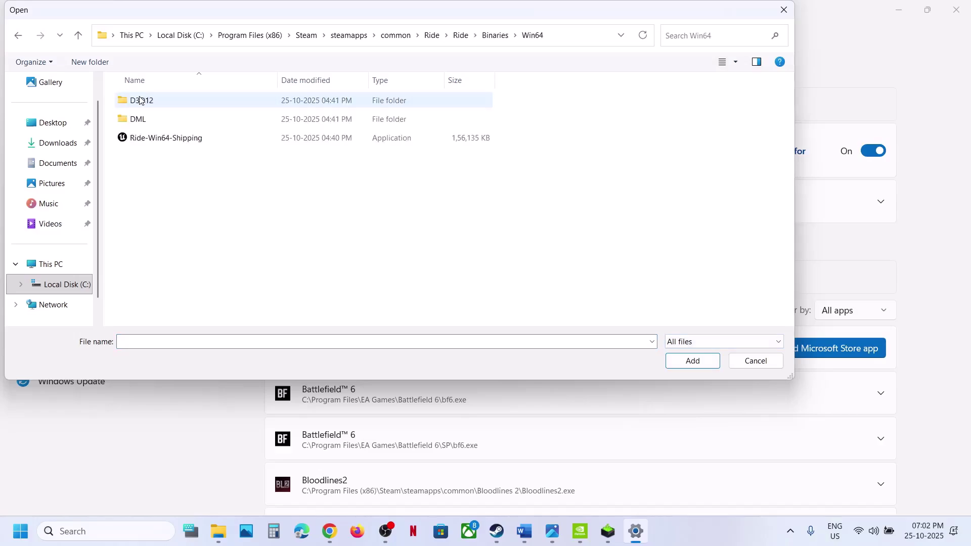
click(175, 140)
click(692, 360)
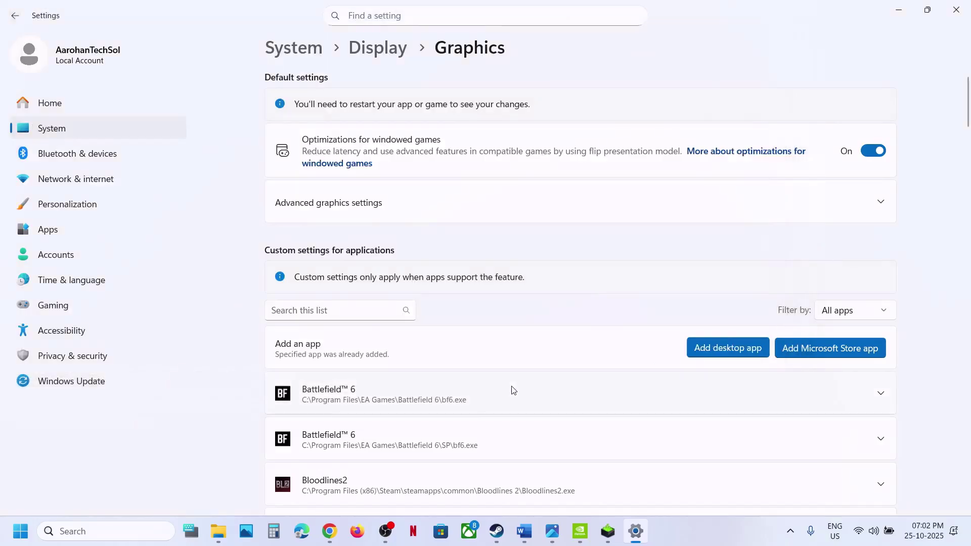
- Set the GPU preference for Ride-Win64-Shipping.exe to High Performance (NVIDIA GeForce RTX 3050 Laptop GPU) and close Settings
scroll(512, 390, down, 10)
scroll(512, 389, down, 15)
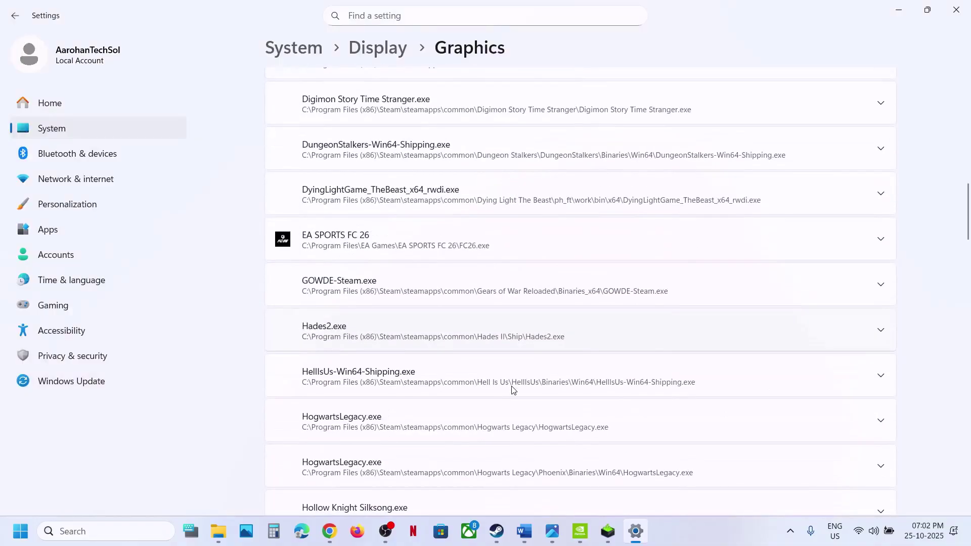
scroll(511, 390, down, 15)
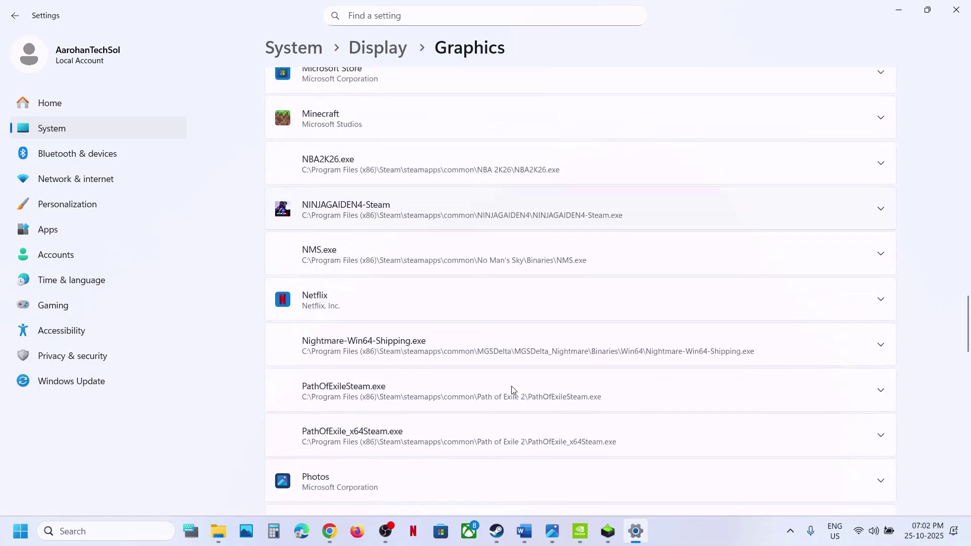
scroll(512, 390, down, 3)
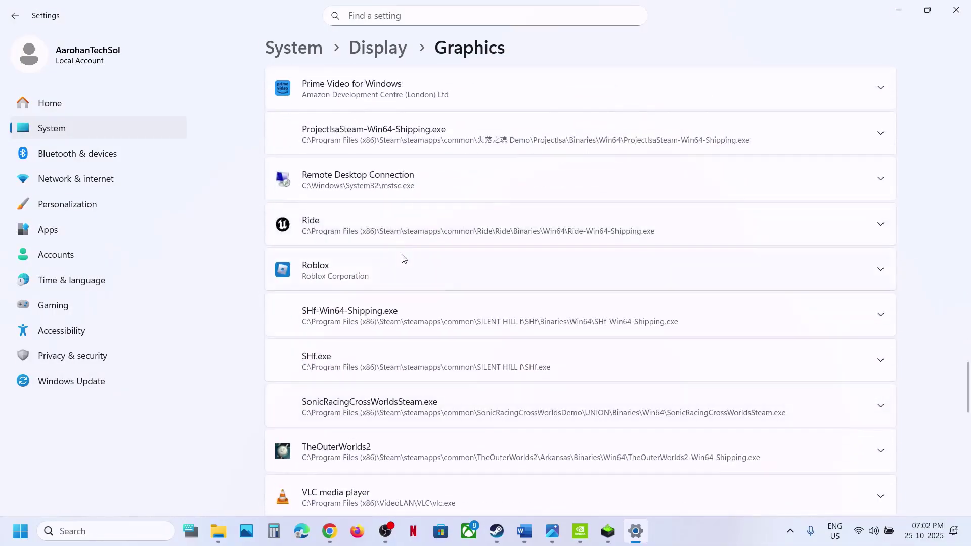
click(343, 234)
click(758, 307)
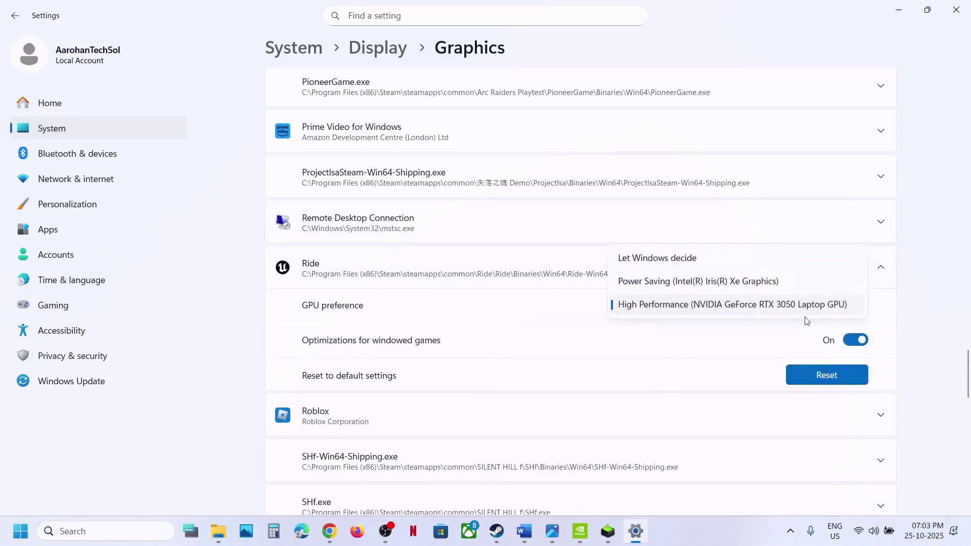
click(808, 305)
click(959, 13)
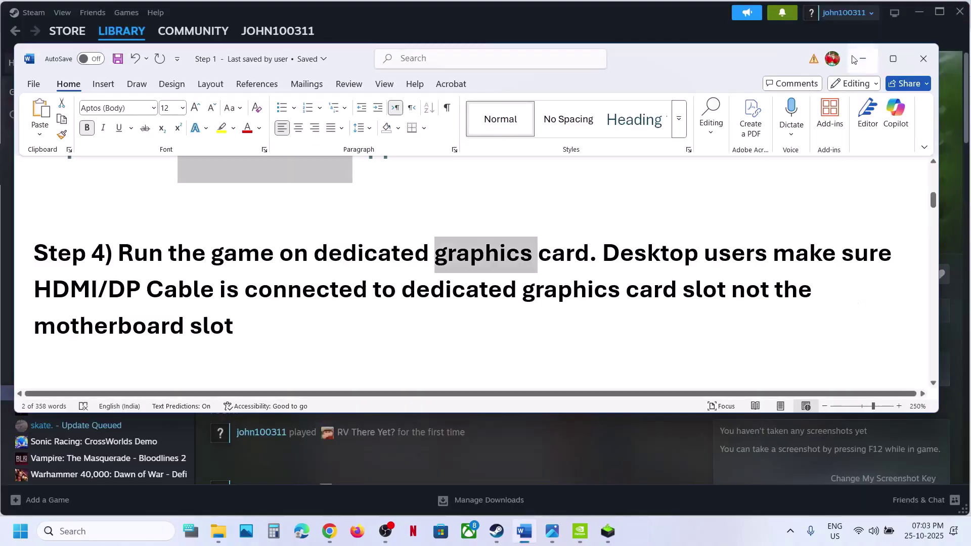
- Review Steps 4 and 5 of the Word guide, and switch to Steam to browse the local files of RV There Yet?
drag(601, 261, 670, 293)
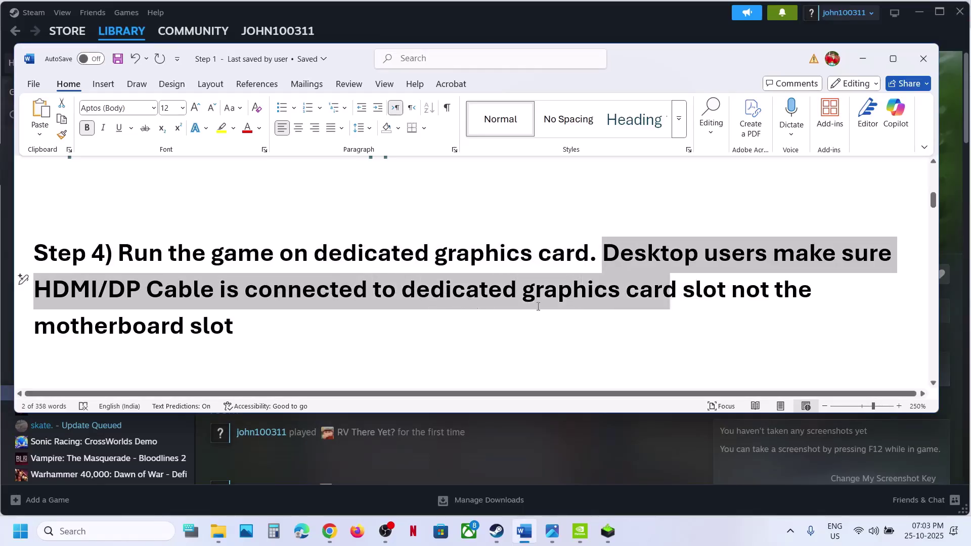
click(271, 330)
scroll(271, 328, down, 2)
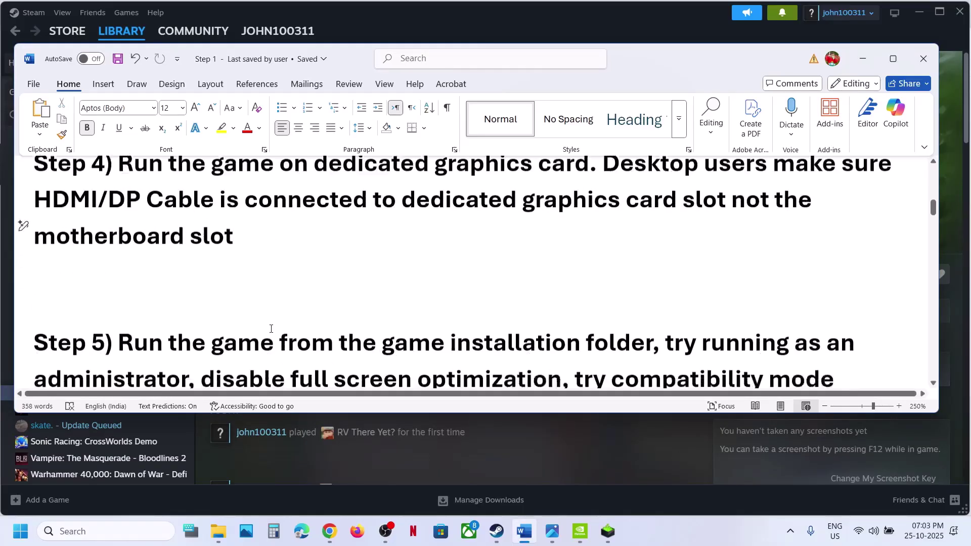
scroll(271, 328, down, 2)
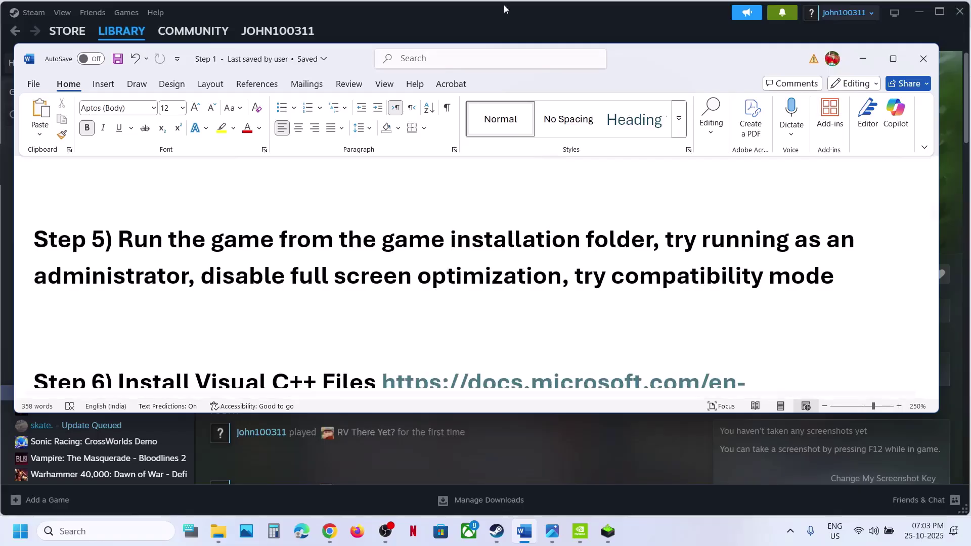
click(502, 27)
right_click(88, 395)
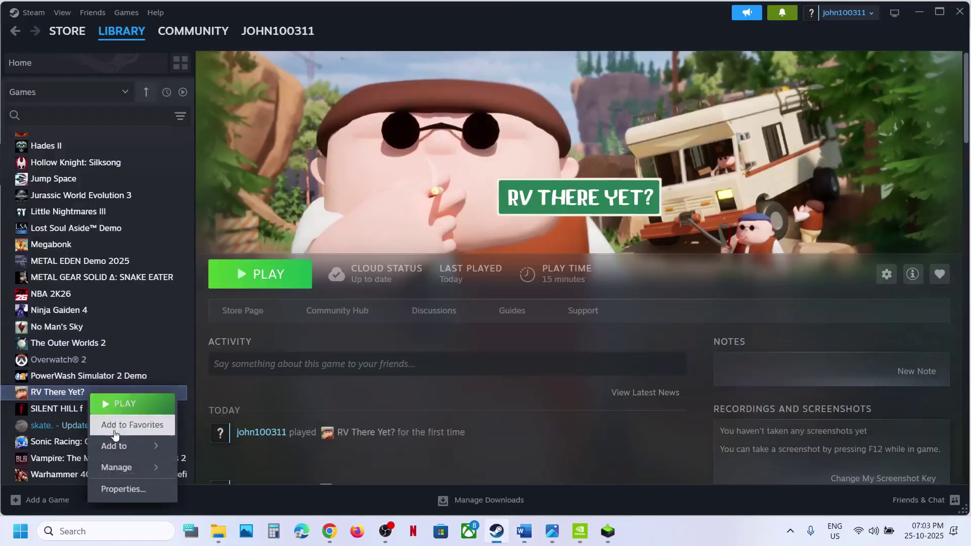
mouse_move(116, 466)
click(218, 389)
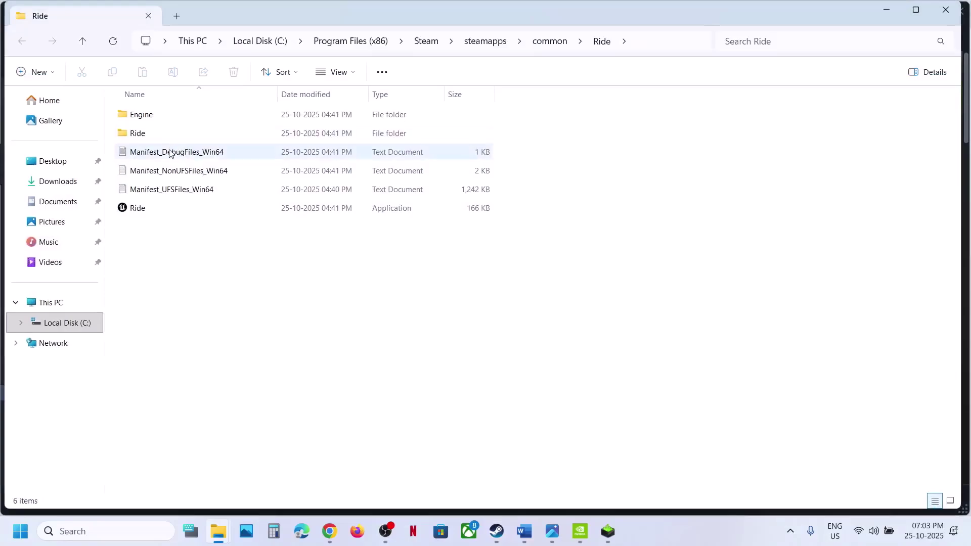
- Open the Ride\Binaries\Win64 folder inside the game's installation folder
click(161, 208)
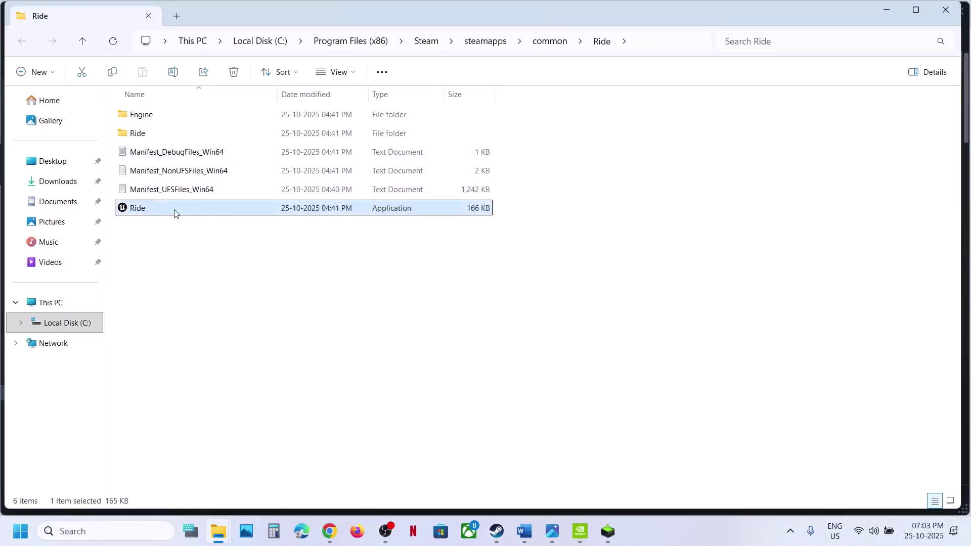
click(146, 115)
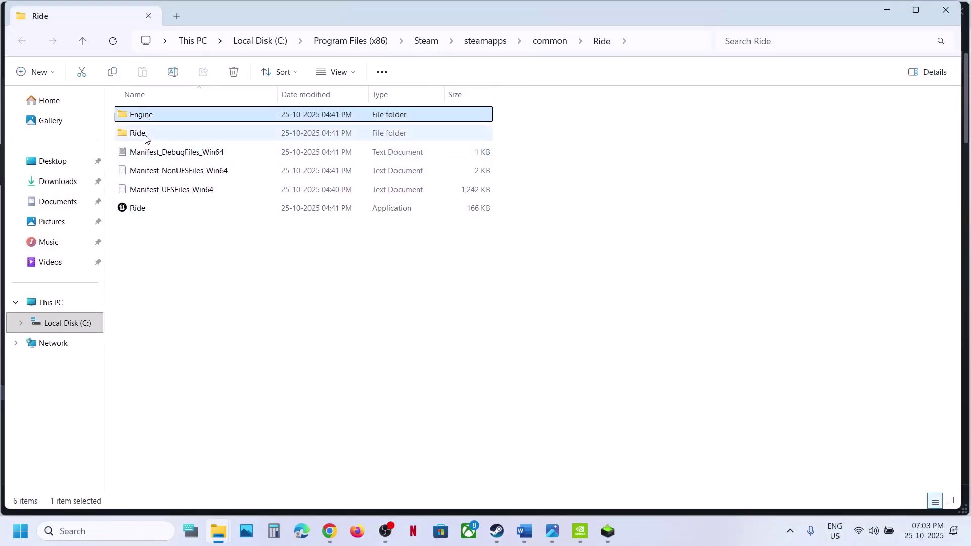
double_click(145, 138)
double_click(144, 132)
double_click(143, 117)
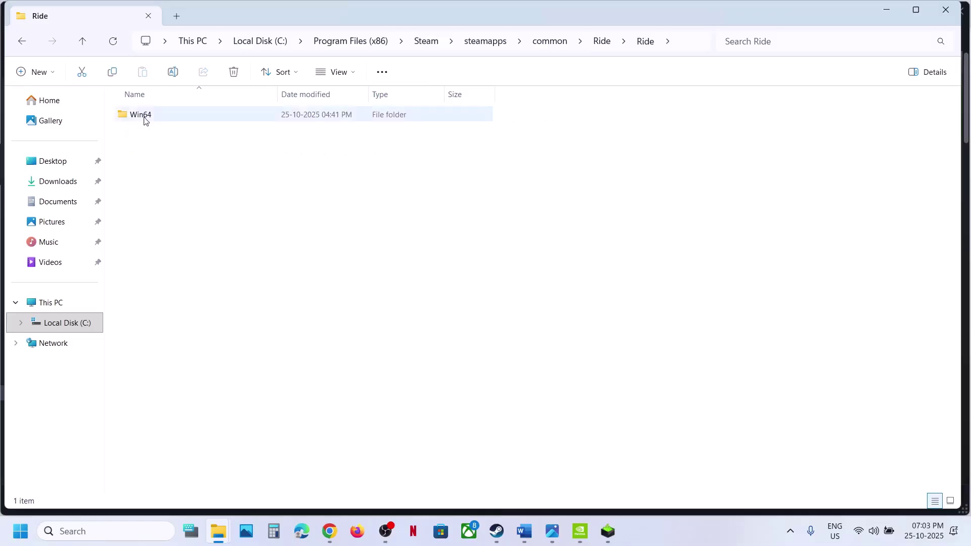
double_click(144, 118)
- Set the Ride-Win64-Shipping application to run as an administrator and apply the change
right_click(174, 154)
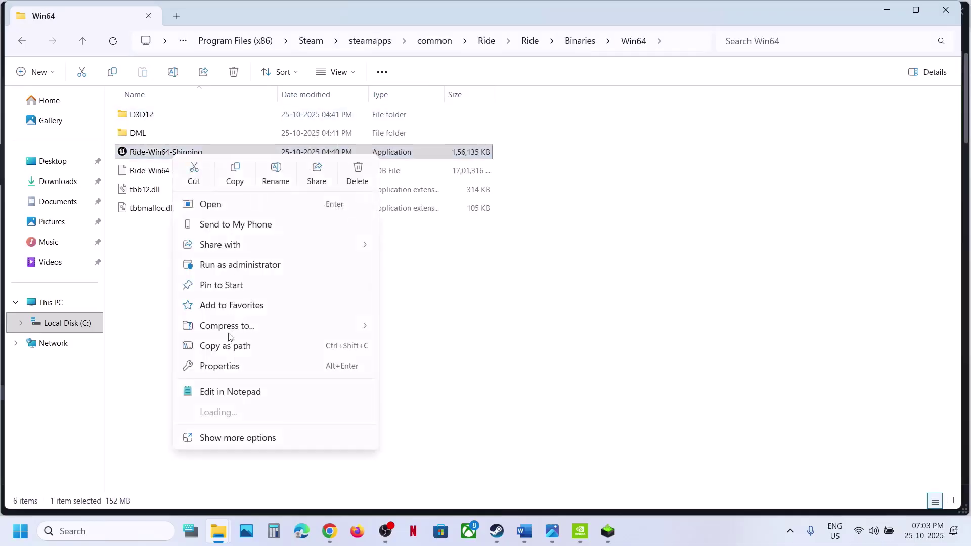
click(220, 372)
click(313, 196)
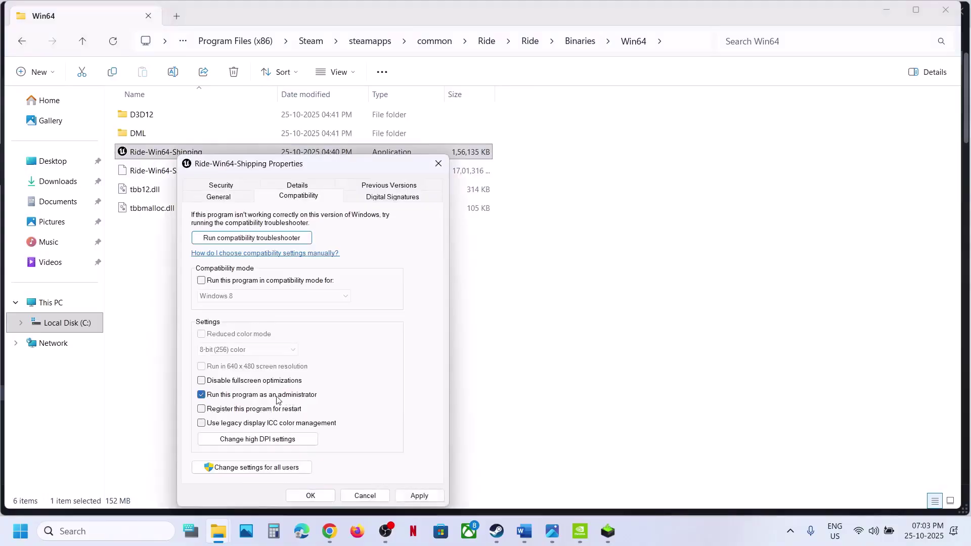
click(417, 496)
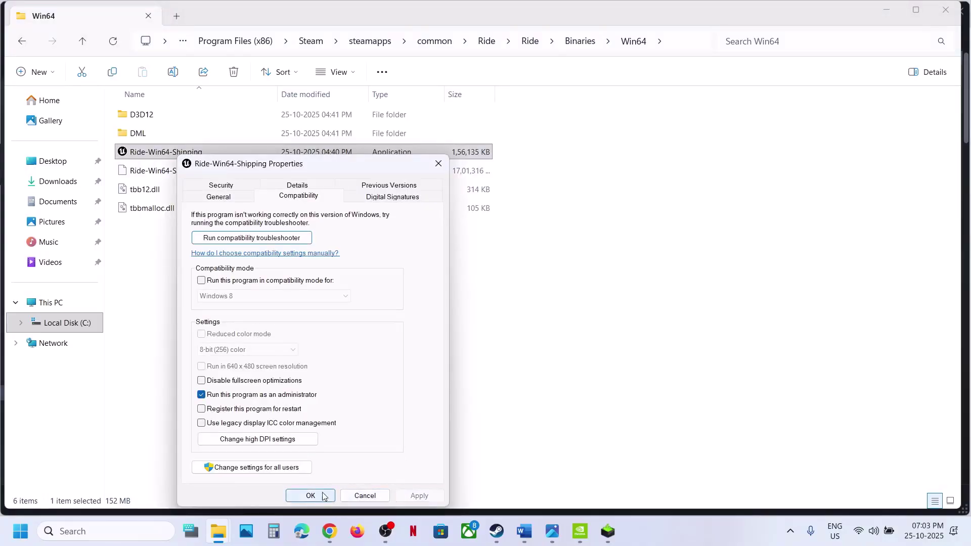
- Try compatibility mode for Windows 8 and for Windows 7 on Ride-Win64-Shipping, and disable its fullscreen optimizations
click(220, 282)
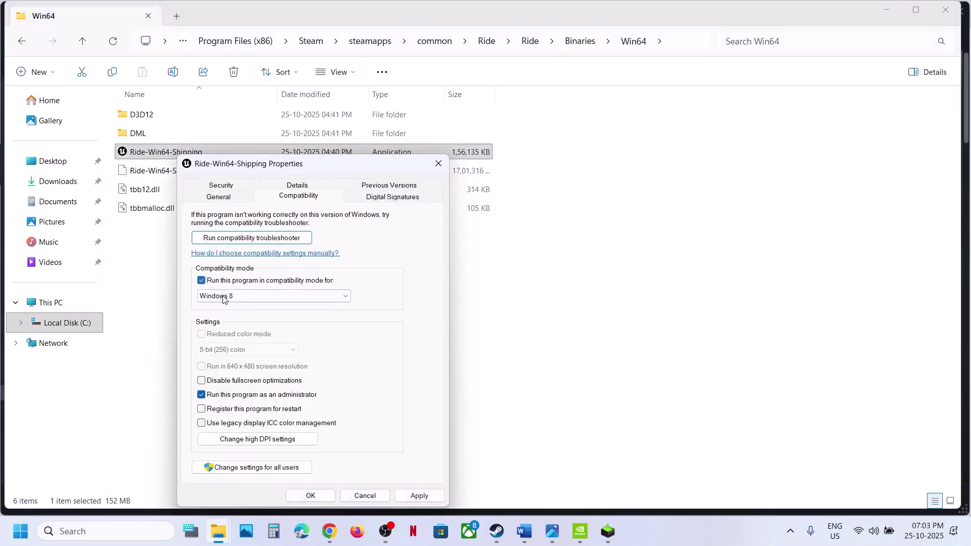
click(432, 498)
click(273, 299)
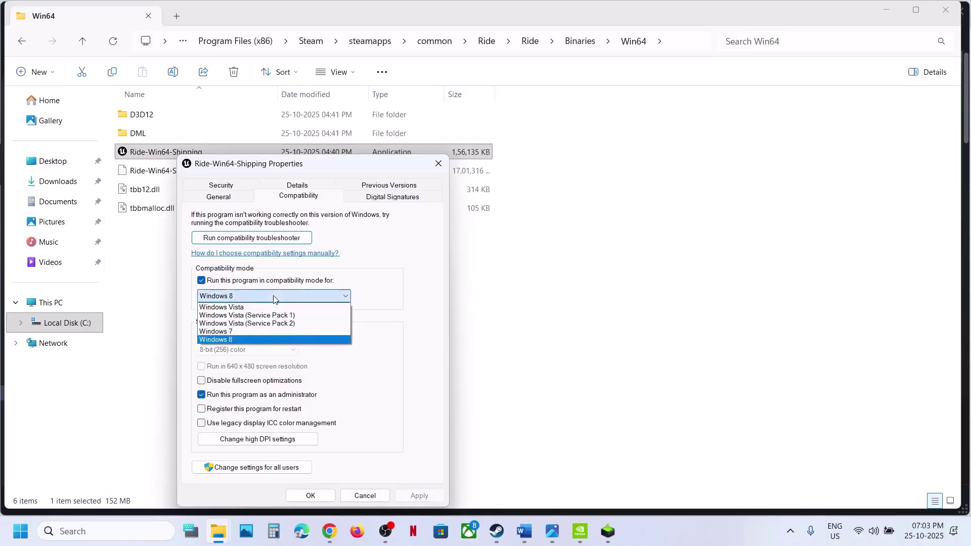
click(245, 334)
click(421, 497)
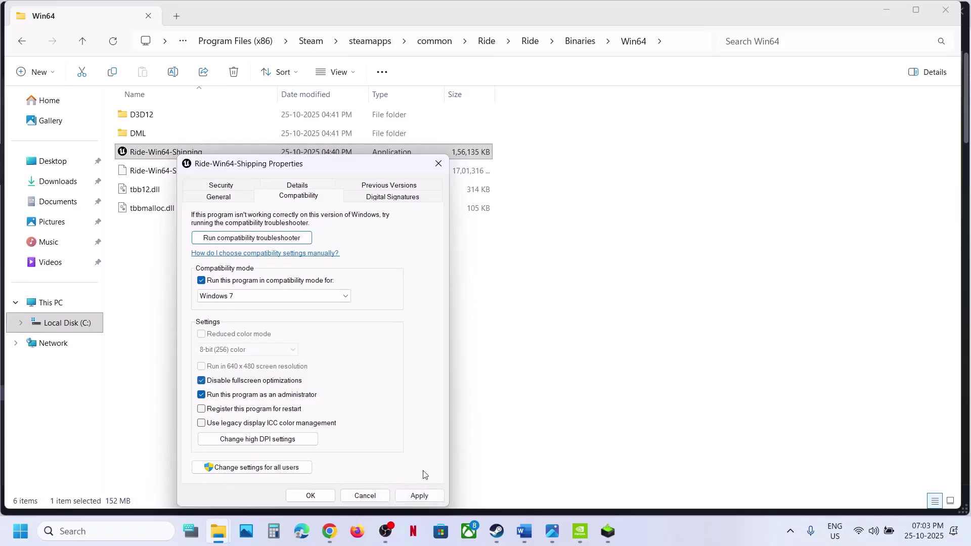
click(310, 495)
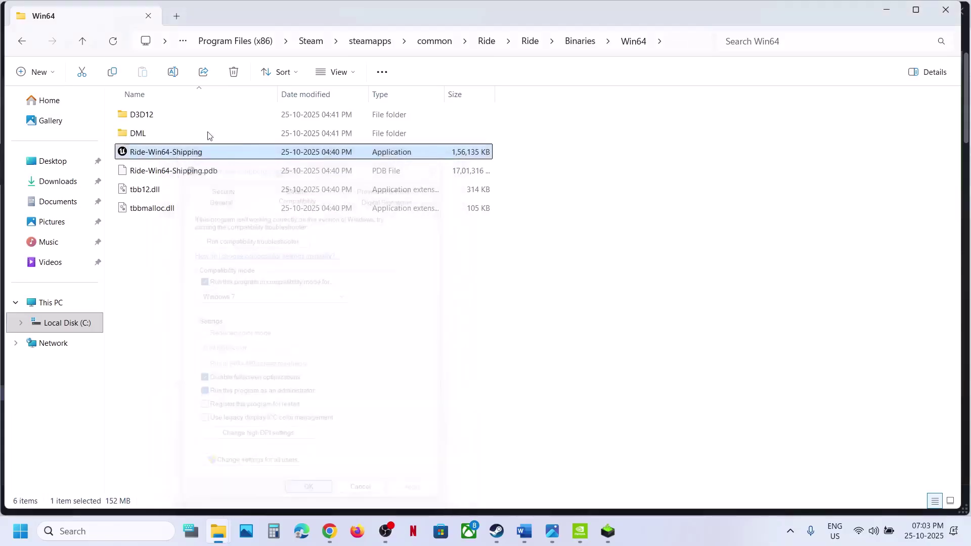
- Turn off compatibility mode, disabled fullscreen optimizations and run as administrator for Ride-Win64-Shipping, and apply the changes
right_click(163, 155)
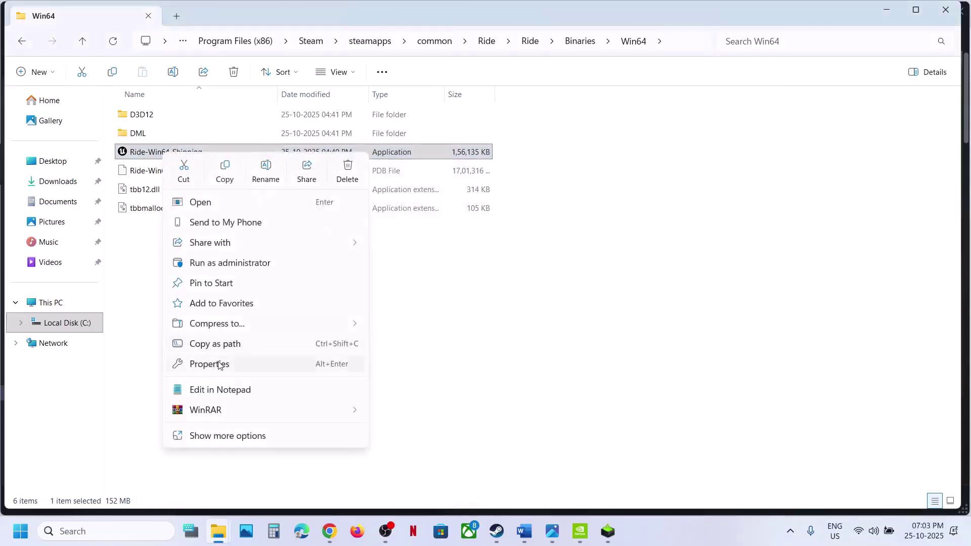
click(219, 365)
click(289, 194)
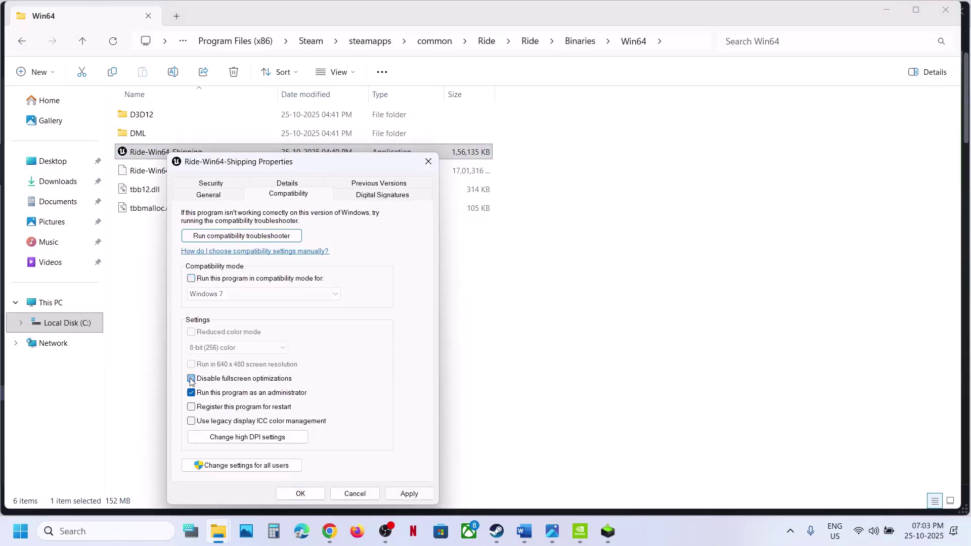
click(407, 494)
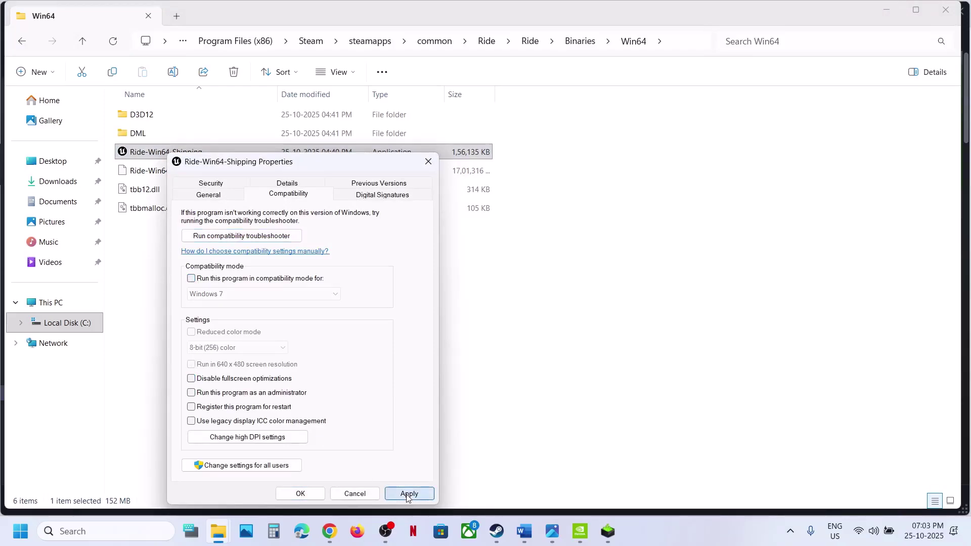
click(309, 494)
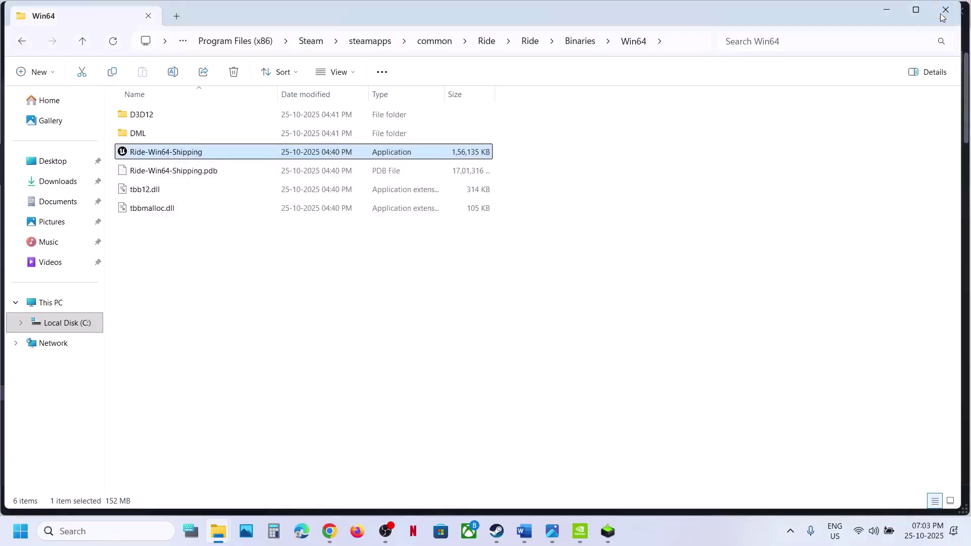
- Close the game folder, return to the Word guide, and open the Visual C++ download link in Step 6
click(957, 10)
click(524, 531)
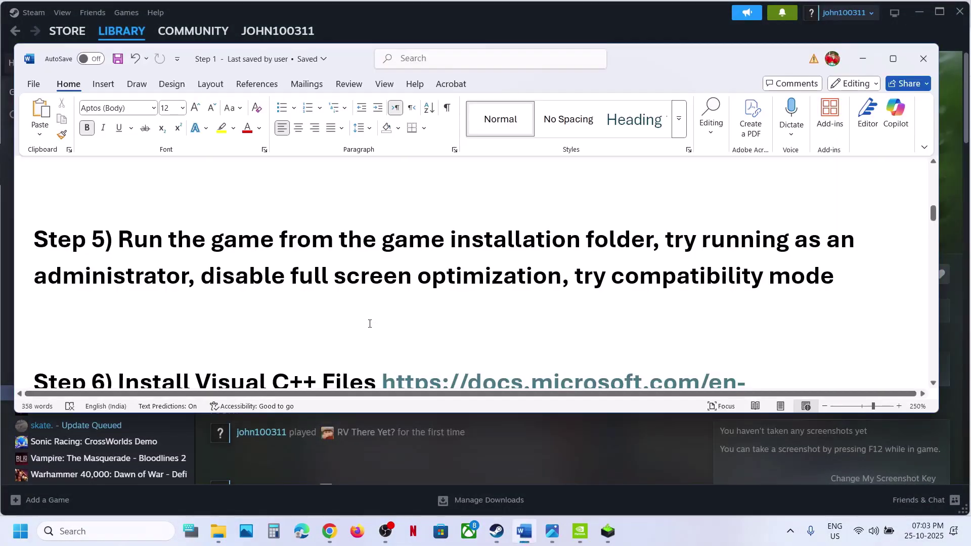
scroll(368, 321, down, 3)
ctrl+click(474, 255)
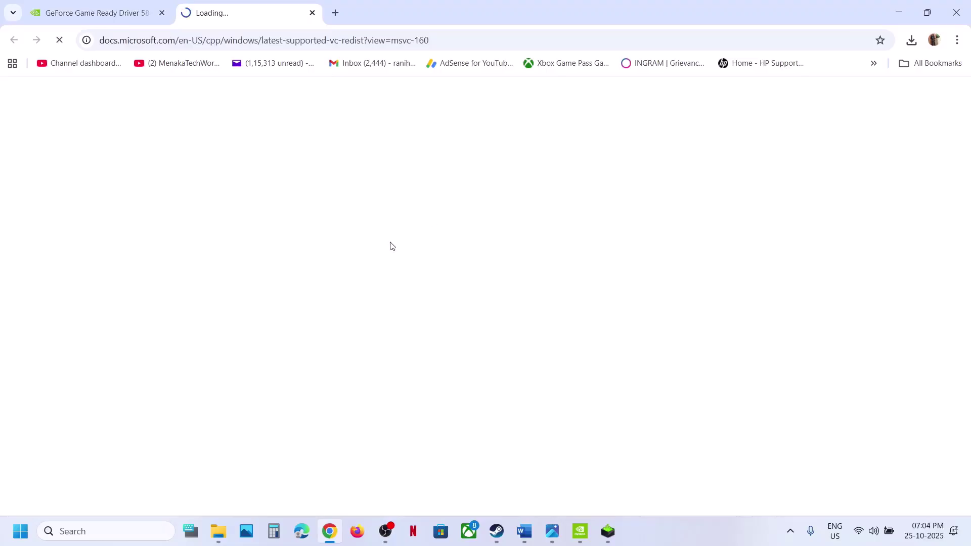
- Download the X86 and X64 Visual C++ installers from the Latest supported redistributable version table
scroll(473, 336, down, 10)
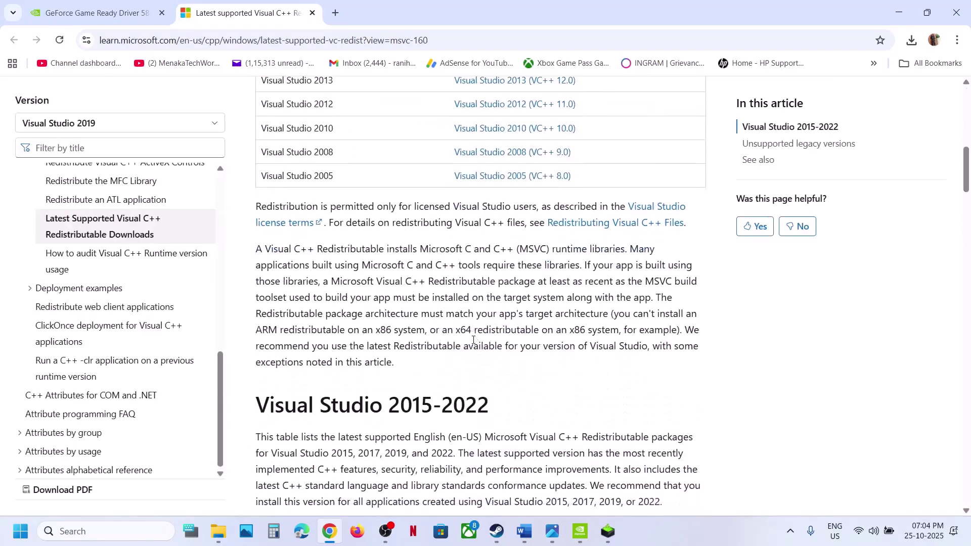
scroll(473, 340, down, 9)
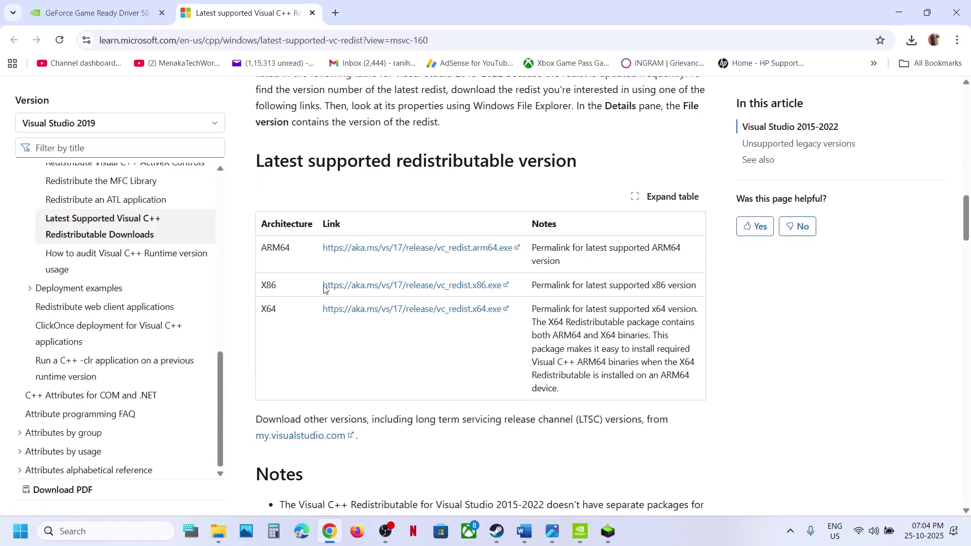
click(410, 309)
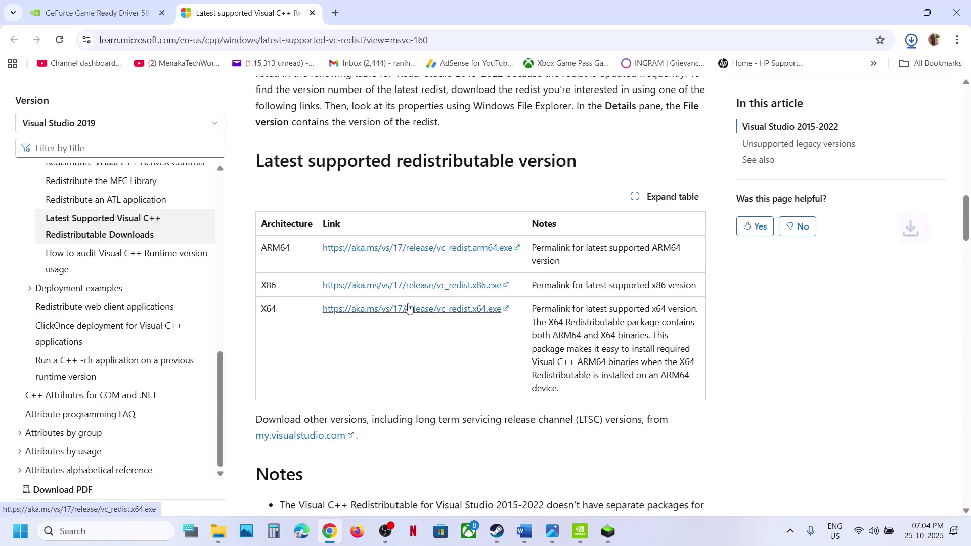
- Run the Microsoft Visual C++ 2015-2022 Redistributable (x86) setup and allow it to make changes to the device
click(848, 70)
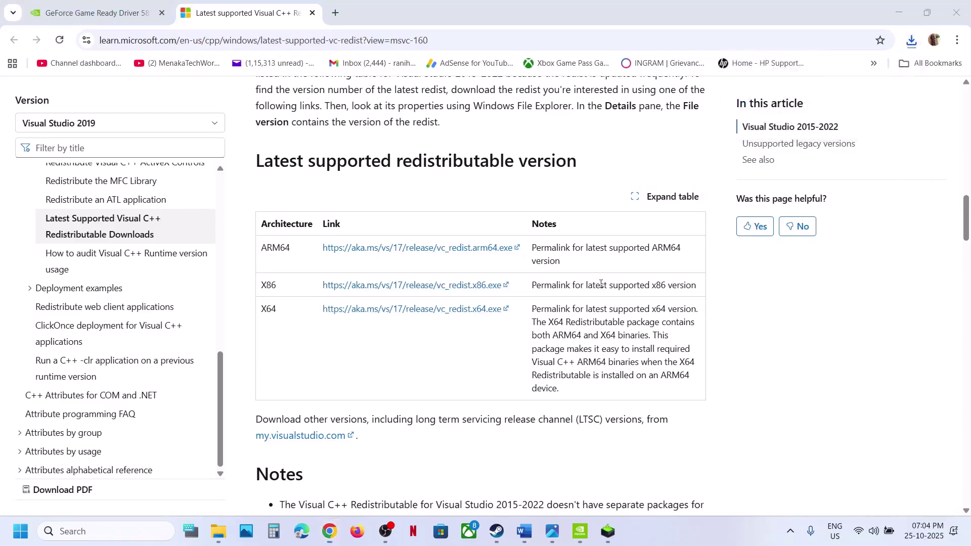
click(519, 335)
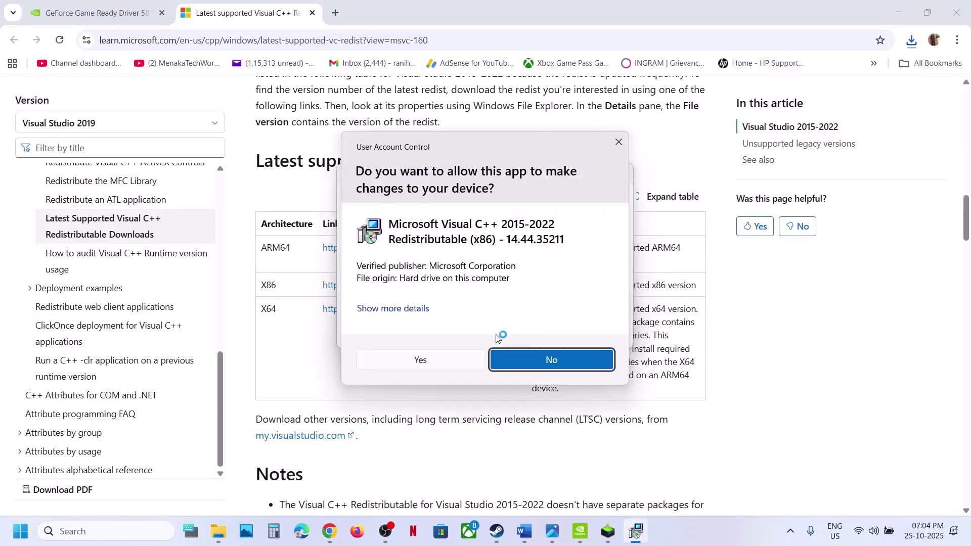
click(420, 360)
- Run the downloaded Microsoft Visual C++ 2015-2022 Redistributable (x64) setup with permission to make changes, and bring up the x86 setup window
click(266, 305)
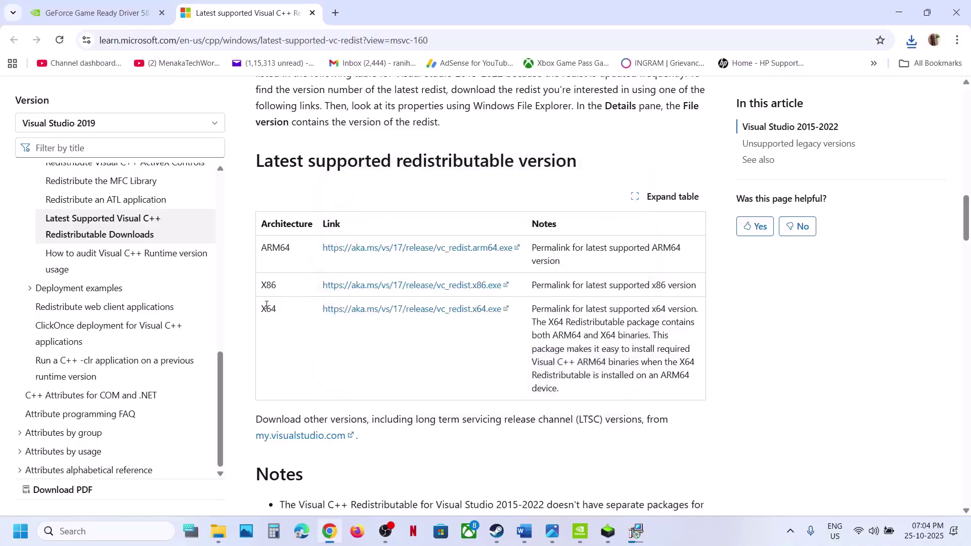
click(911, 43)
click(825, 95)
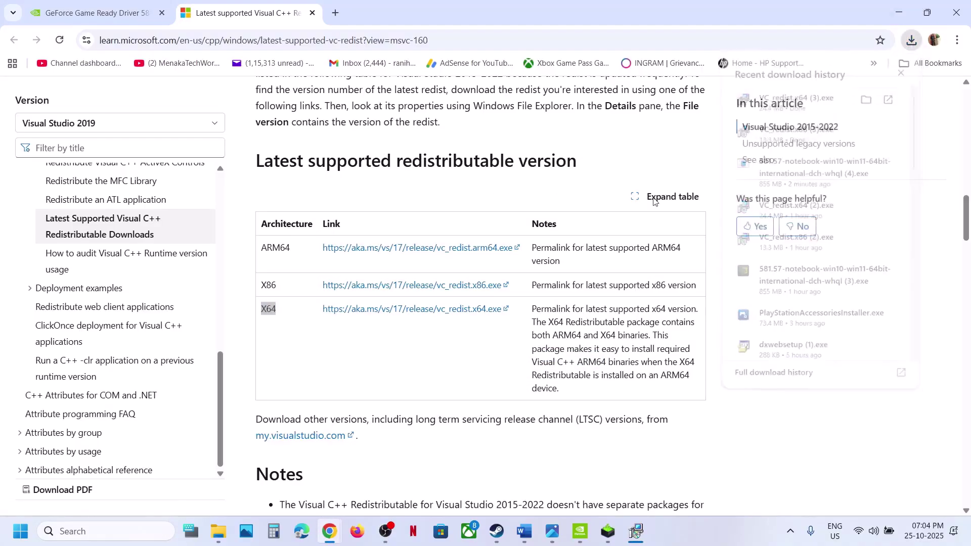
click(506, 335)
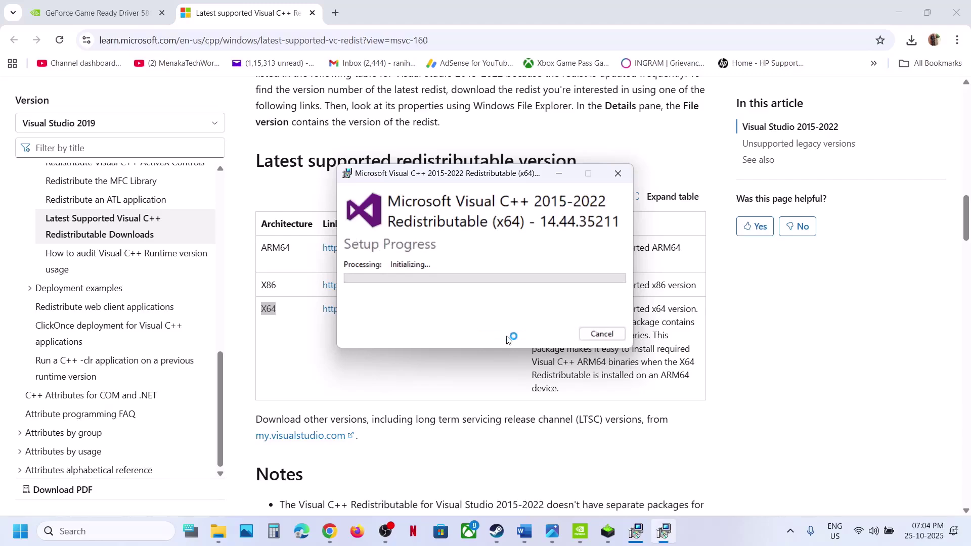
click(420, 360)
click(645, 533)
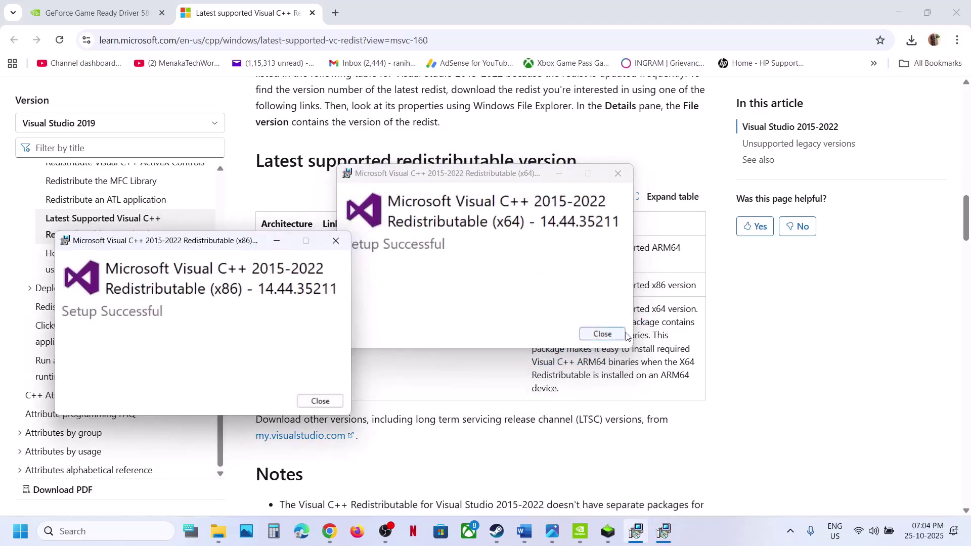
- Close the finished x64 and x86 Visual C++ setup windows and bring up the computer's power options
click(602, 333)
click(320, 401)
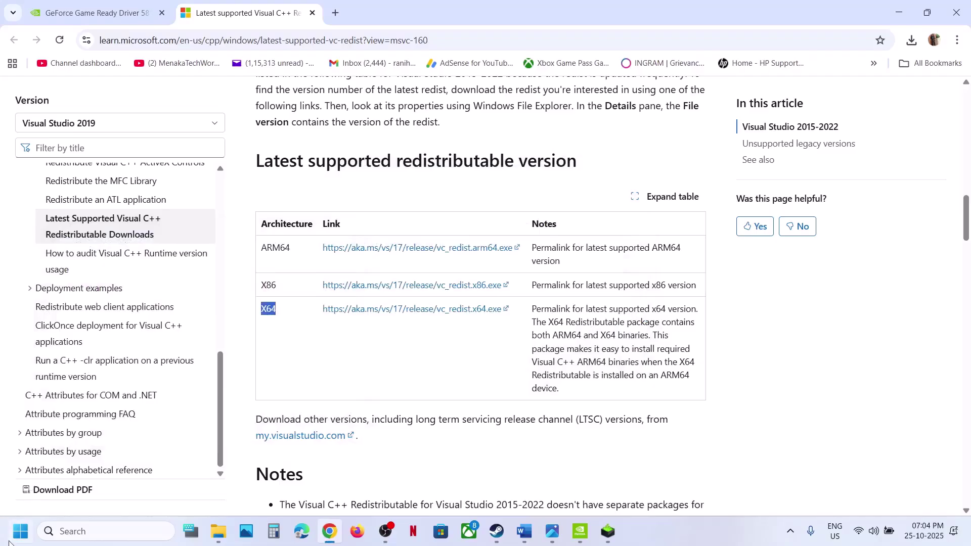
click(11, 539)
click(367, 486)
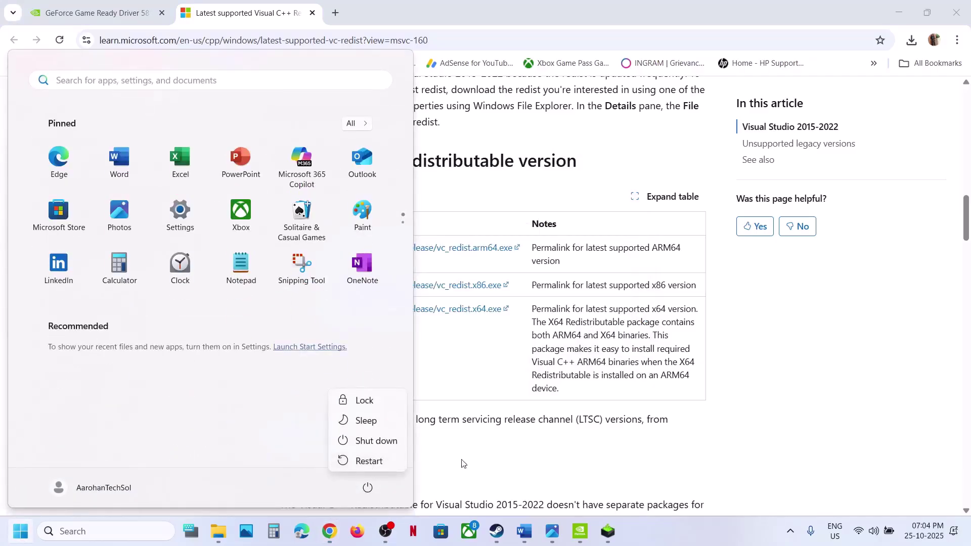
- Check Step 7 in the Word guide and open NVIDIA Control Panel from the desktop
click(521, 532)
scroll(416, 253, down, 1)
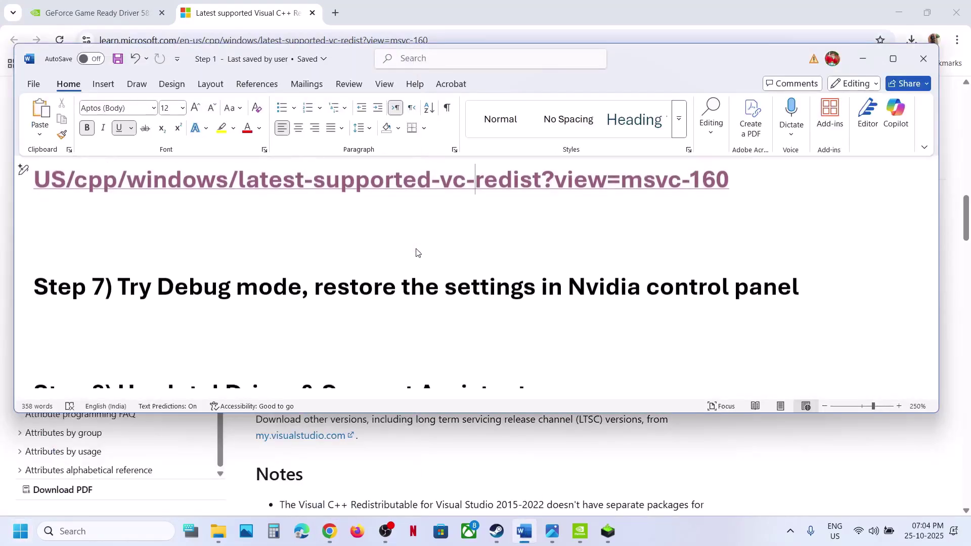
key(super+d)
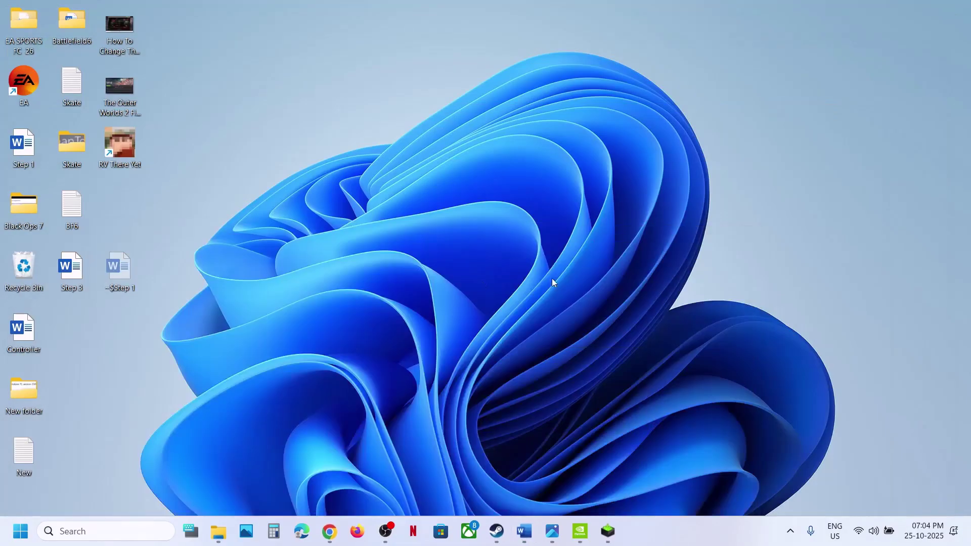
right_click(496, 250)
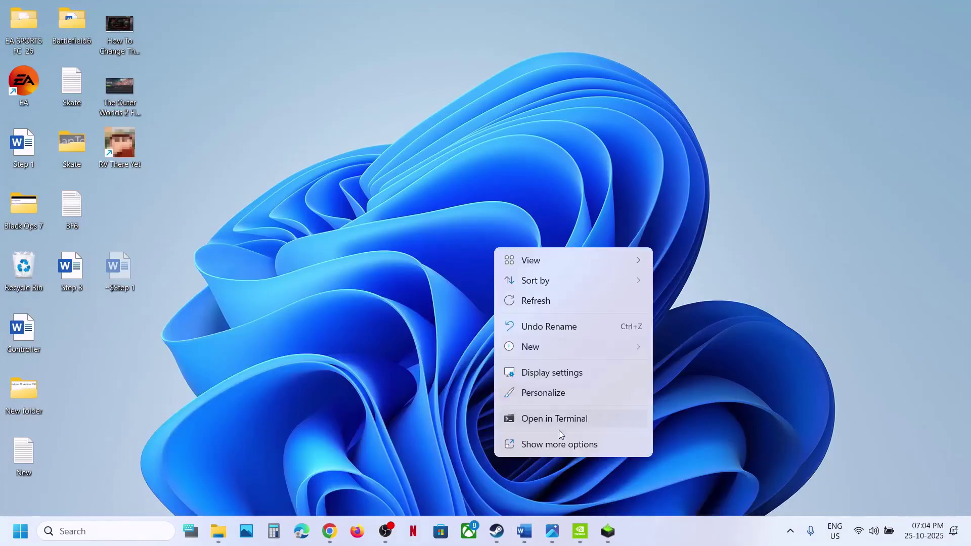
click(556, 447)
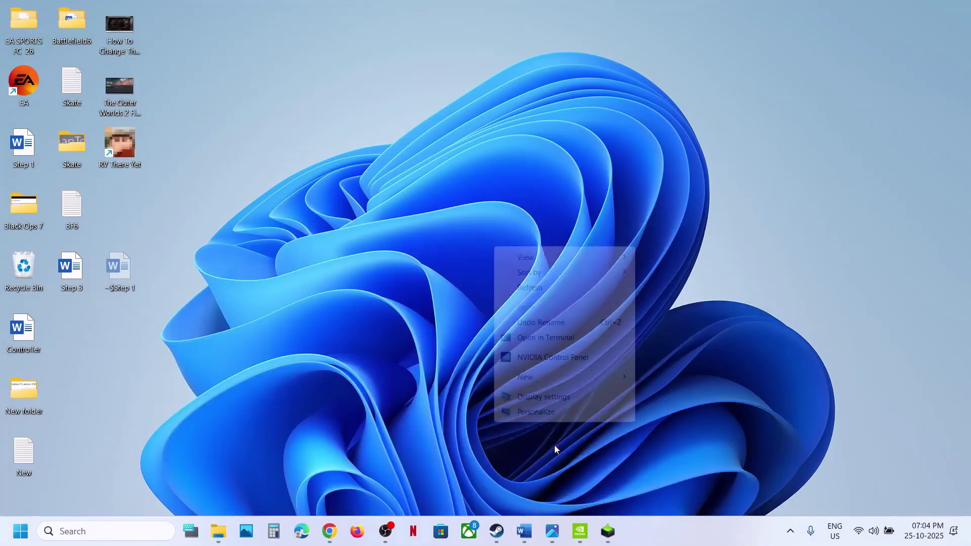
click(538, 358)
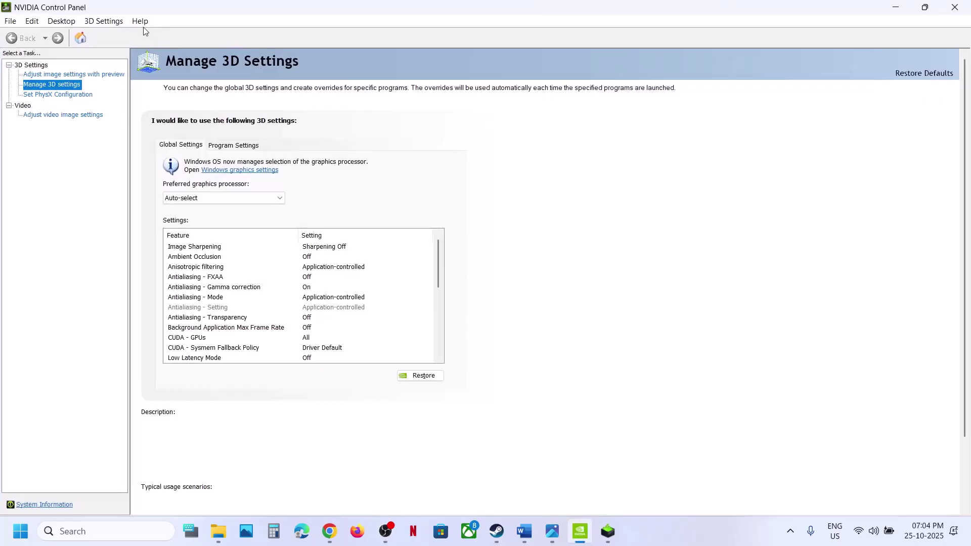
- Enable Debug Mode in NVIDIA Control Panel and switch to the RV There Yet? page in Steam
click(141, 23)
click(168, 81)
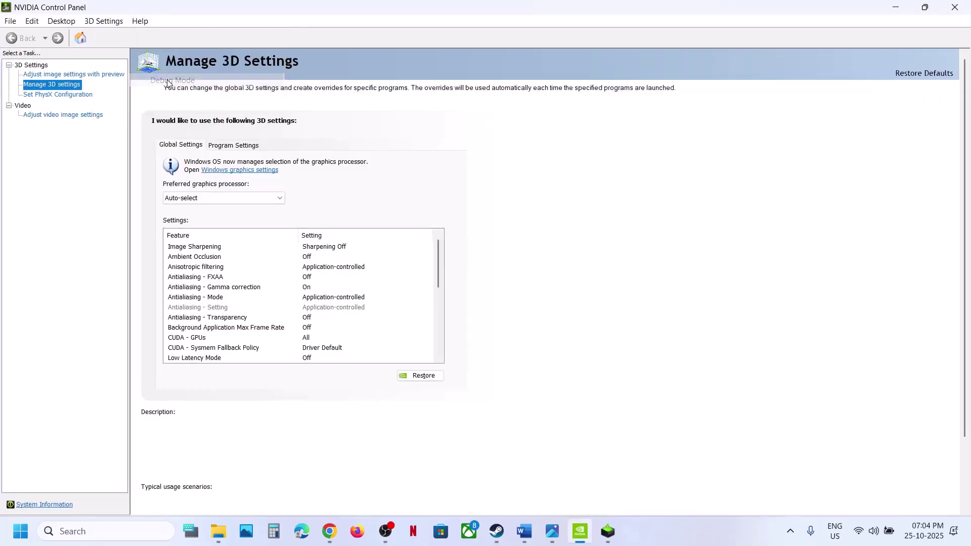
click(139, 22)
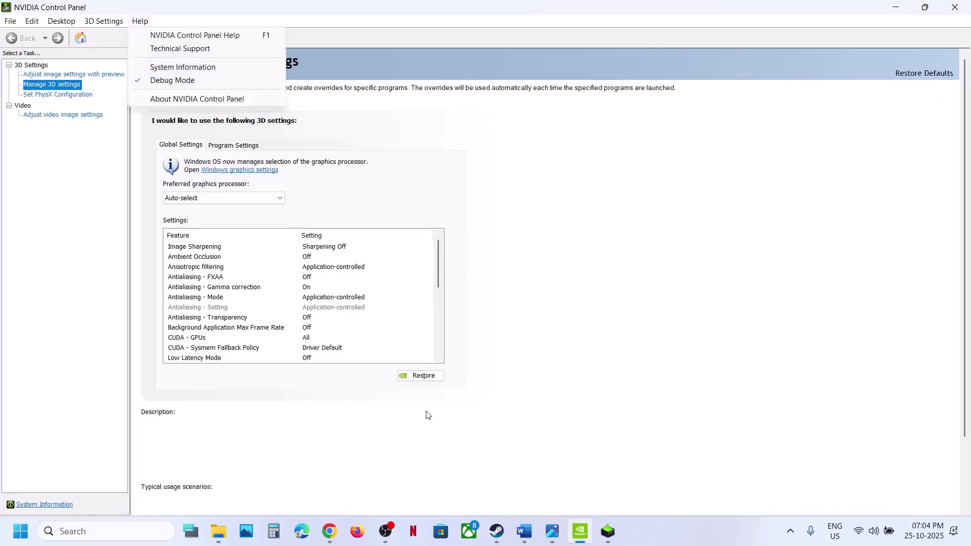
click(495, 532)
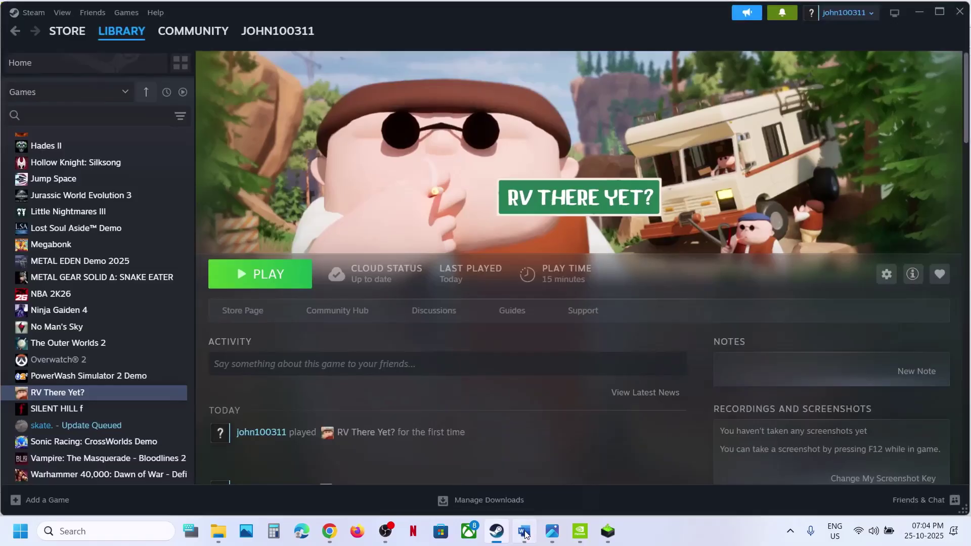
click(524, 533)
click(524, 533)
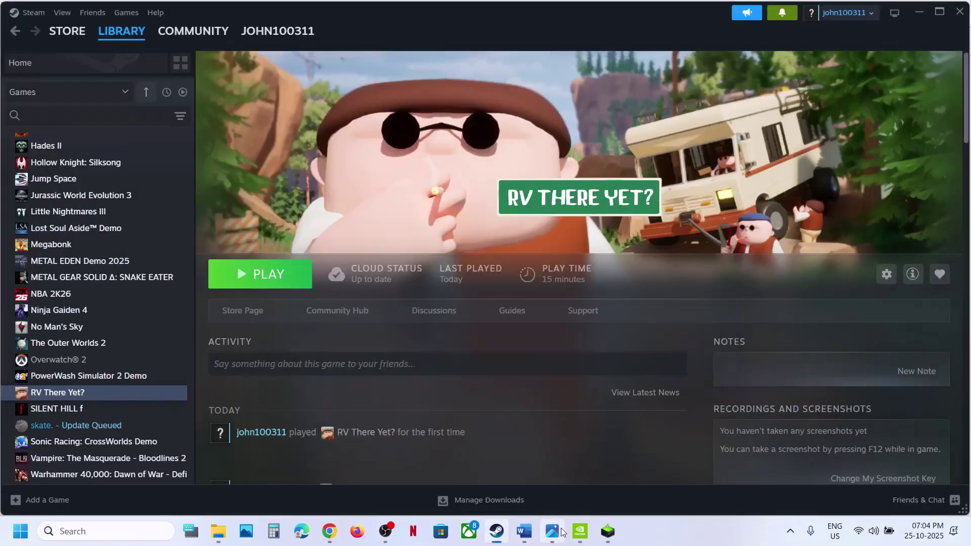
- Return to NVIDIA Control Panel, restore the global 3D settings to their defaults, and close it
click(580, 540)
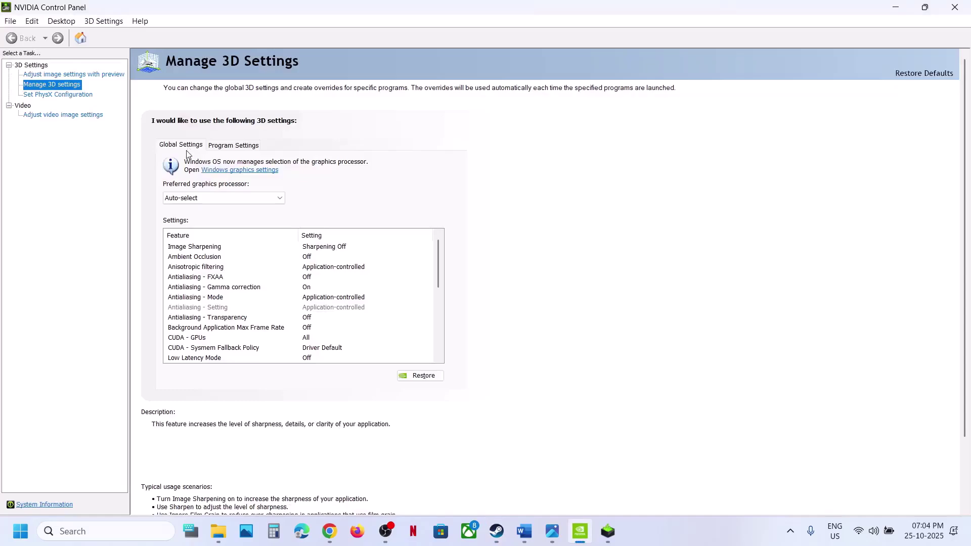
click(412, 375)
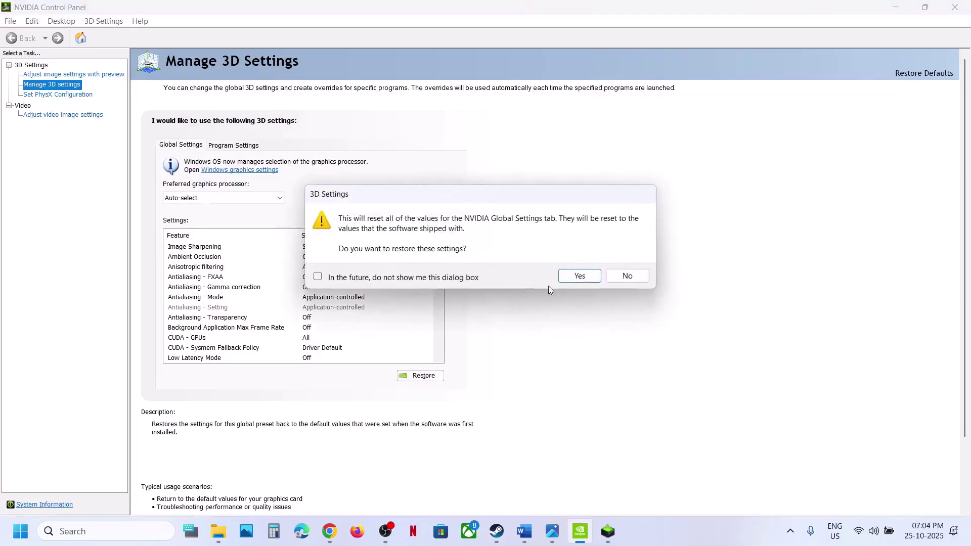
click(579, 276)
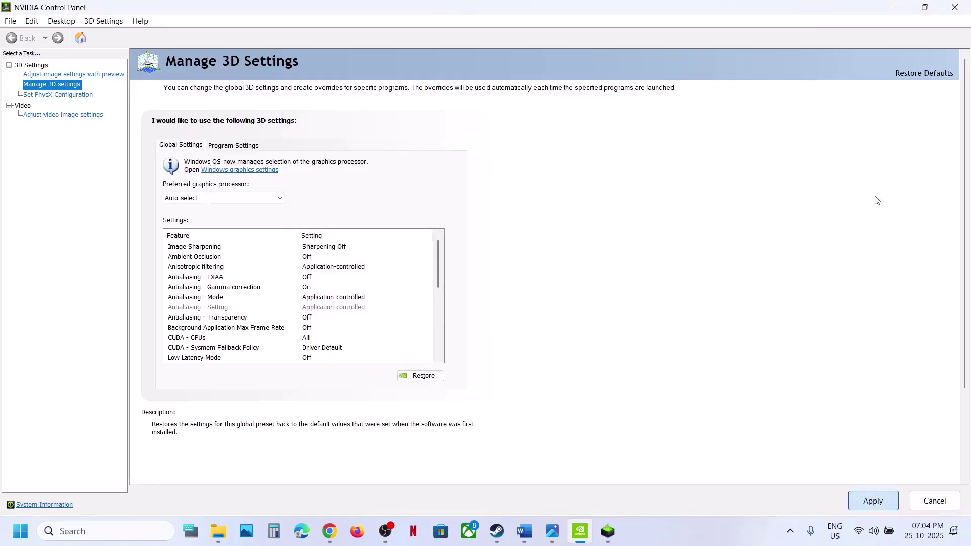
click(963, 15)
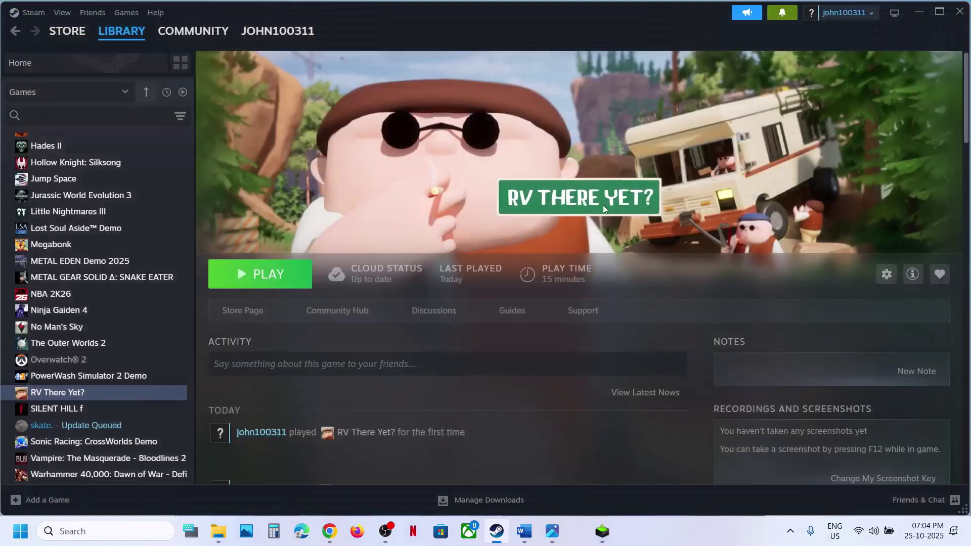
- Go to Step 8 in the Word guide and copy the text "Intel Driver & Support Assistant"
click(523, 531)
scroll(447, 336, down, 3)
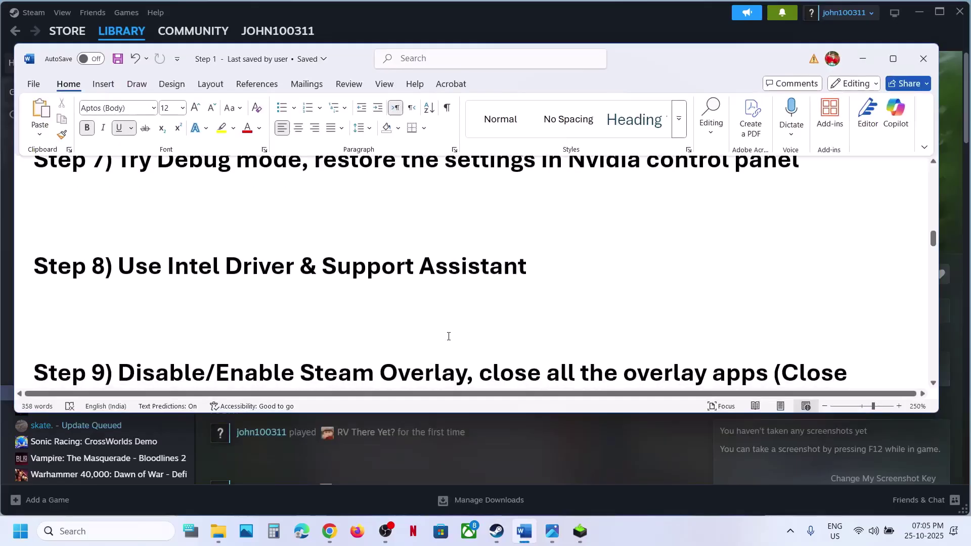
scroll(505, 341, up, 2)
drag(546, 347, 182, 347)
key(ctrl+c)
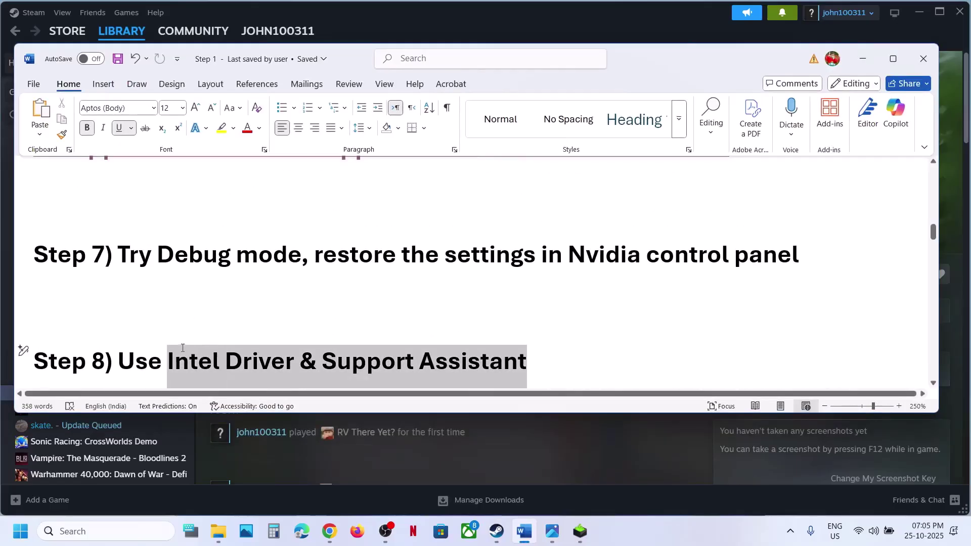
- Look up the copied text in a new Chrome tab and open Intel's Driver & Support Assistant page
click(329, 531)
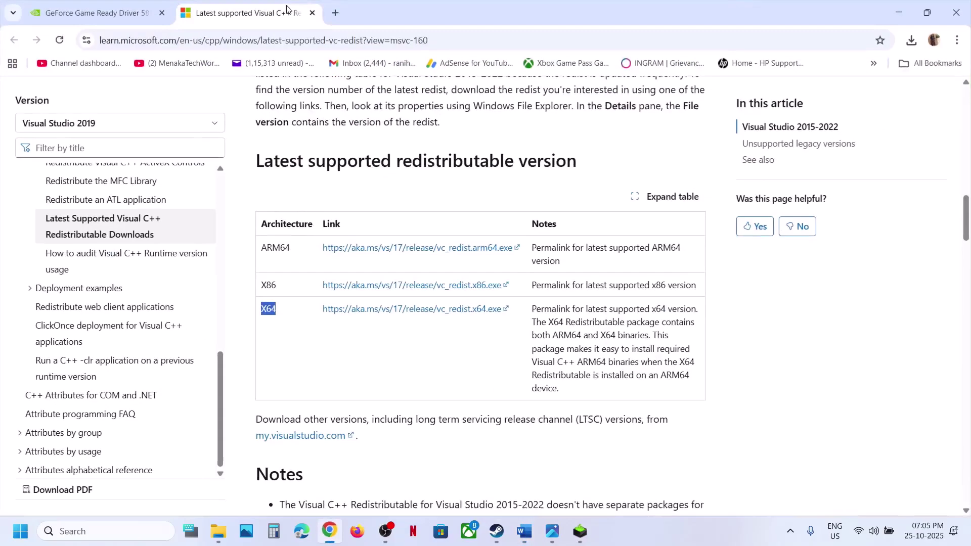
click(336, 13)
key(ctrl+v)
key(Return)
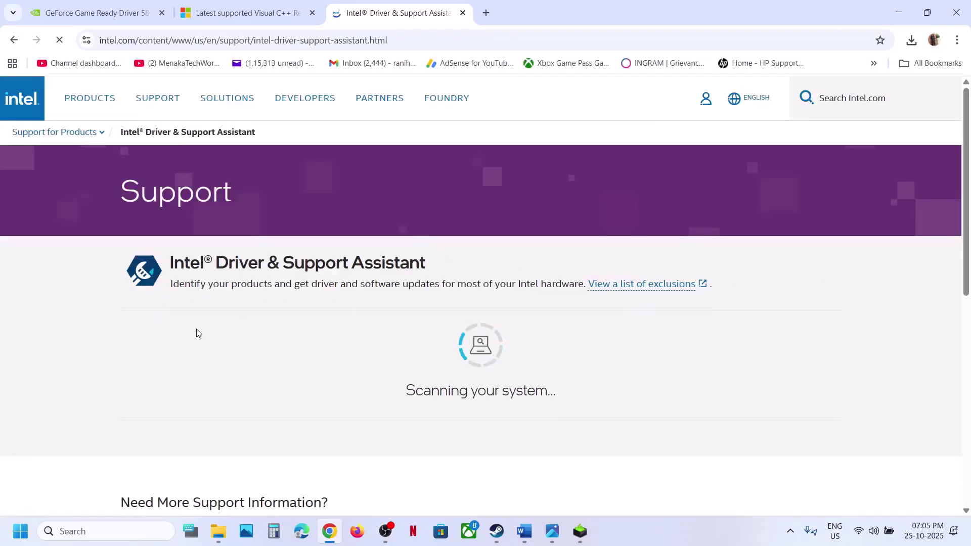
- Launch the installed Intel Driver & Support Assistant through Windows search and view its available updates
click(102, 531)
key(ctrl+v)
click(124, 146)
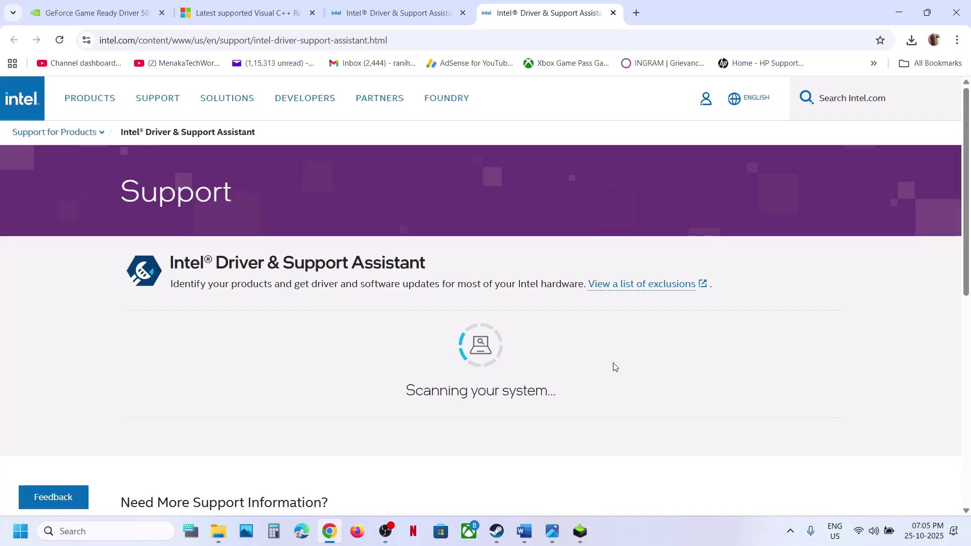
scroll(615, 367, down, 1)
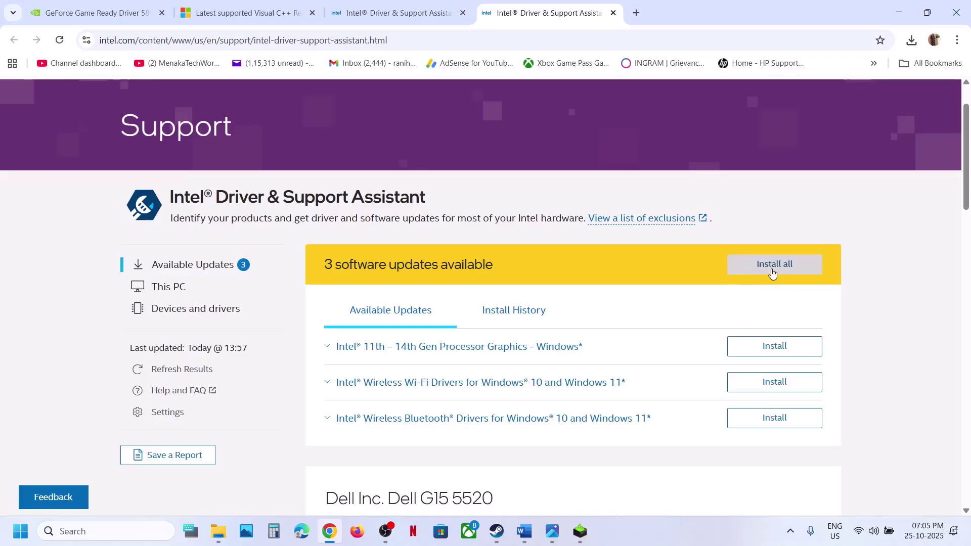
- Bring up the computer's power options, and return to the Word guide at Step 9
click(20, 530)
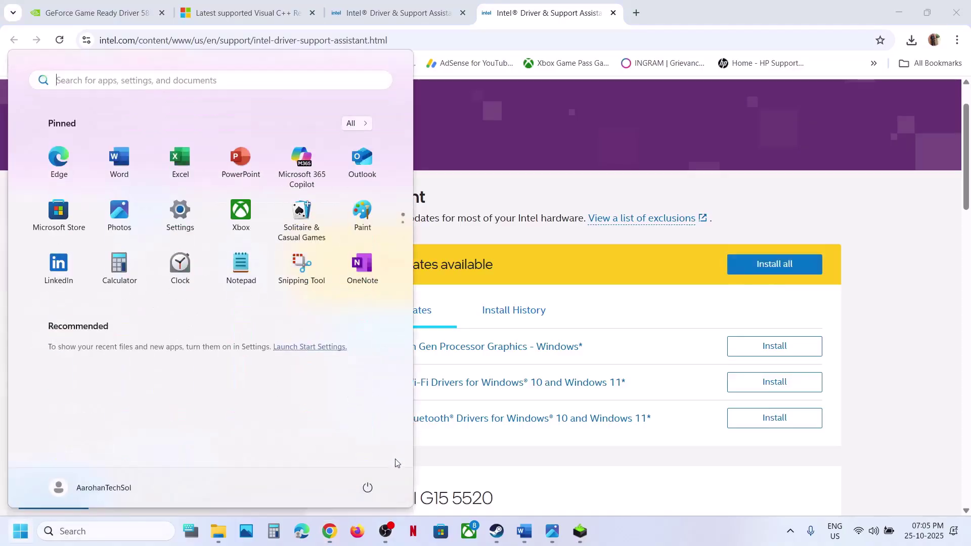
click(367, 488)
click(524, 531)
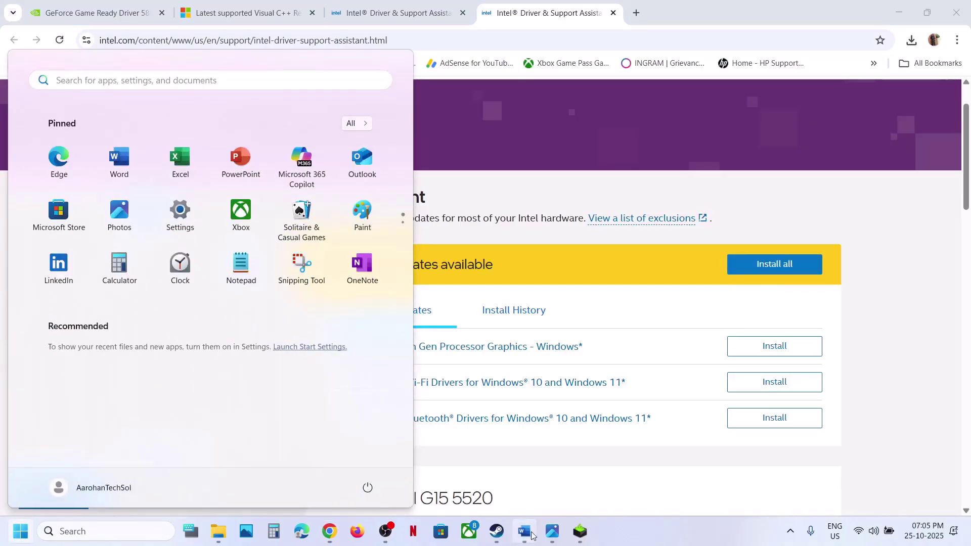
click(524, 531)
scroll(412, 321, down, 5)
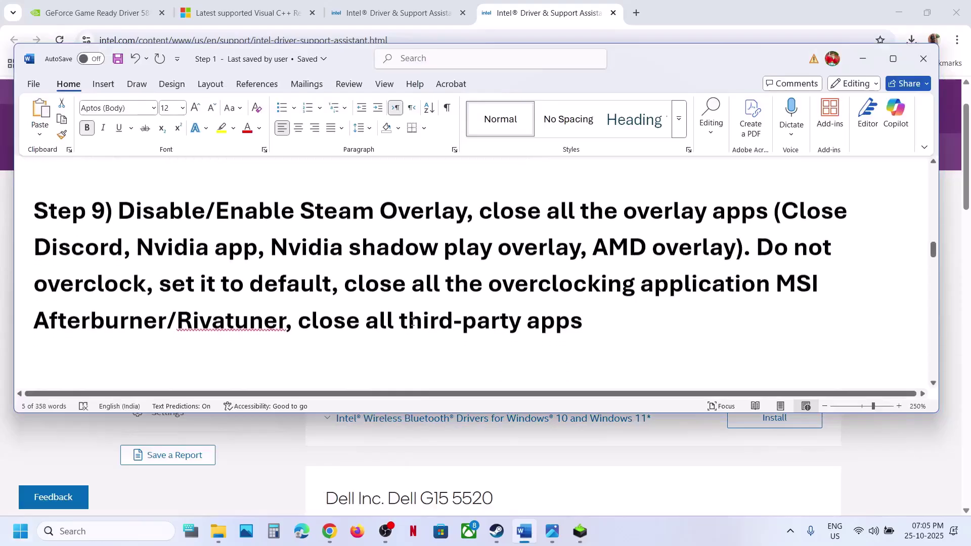
- Open the properties of RV There Yet? in Steam and disable the in-game Steam Overlay
click(496, 531)
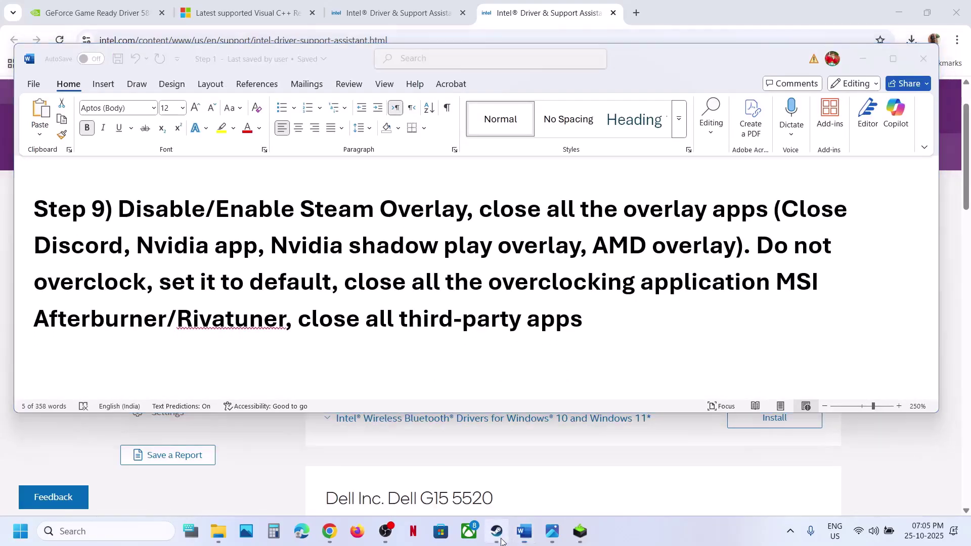
right_click(93, 395)
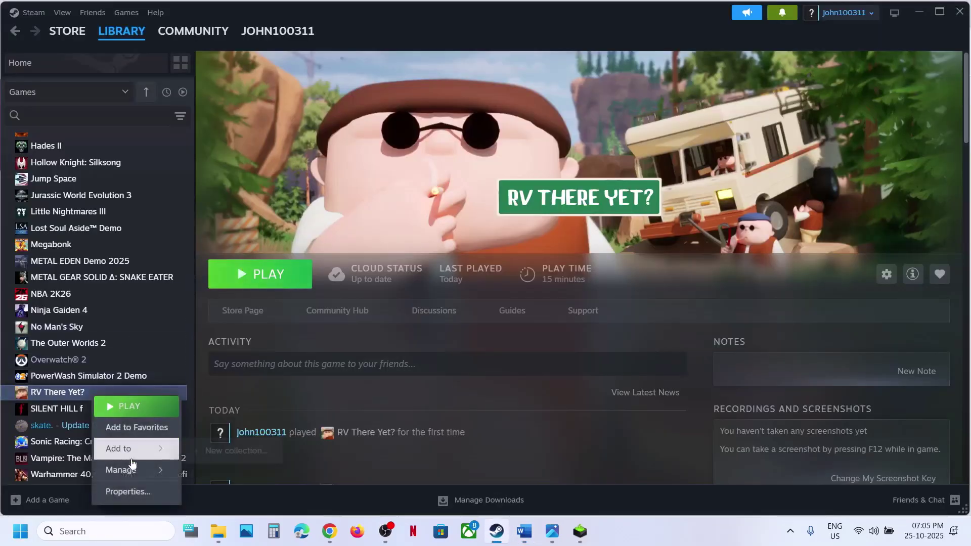
click(134, 490)
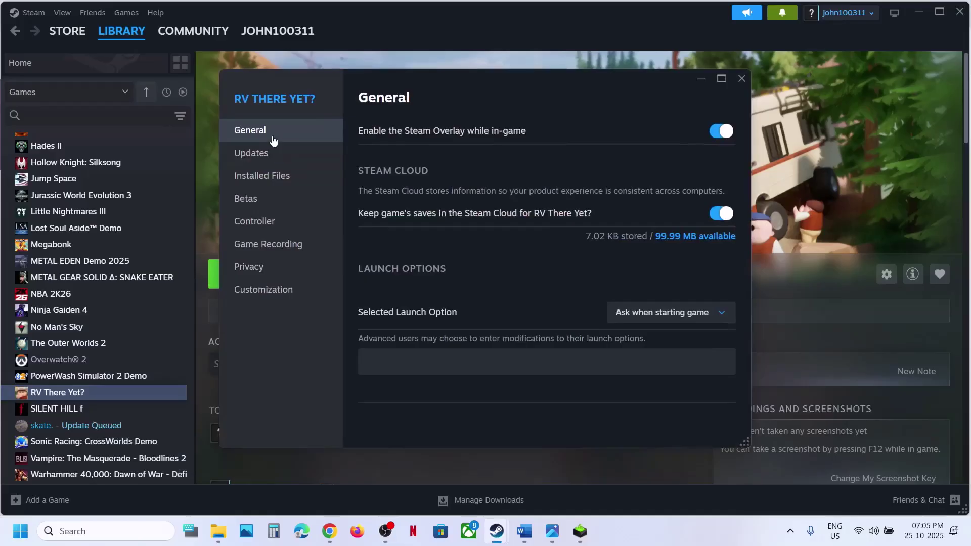
click(720, 130)
click(767, 142)
- Turn the in-game Steam Overlay back on for RV There Yet? and close the game's properties
mouse_move(519, 528)
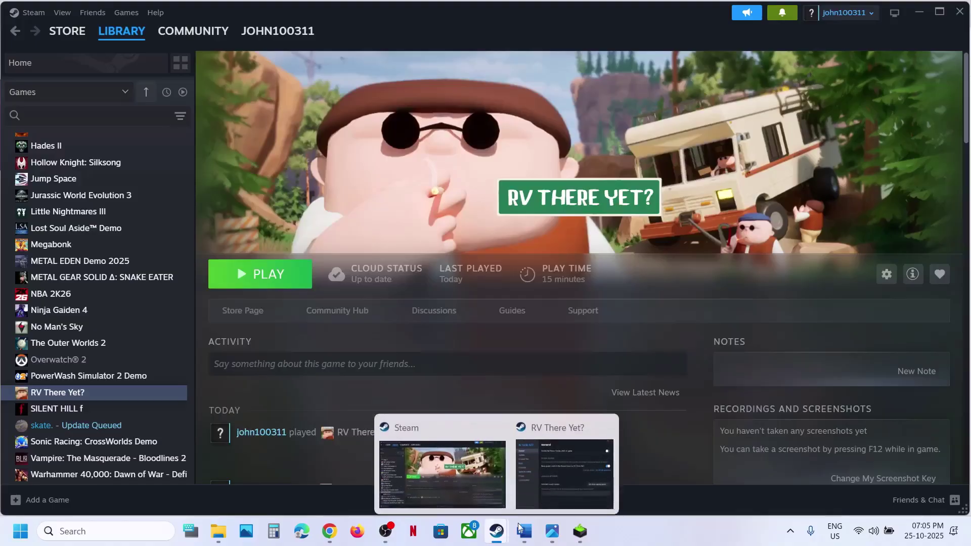
click(581, 482)
click(729, 136)
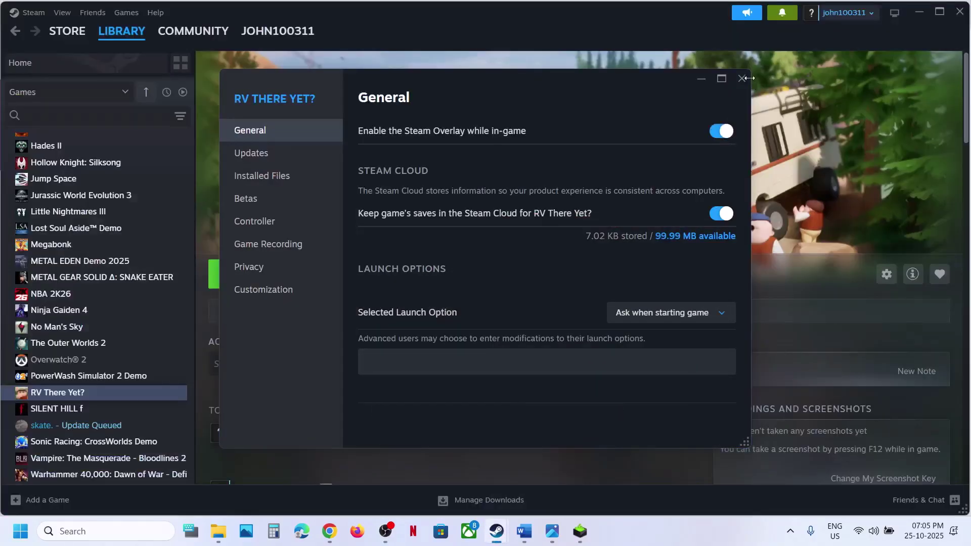
click(746, 80)
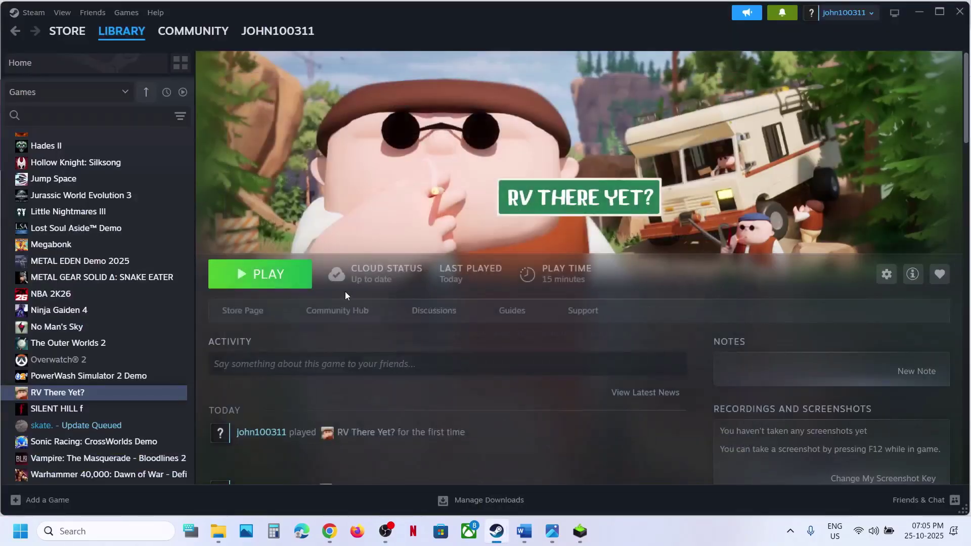
- Review Step 9 in the Word guide, highlighting the advice to close overlay apps and the word Discord
click(524, 531)
drag(515, 215, 772, 216)
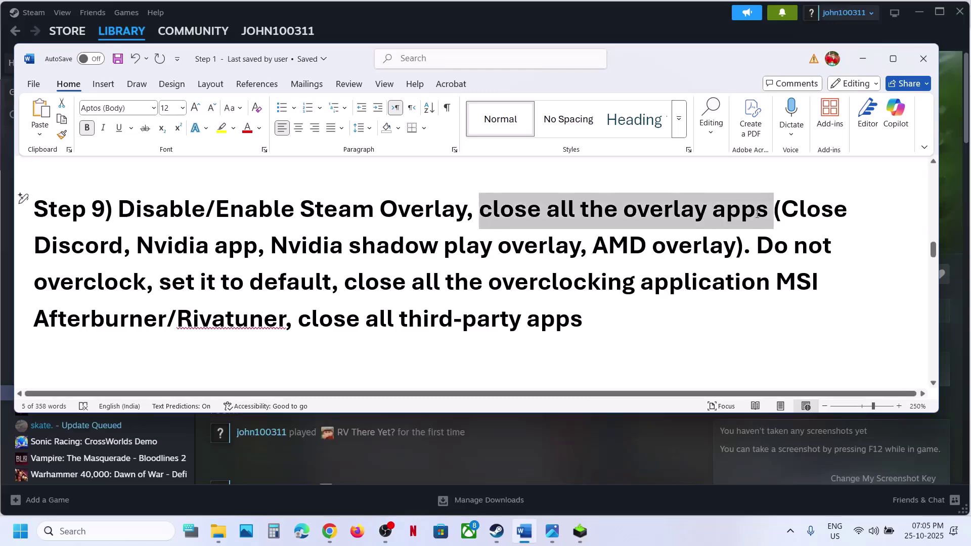
double_click(787, 212)
double_click(116, 238)
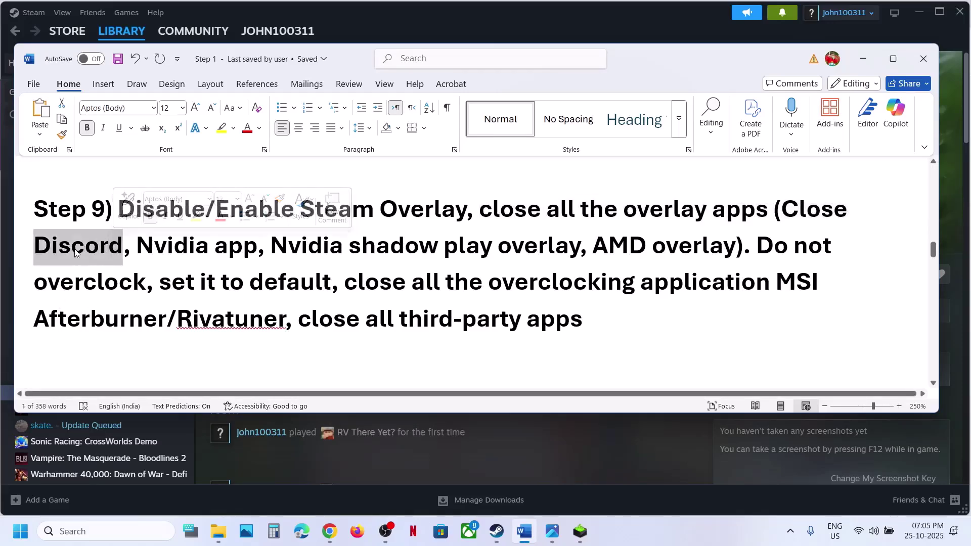
- Copy "Nvidia app" from Step 9 of the Word guide and launch NVIDIA App through Windows search
drag(137, 247, 264, 247)
key(ctrl+c)
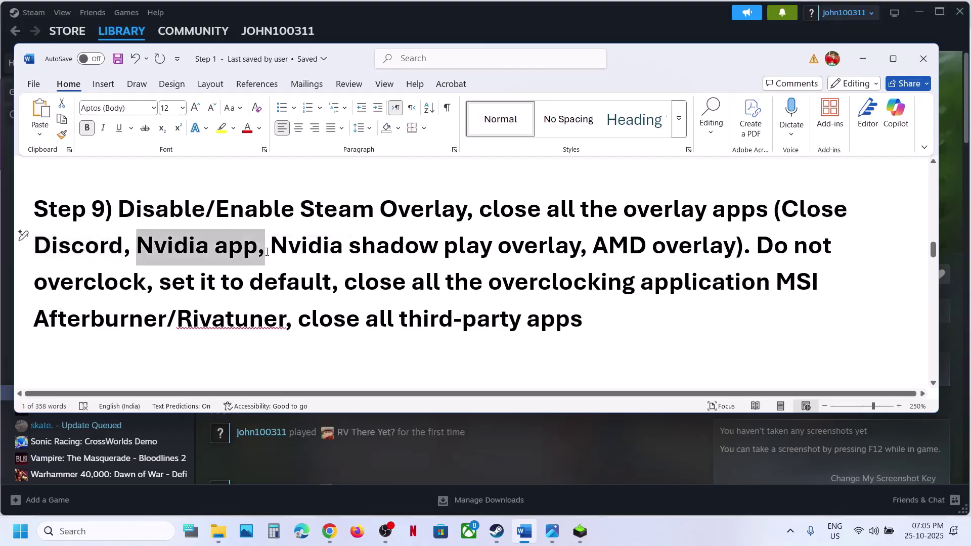
click(129, 535)
key(ctrl+v)
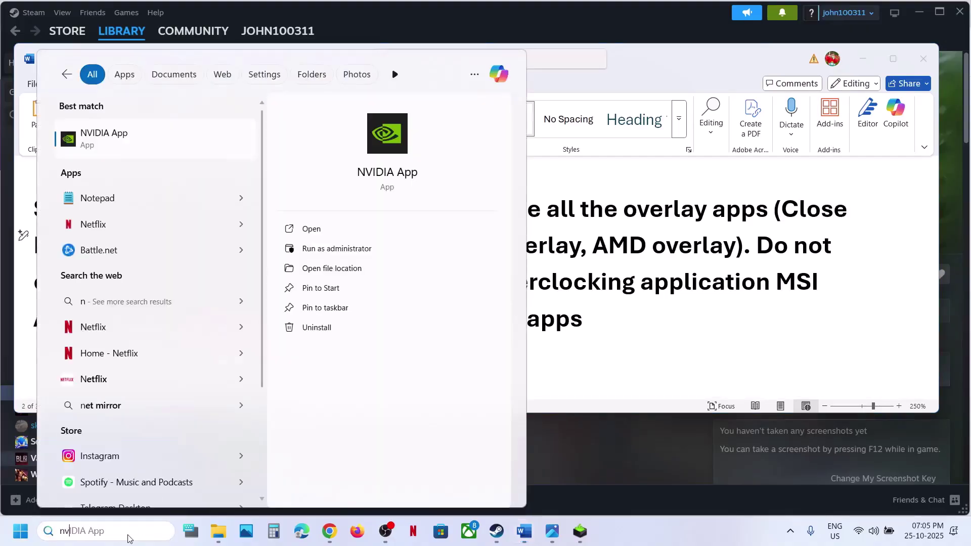
click(128, 537)
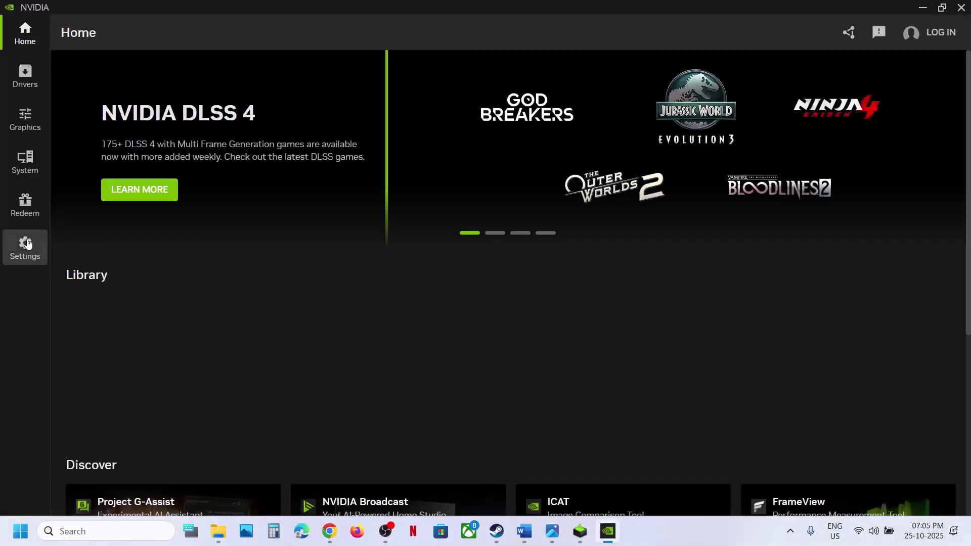
- Check the NVIDIA overlay option in the settings of NVIDIA App and close the app
click(25, 247)
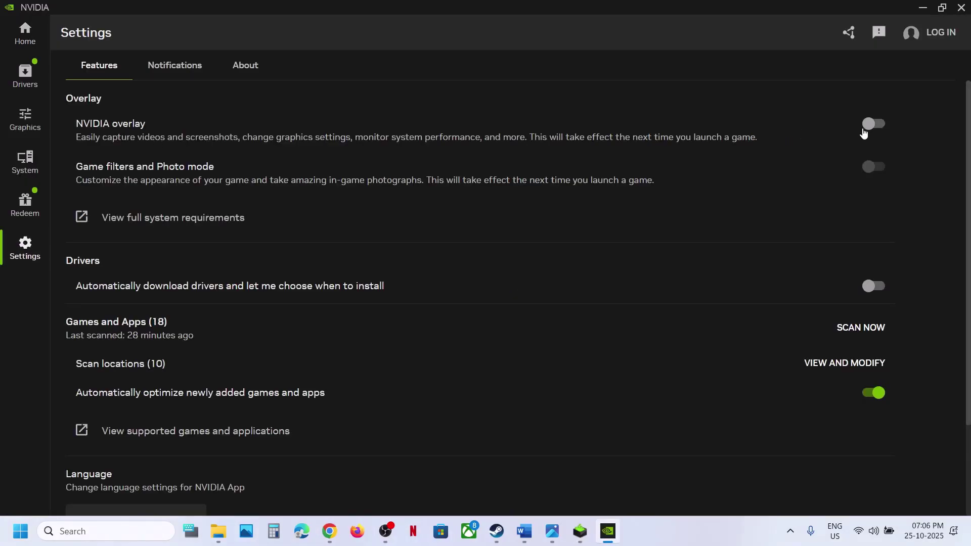
click(961, 8)
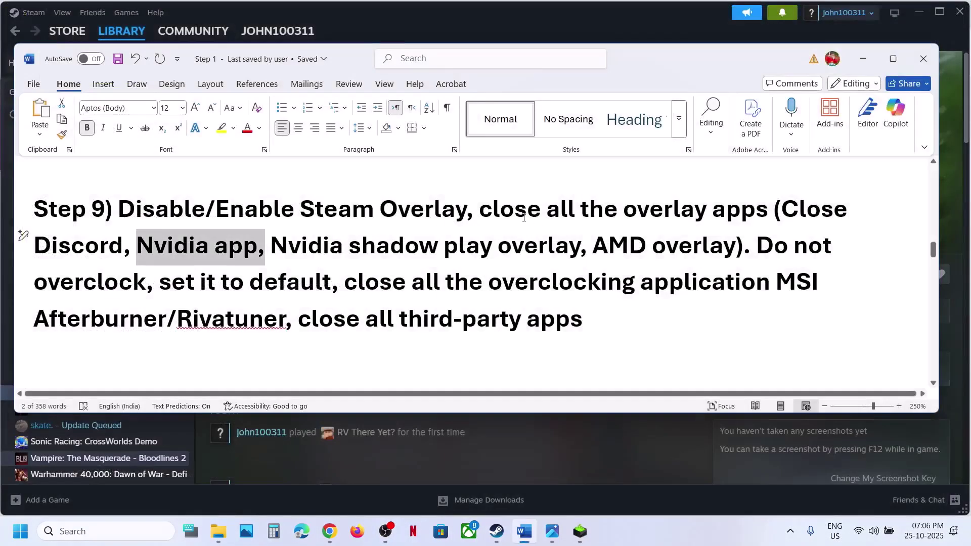
- Review the rest of Step 9 in the Word guide, highlighting the advice on overlay apps, overclocking, MSI Afterburner/Rivatuner and third-party apps
drag(524, 217, 769, 213)
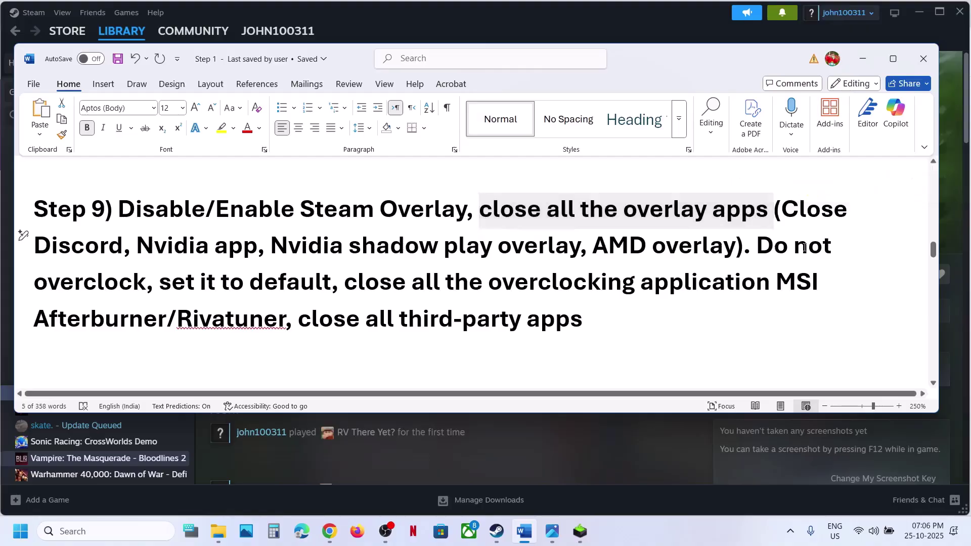
drag(758, 246, 702, 286)
drag(782, 278, 288, 331)
click(289, 332)
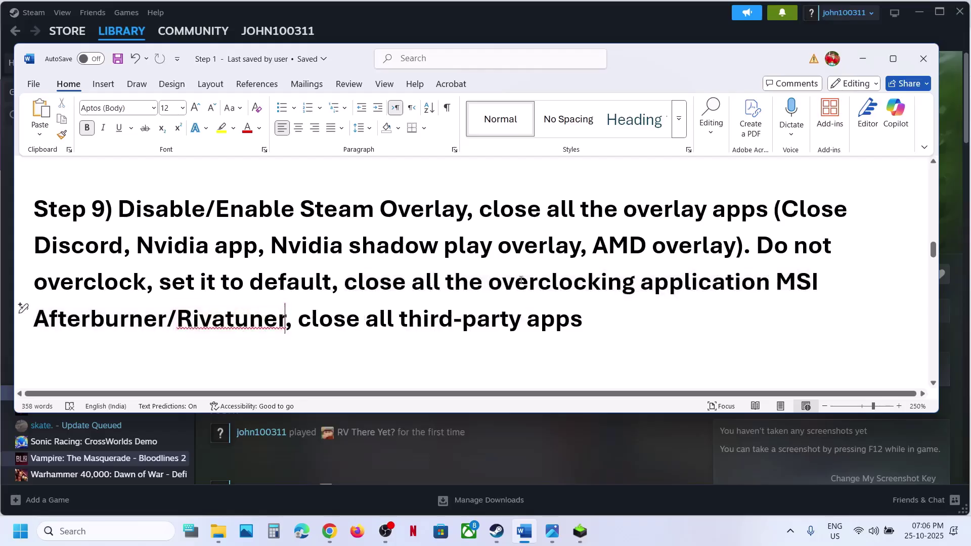
double_click(520, 280)
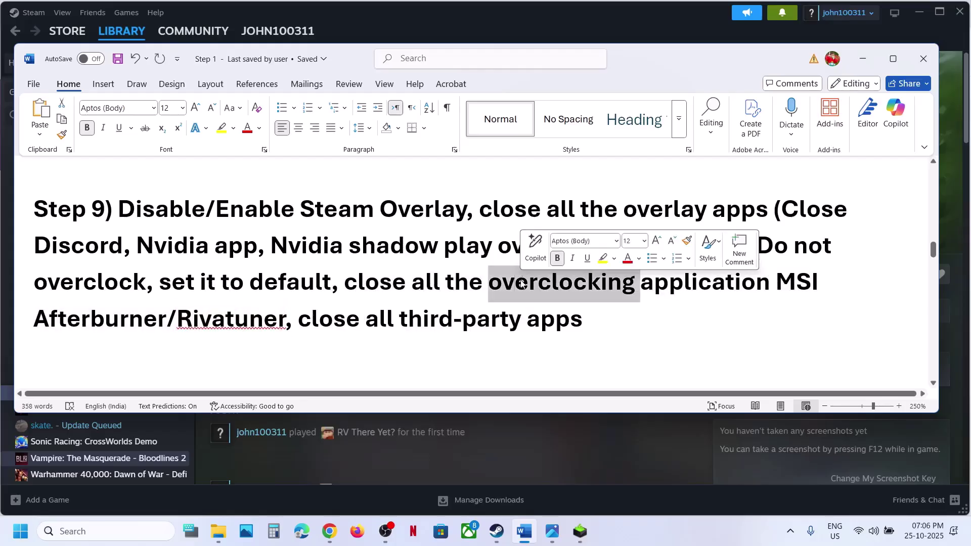
double_click(374, 282)
drag(308, 326, 594, 329)
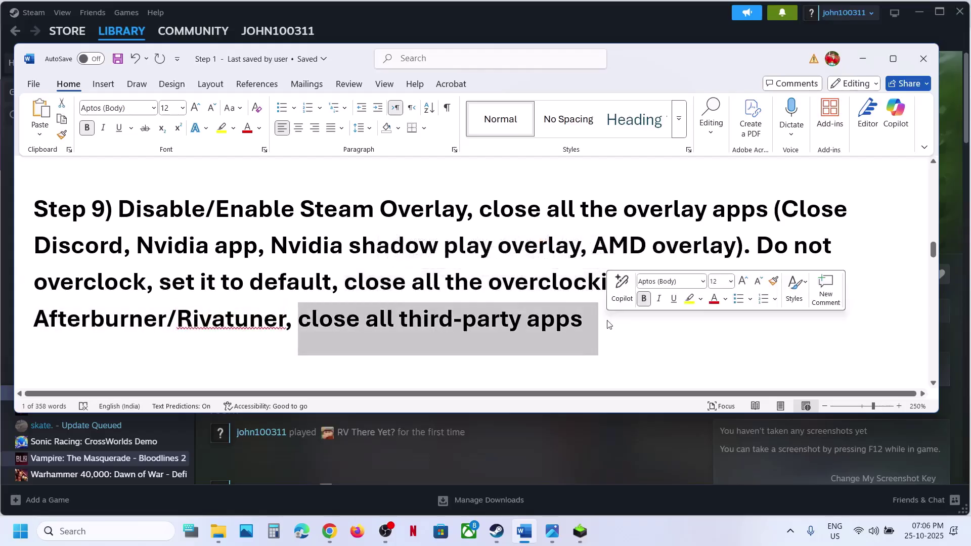
click(292, 277)
- Review Step 10 in the guide, highlighting "monitor refresh rate", "120hz/60Hz" and the advice to disconnect multiple monitors
scroll(303, 275, down, 4)
scroll(319, 275, up, 1)
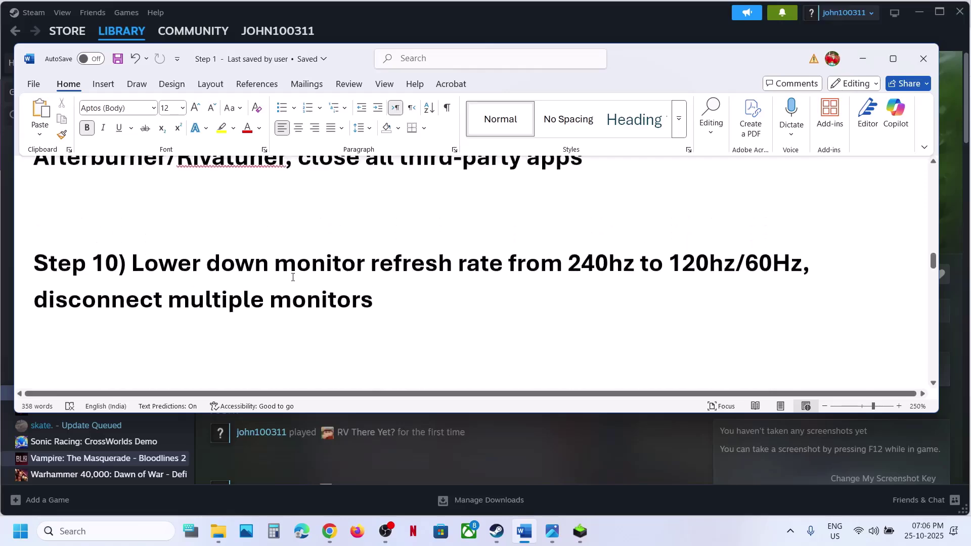
drag(313, 271, 503, 271)
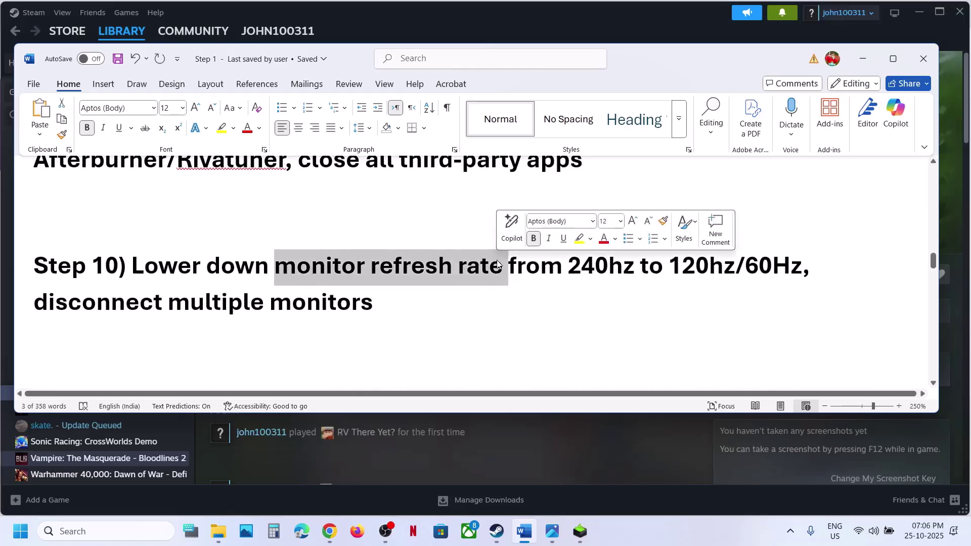
click(540, 268)
drag(575, 267, 803, 268)
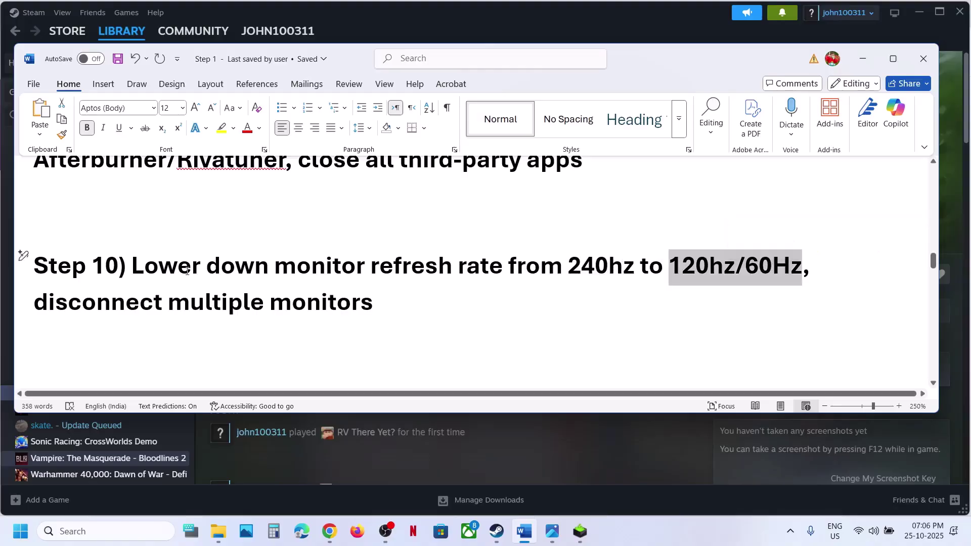
drag(67, 305, 343, 305)
- Highlight "Disable the onboard graphics" in Step 11 of the guide and open Device Manager
scroll(297, 310, down, 3)
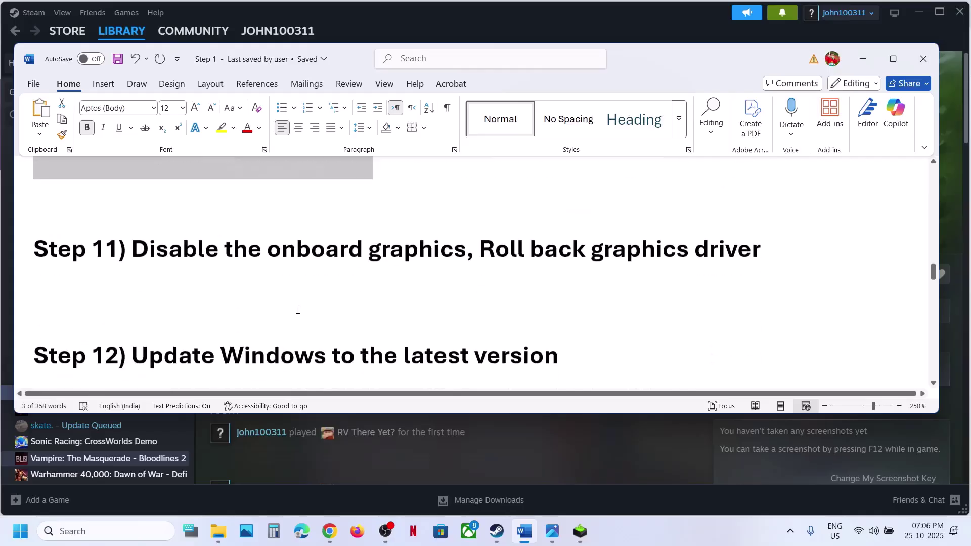
scroll(297, 310, up, 1)
drag(133, 310, 466, 310)
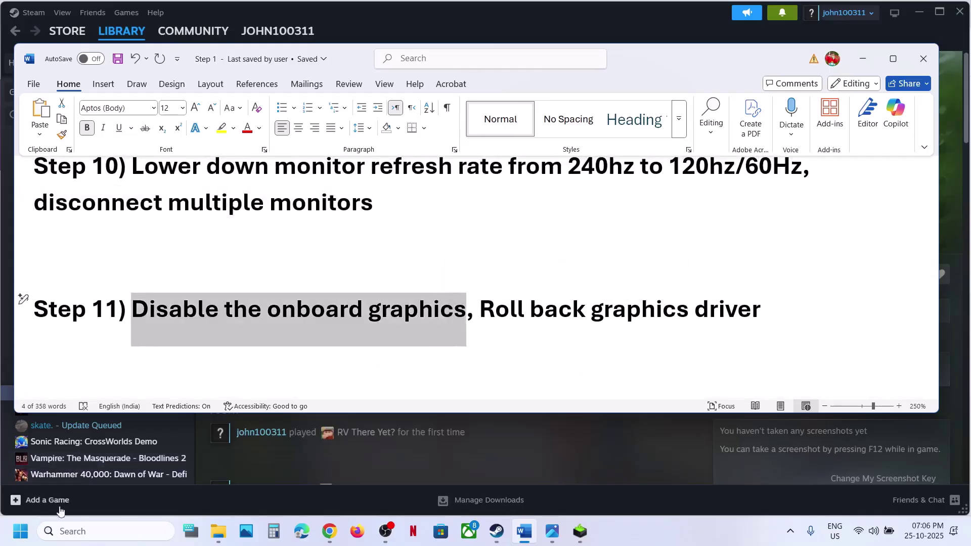
right_click(29, 533)
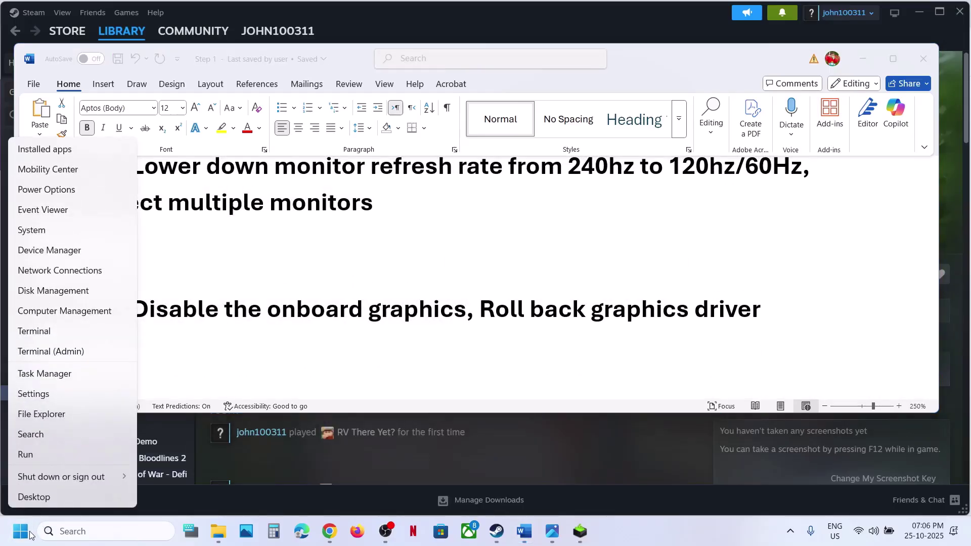
click(51, 250)
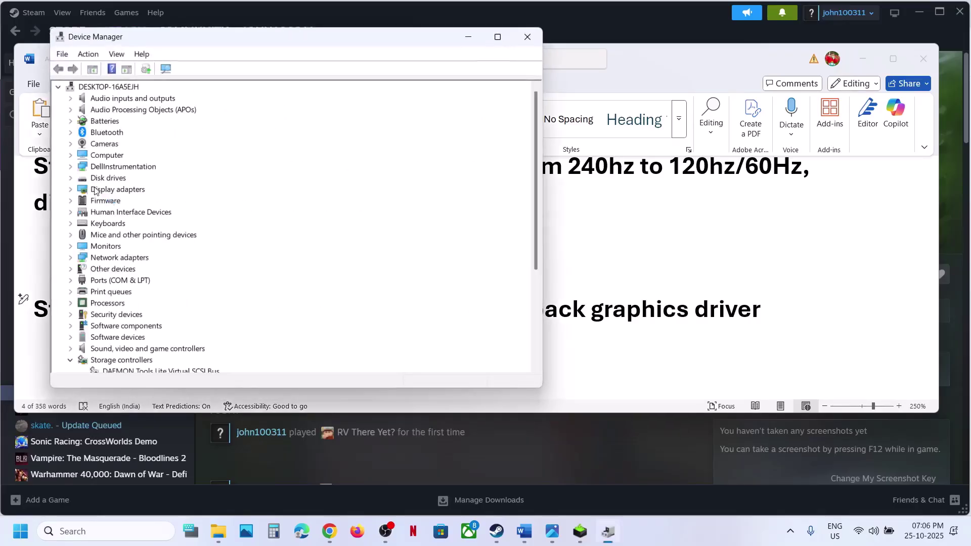
- View the device actions for the Intel(R) Iris(R) Xe Graphics display adapter, including disabling it, and close Device Manager
click(71, 189)
click(124, 202)
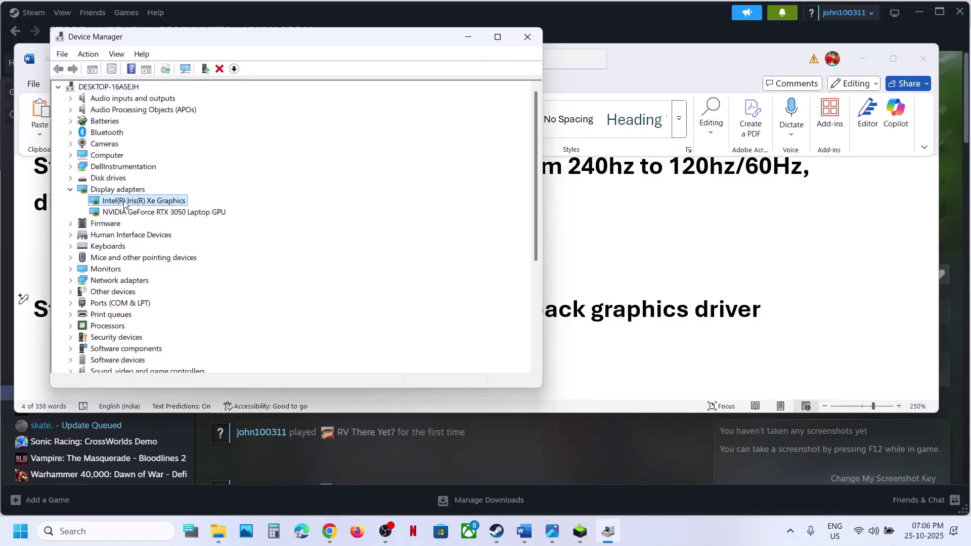
right_click(124, 202)
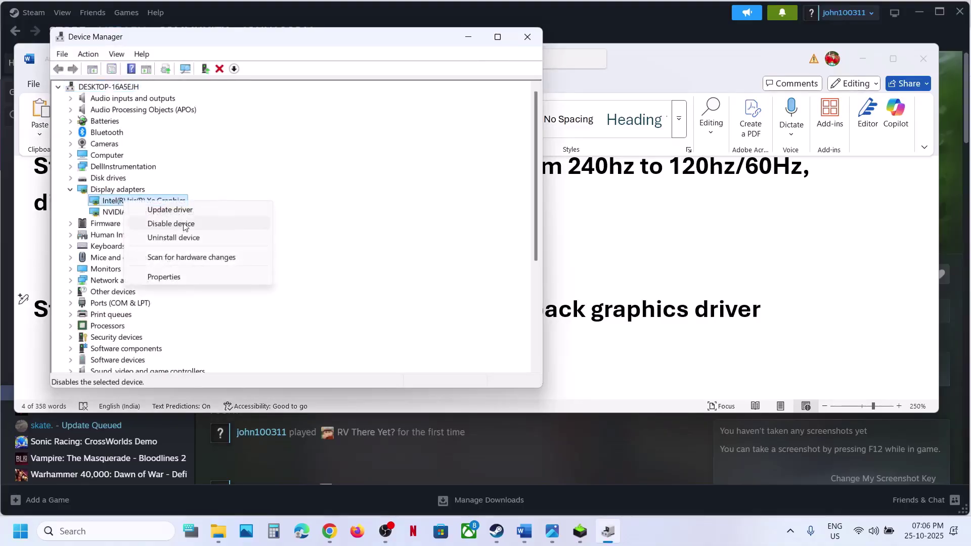
click(427, 492)
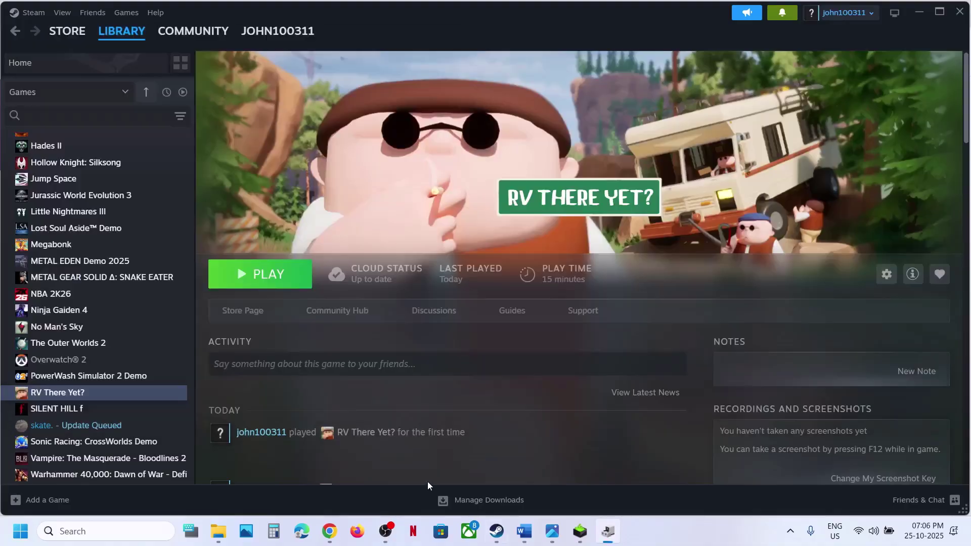
click(607, 531)
right_click(144, 205)
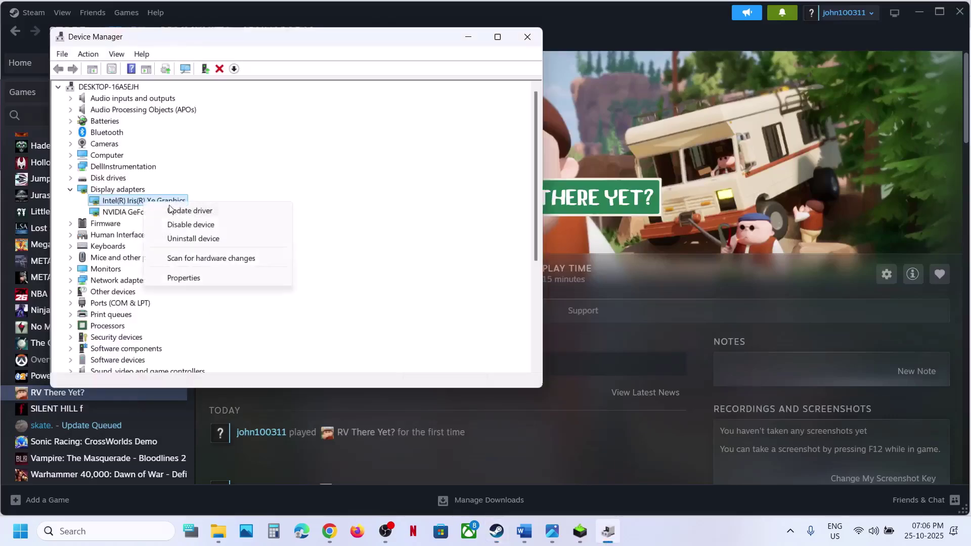
click(532, 42)
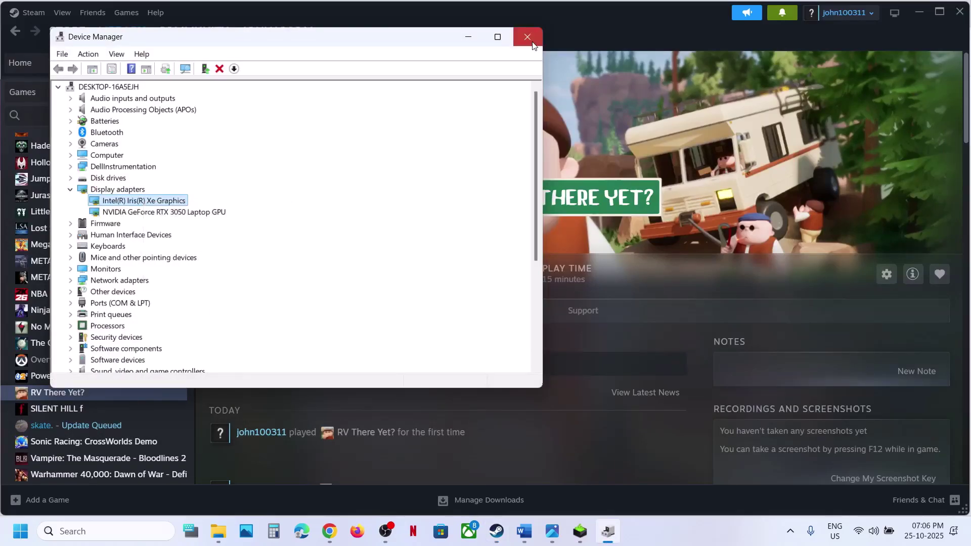
click(531, 41)
- Highlight "Roll back graphics driver" in Step 11 of the Word guide and return to the NVIDIA driver results page in Chrome
click(524, 530)
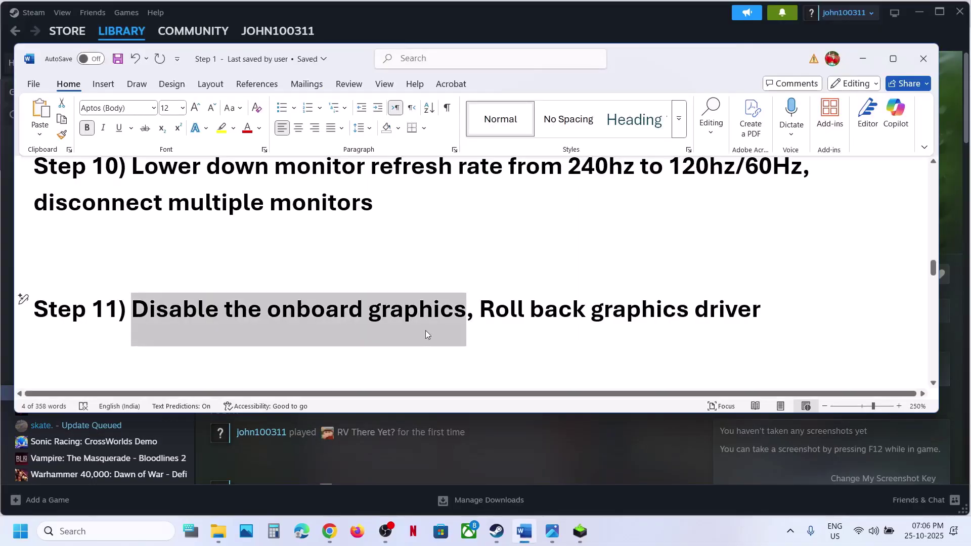
drag(484, 310, 763, 312)
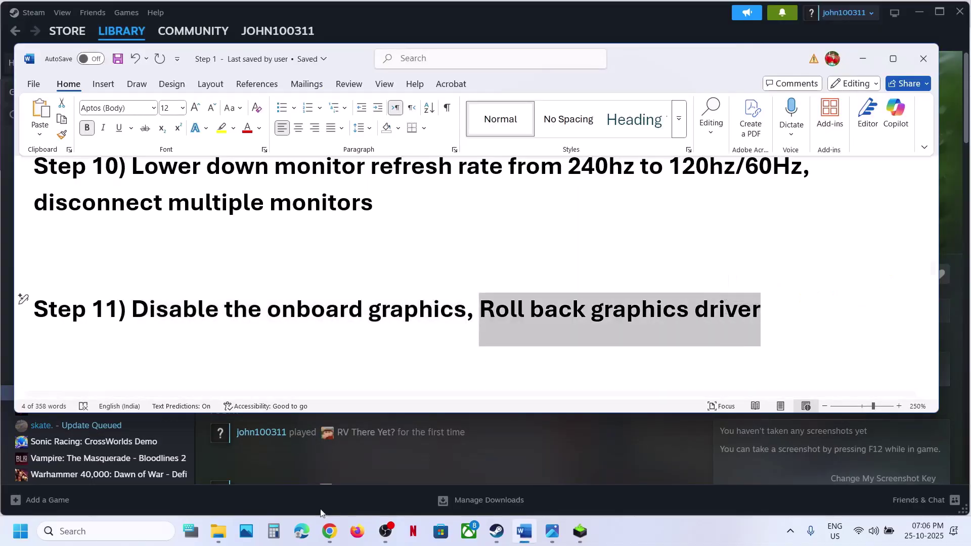
click(328, 534)
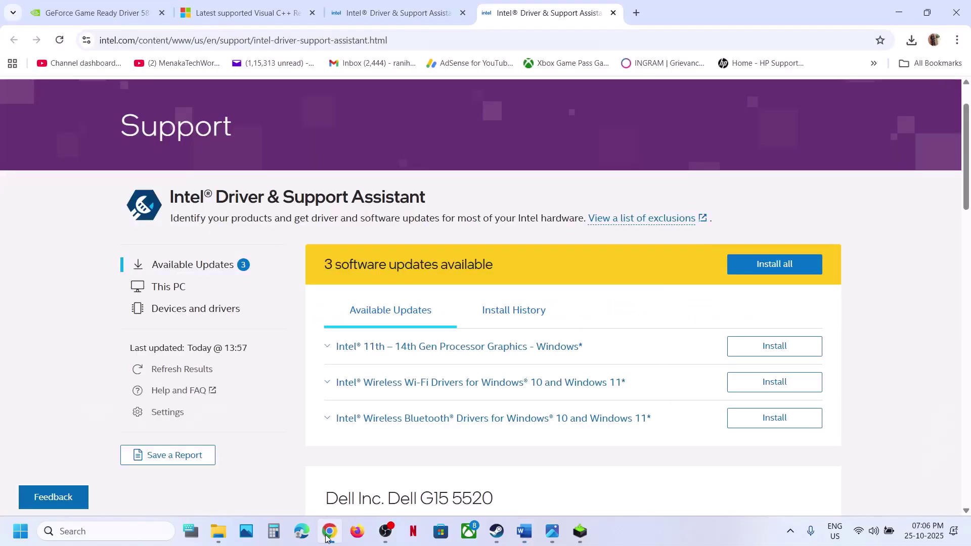
click(126, 11)
click(15, 43)
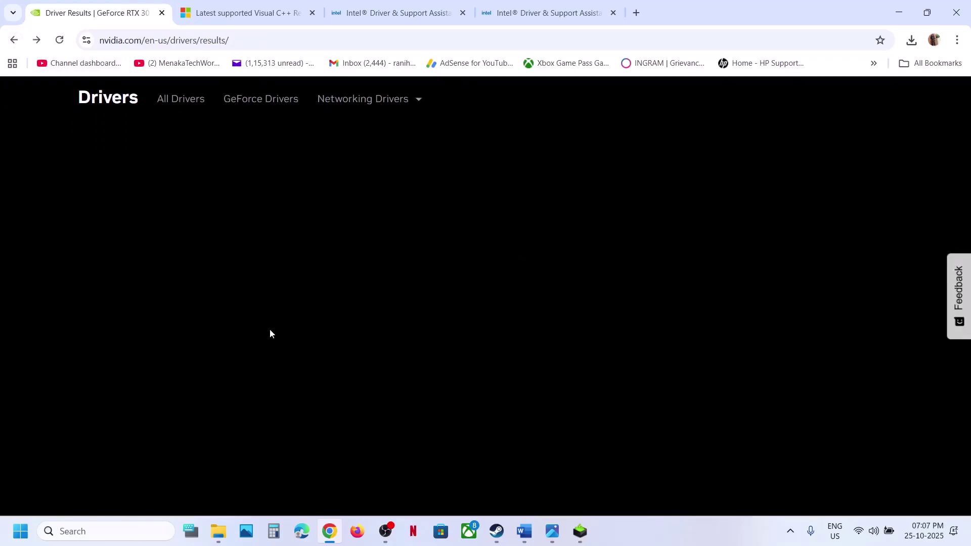
- Expand the list of more driver versions and highlight GeForce Game Ready Driver versions 581.42 and 581.29
scroll(256, 388, down, 2)
scroll(256, 388, down, 1)
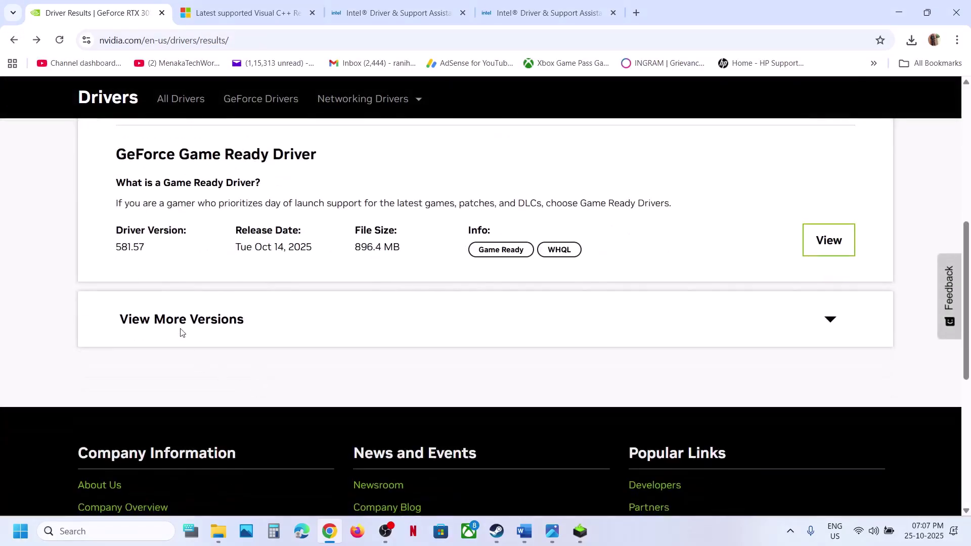
click(178, 330)
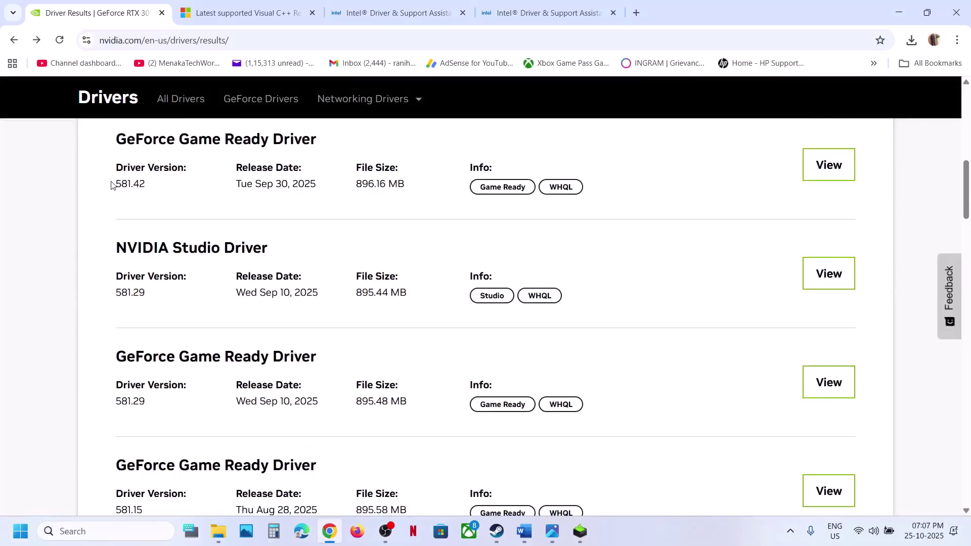
drag(111, 181, 151, 189)
drag(122, 405, 168, 404)
- Bring up the NVIDIA Installer's custom installation options and show the Windows power options for restarting
click(580, 531)
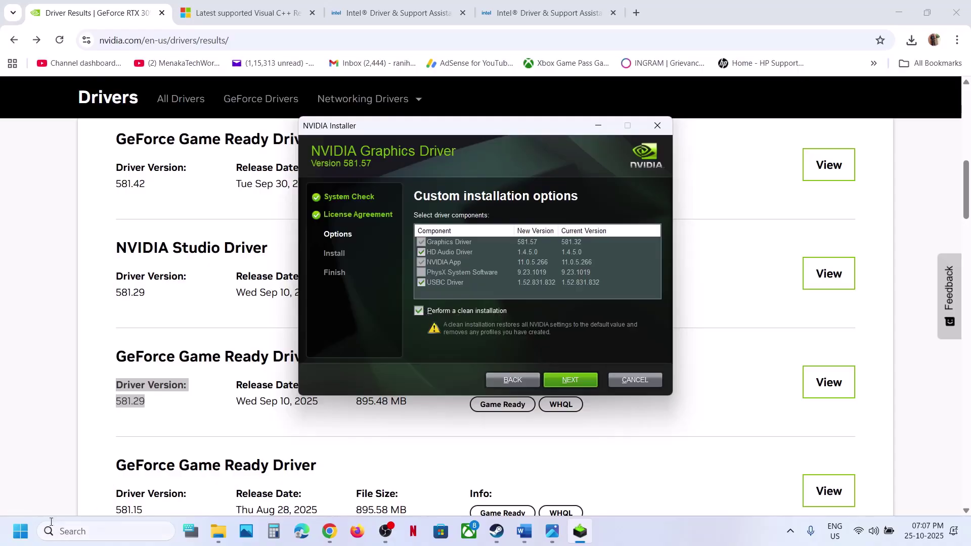
click(21, 531)
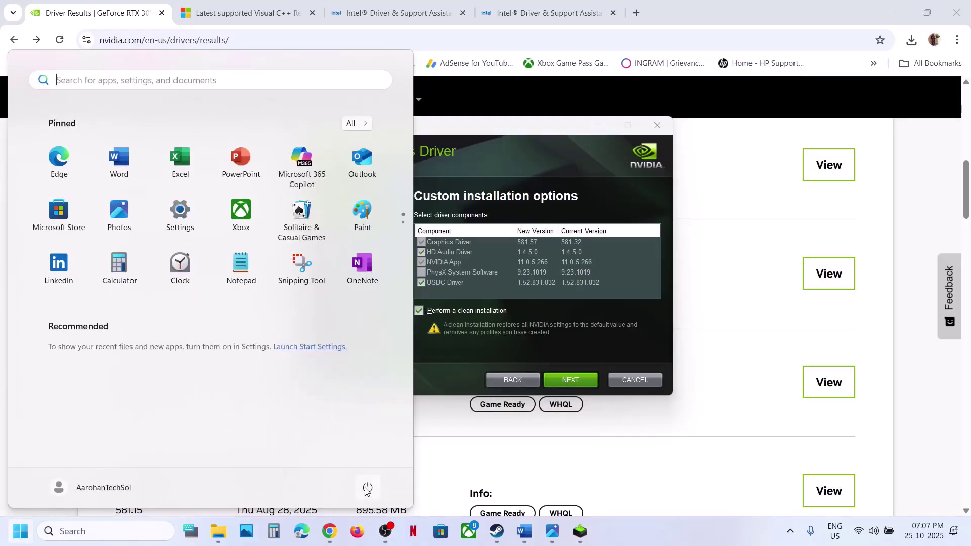
click(367, 489)
- Go to Step 12 in the Word guide, check for updates in Windows Settings, and show the Windows restart option
click(523, 531)
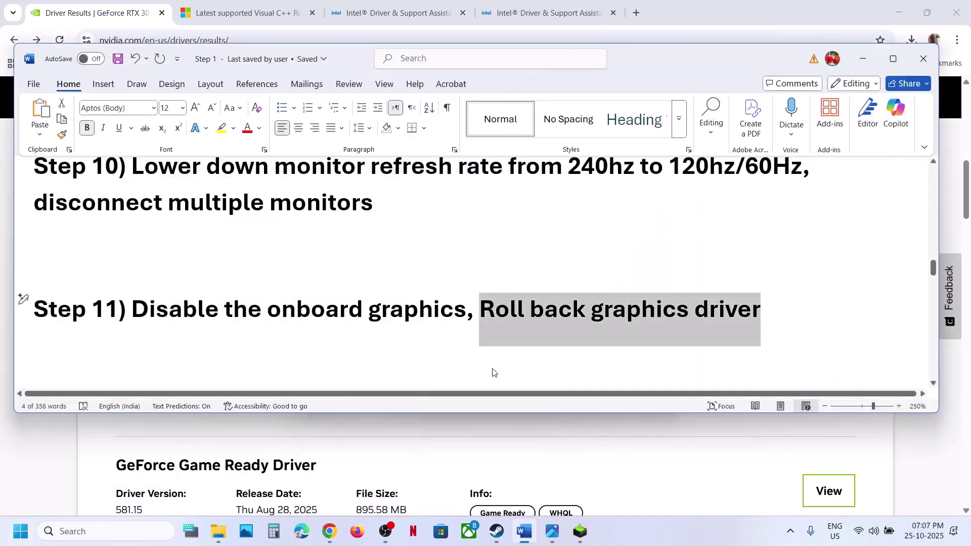
scroll(389, 282, down, 2)
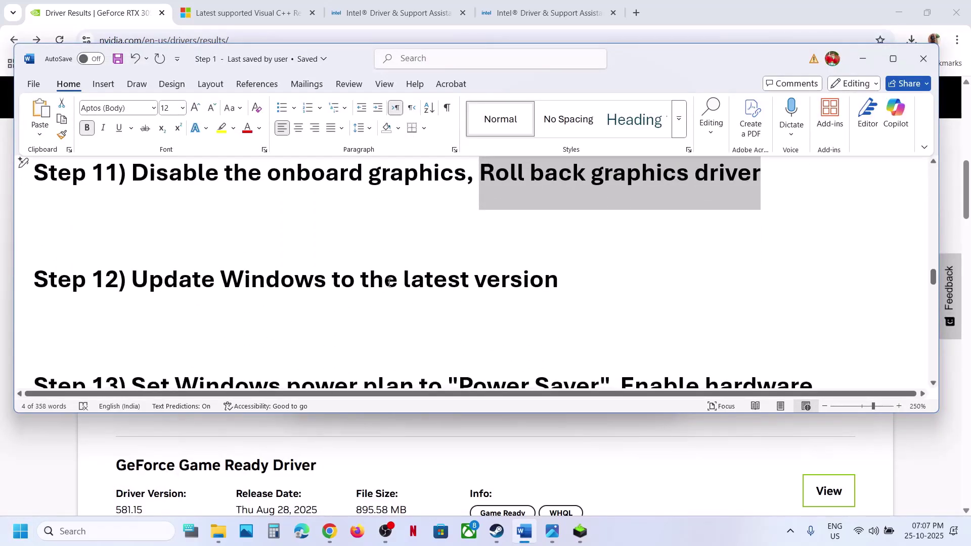
key(super+i)
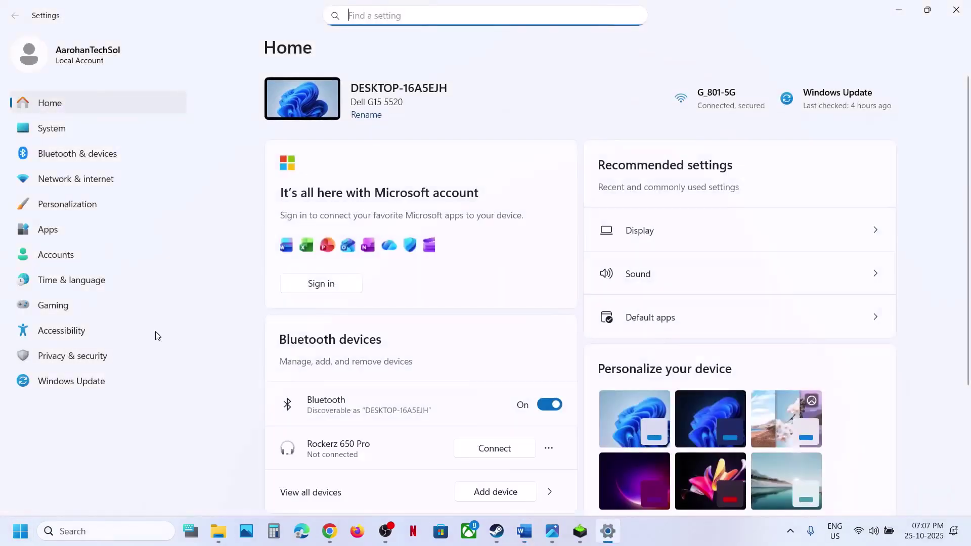
click(97, 379)
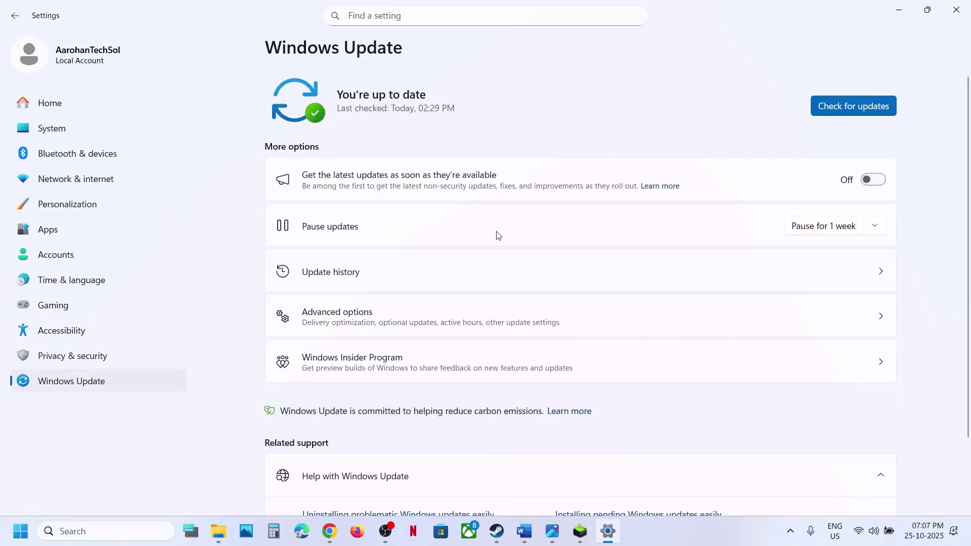
click(855, 107)
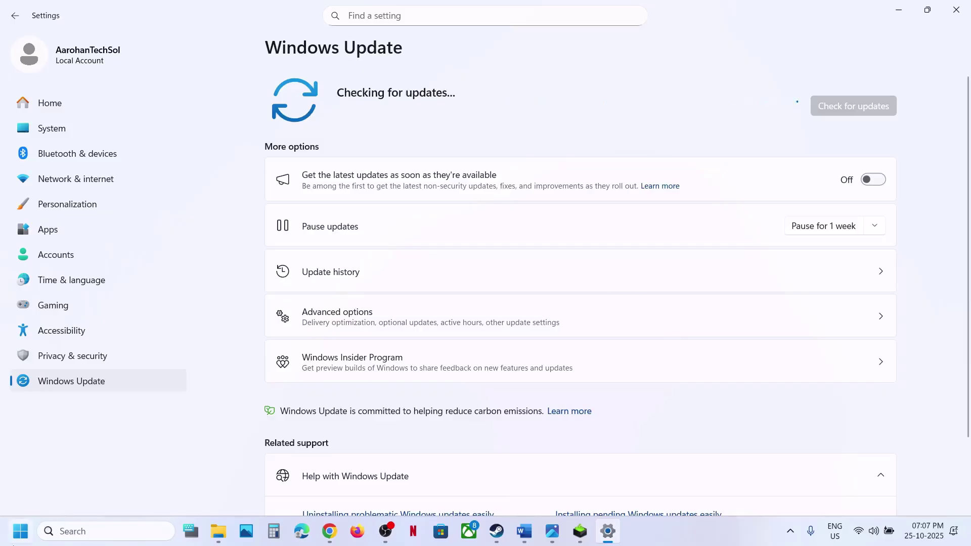
click(19, 533)
click(368, 487)
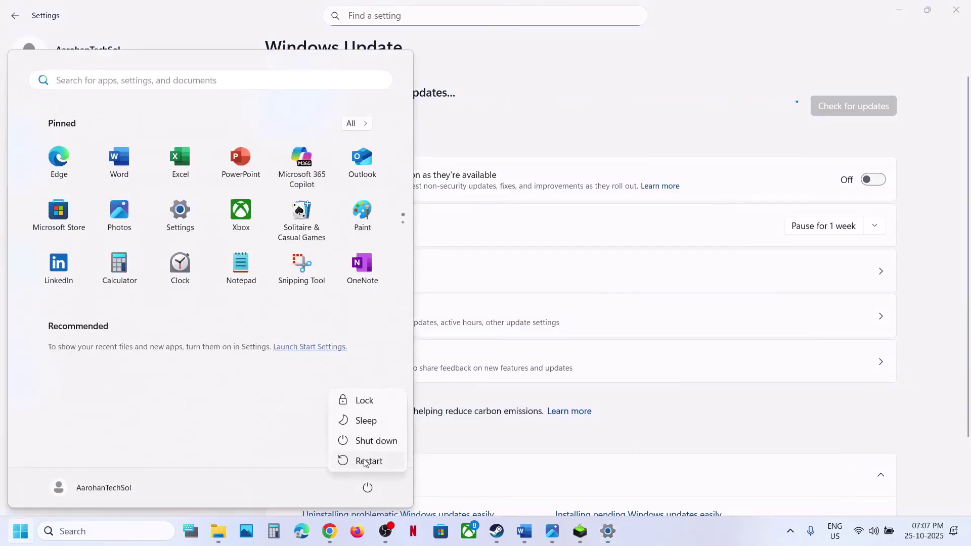
- Go to Step 13 in the Word guide and bring up Power Options under Hardware and Sound in a maximized Control Panel
click(524, 531)
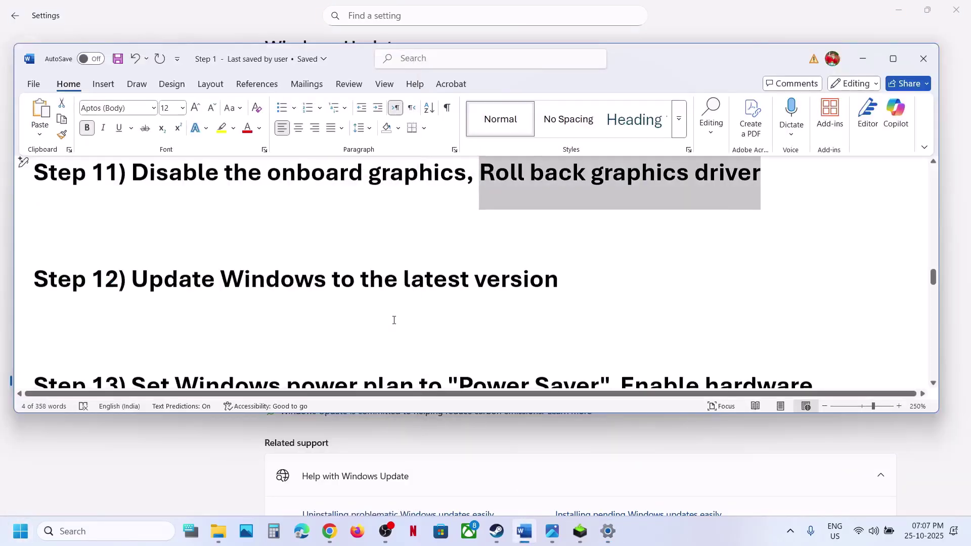
scroll(394, 320, down, 2)
scroll(393, 319, down, 1)
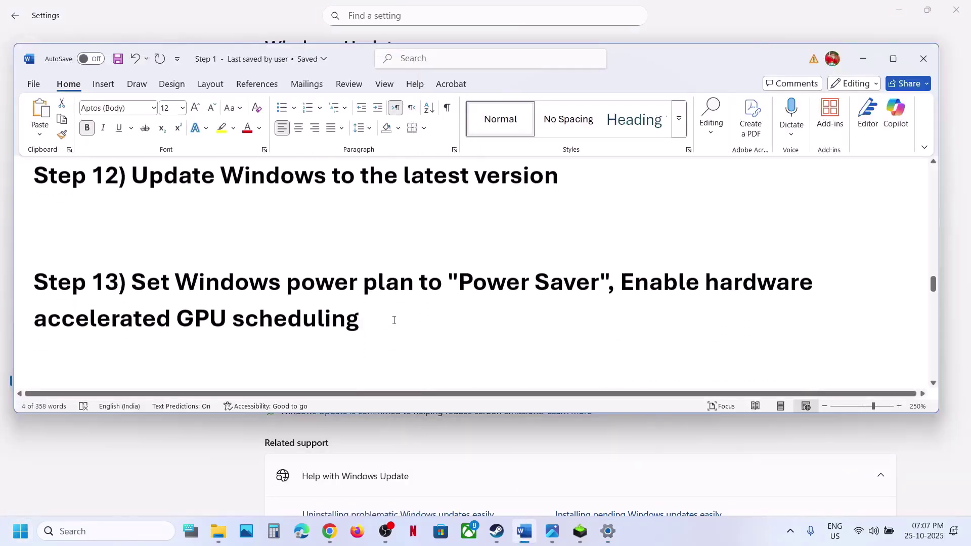
click(123, 538)
text(control)
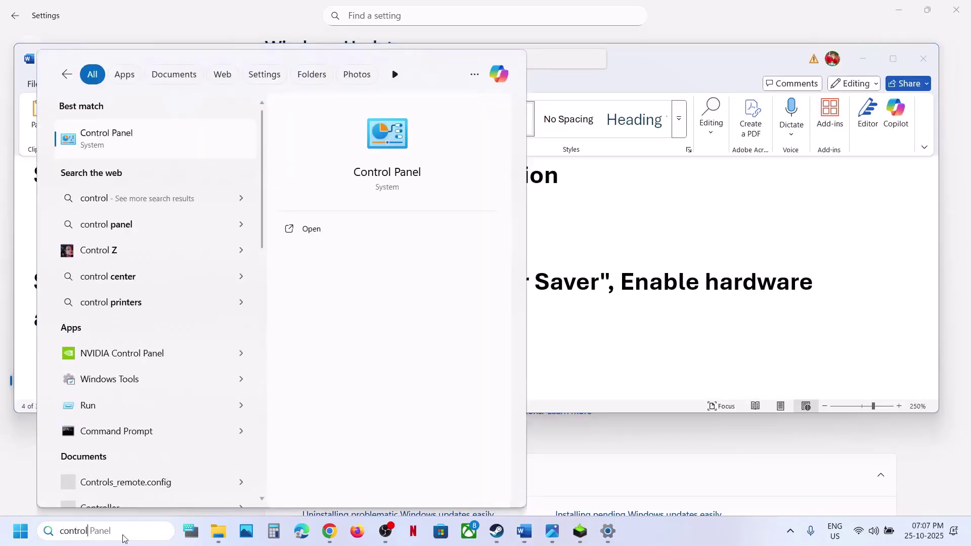
key(Return)
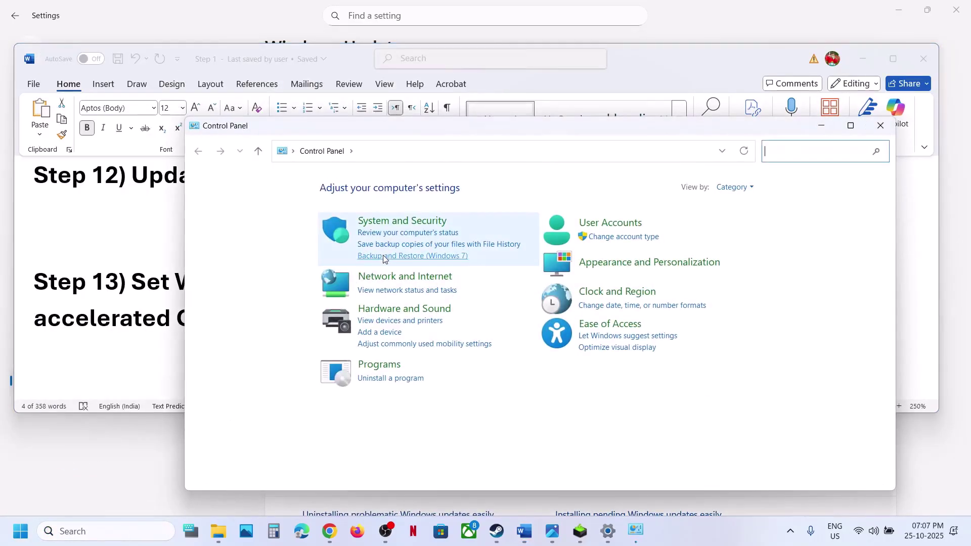
click(377, 310)
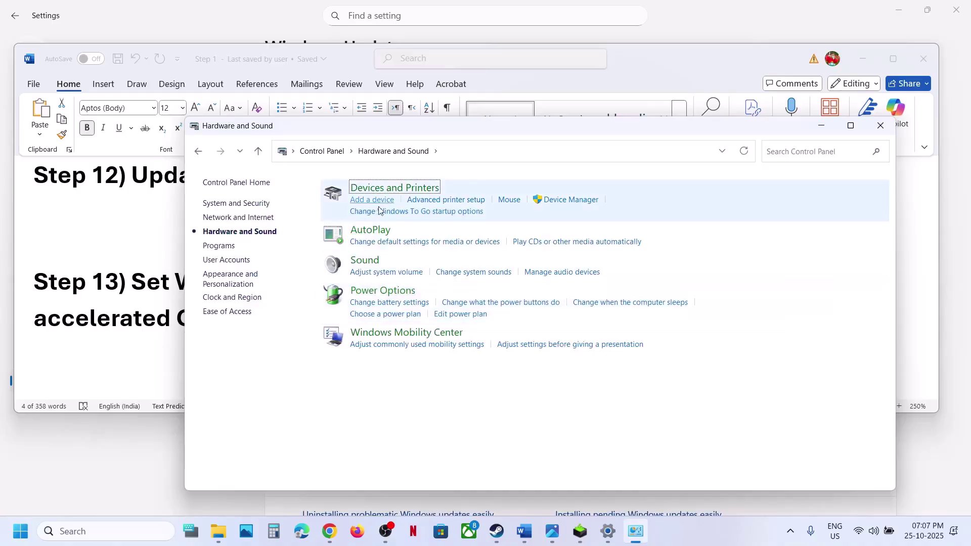
click(371, 290)
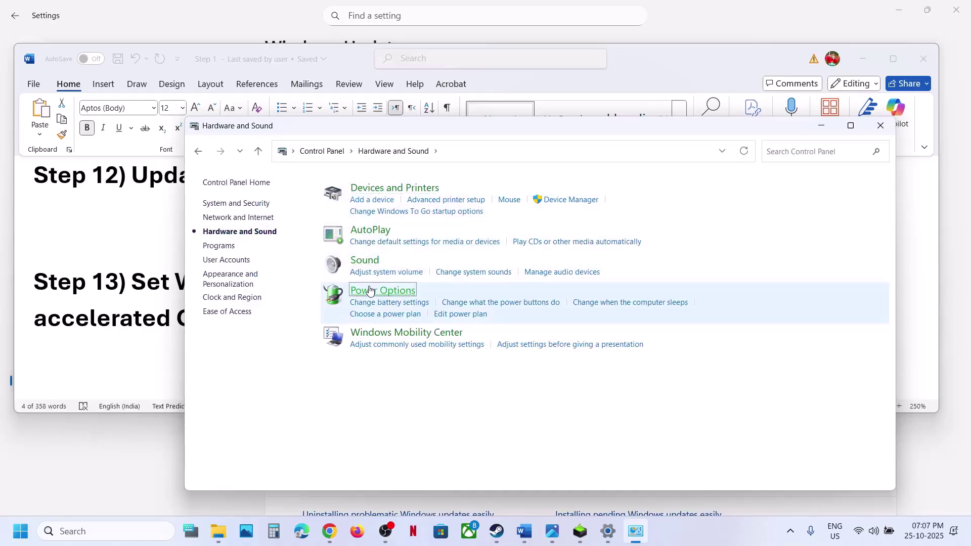
click(850, 126)
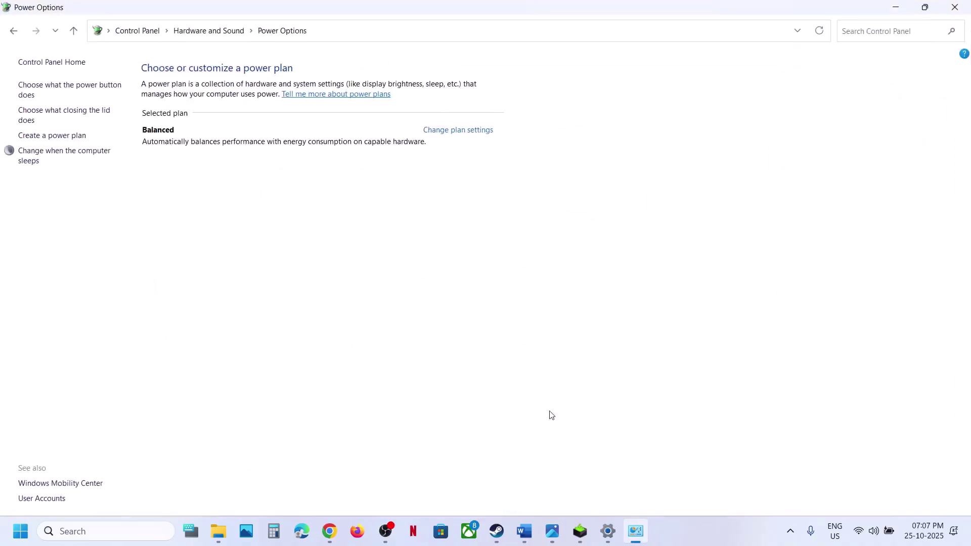
- View the Power Saver.jpg reference image of the power plans, and close both the image and Power Options
mouse_move(551, 529)
click(552, 470)
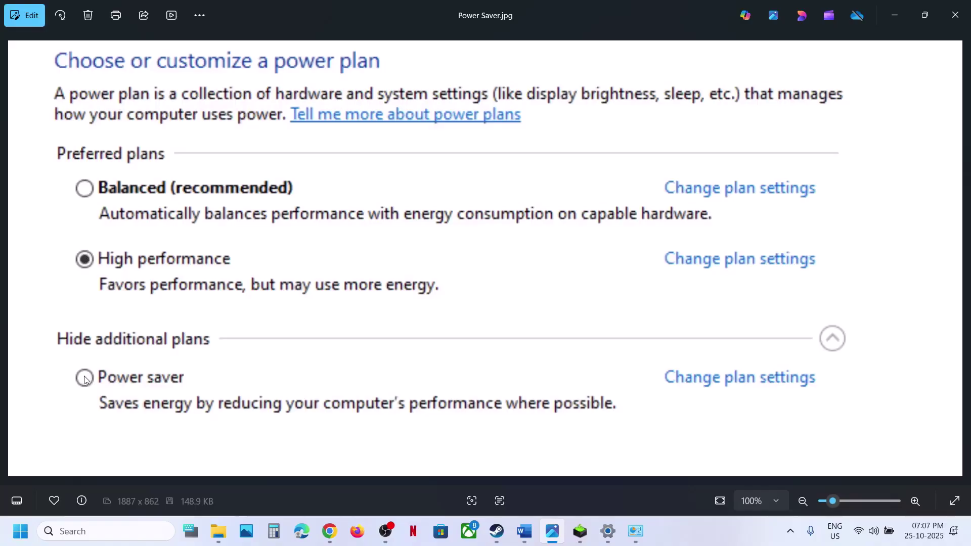
click(955, 16)
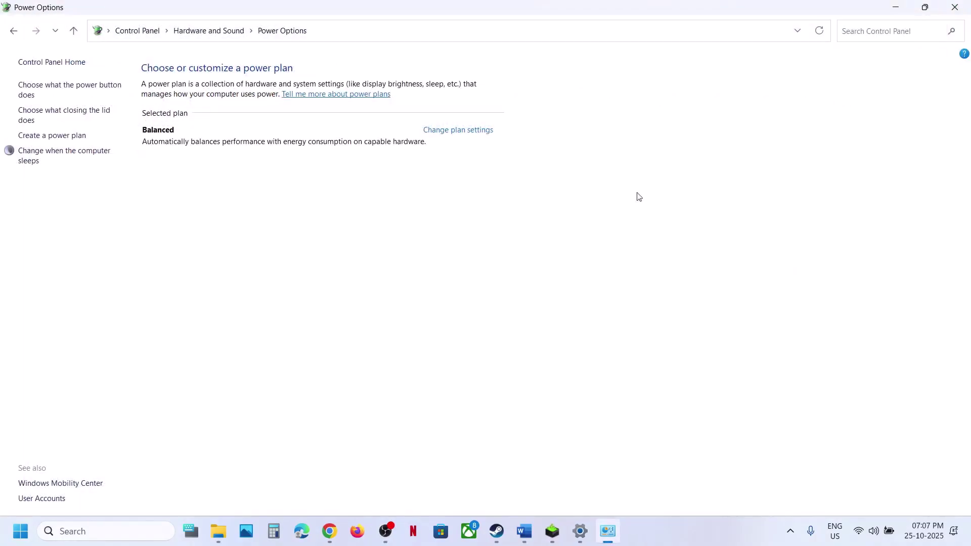
click(955, 7)
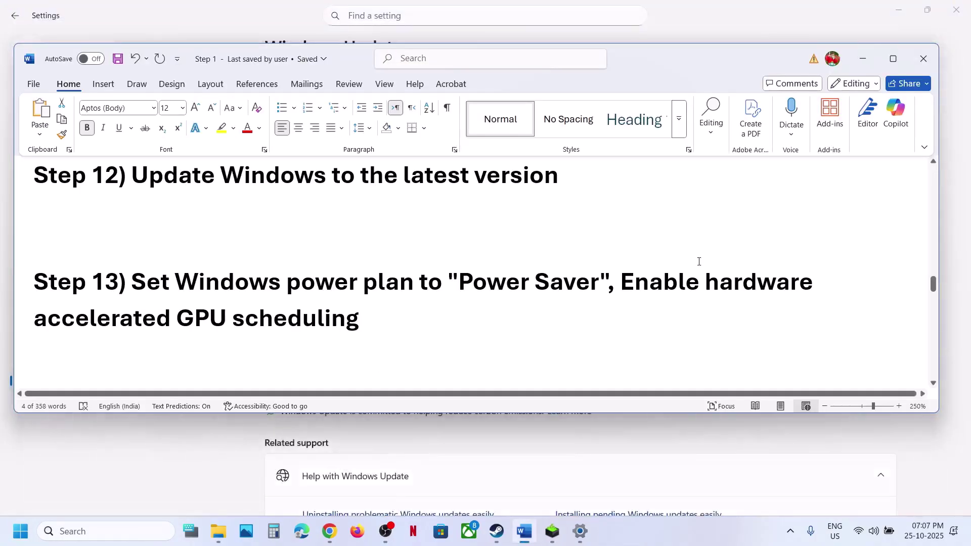
- Highlight "Enable hardware accelerated GPU scheduling" in Step 13 and expand the advanced graphics settings in Windows Settings
drag(621, 281, 317, 318)
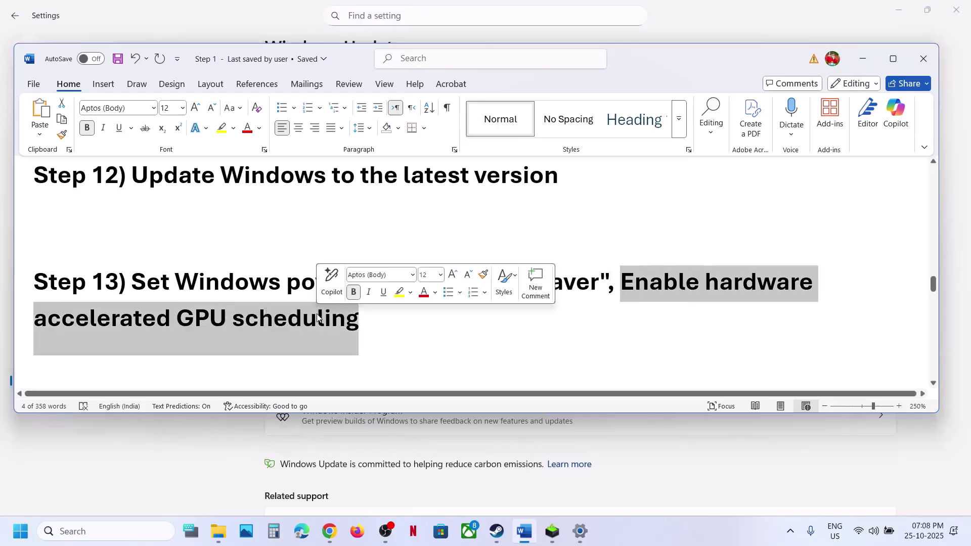
key(alt+Tab)
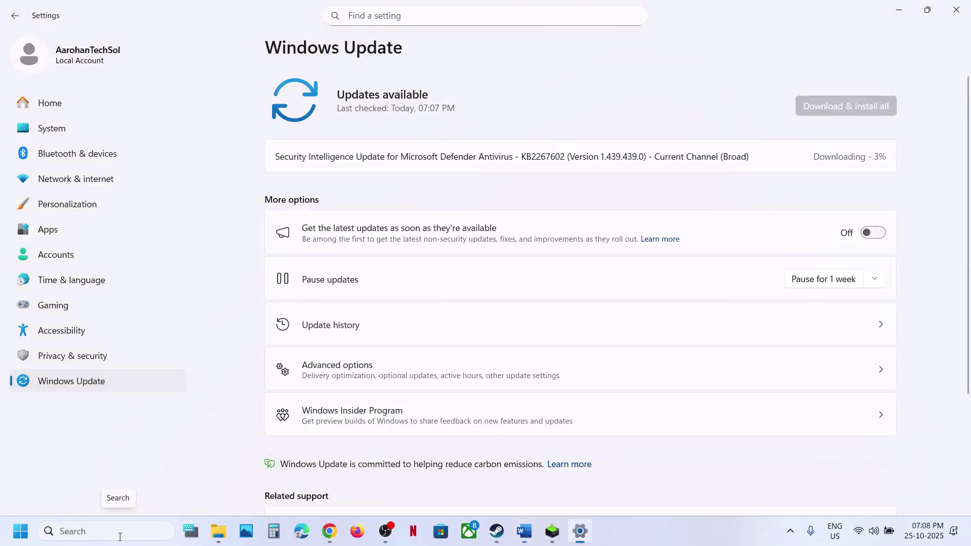
click(112, 533)
text(grap)
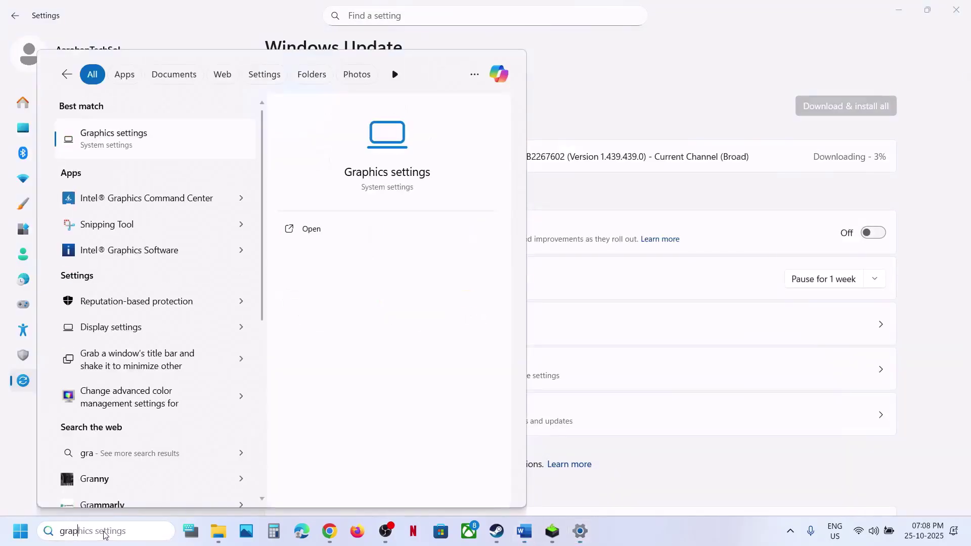
text(hics)
key(Return)
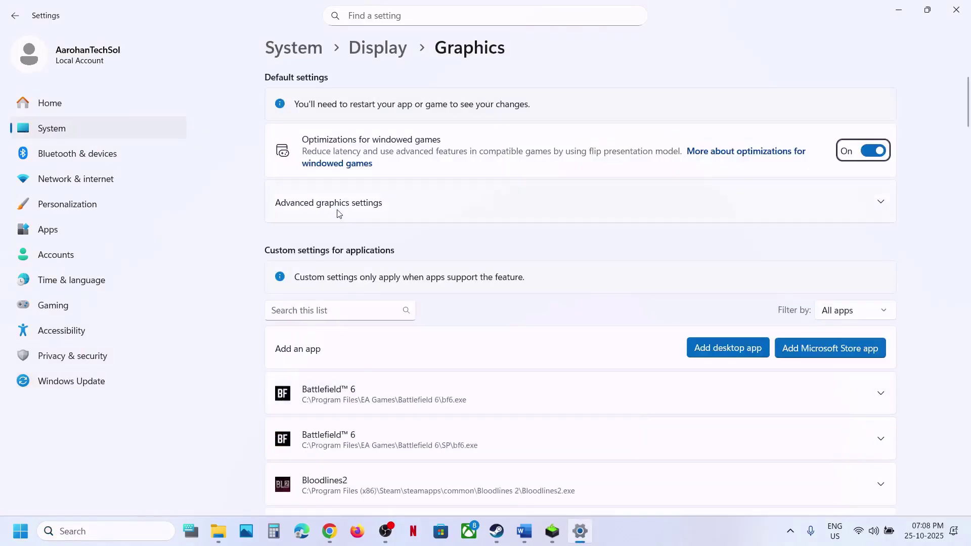
click(338, 213)
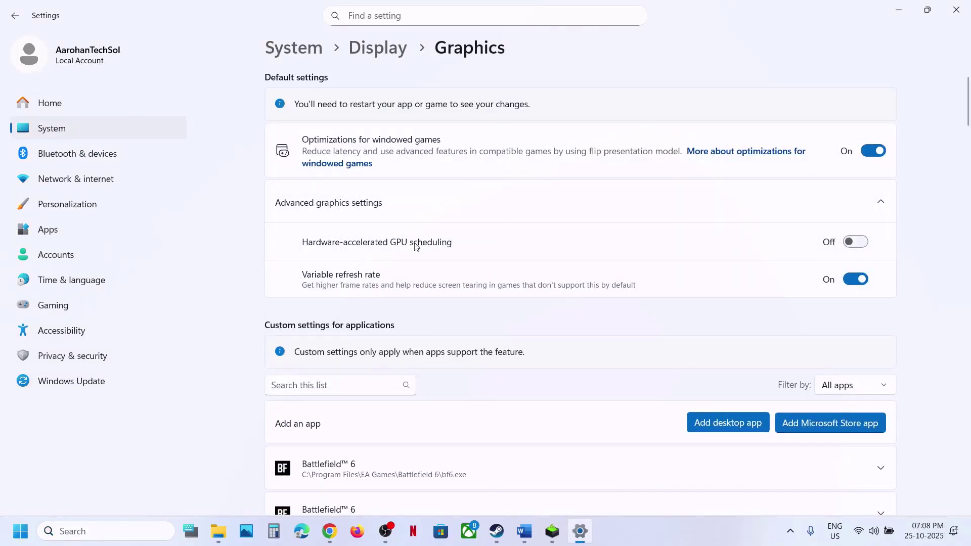
- Switch hardware-accelerated GPU scheduling on and back off, showing RV There Yet? in the Steam library in between
click(864, 241)
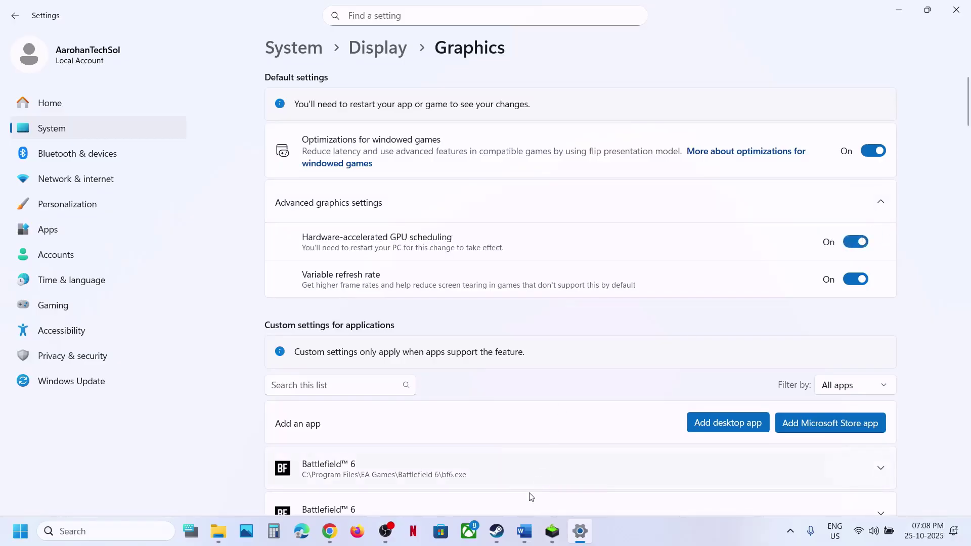
click(497, 531)
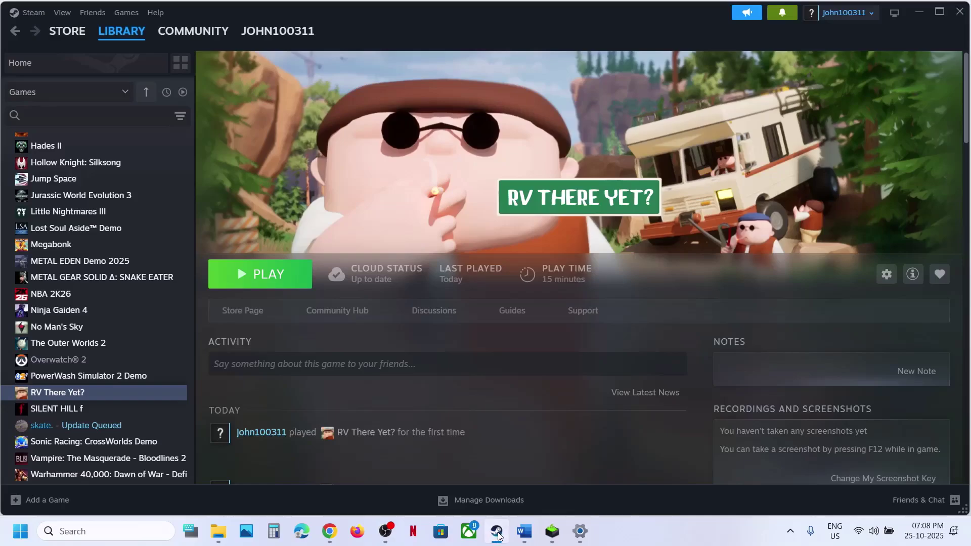
click(498, 534)
click(853, 242)
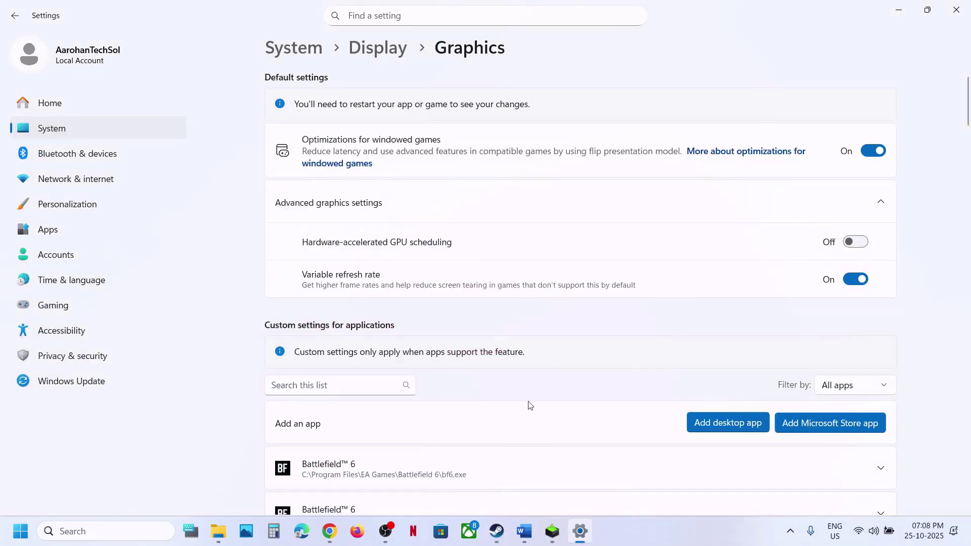
- Show the RV There Yet? page in the Steam library and go to Step 14 in the Word guide
click(497, 531)
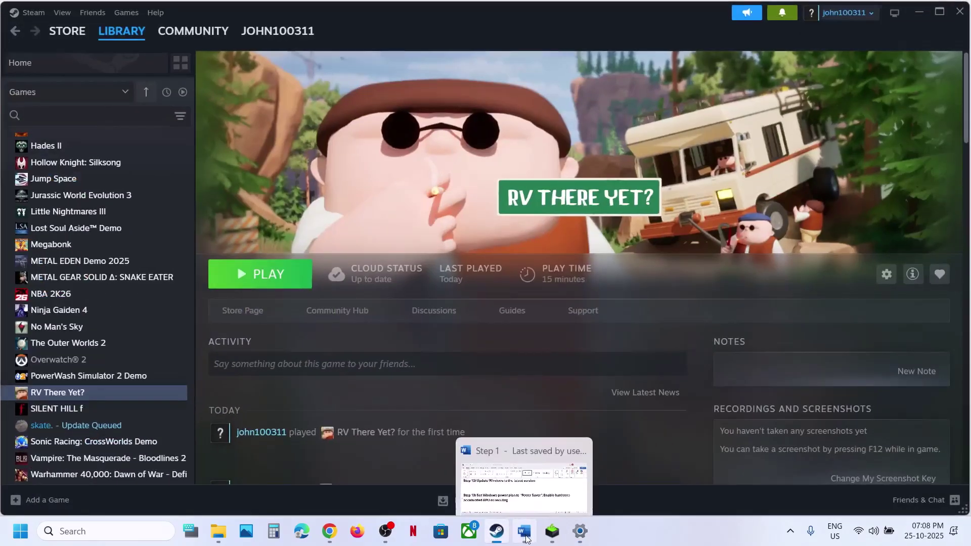
click(524, 530)
scroll(397, 311, down, 1)
scroll(397, 311, down, 2)
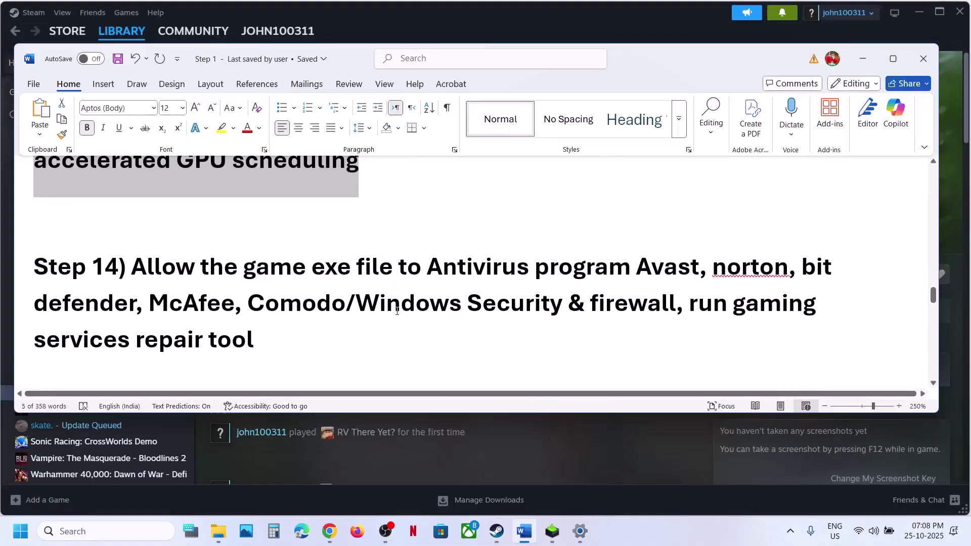
- From Windows Settings, open ransomware protection in Windows Security and bring up the apps allowed through Controlled folder access
key(alt+Tab)
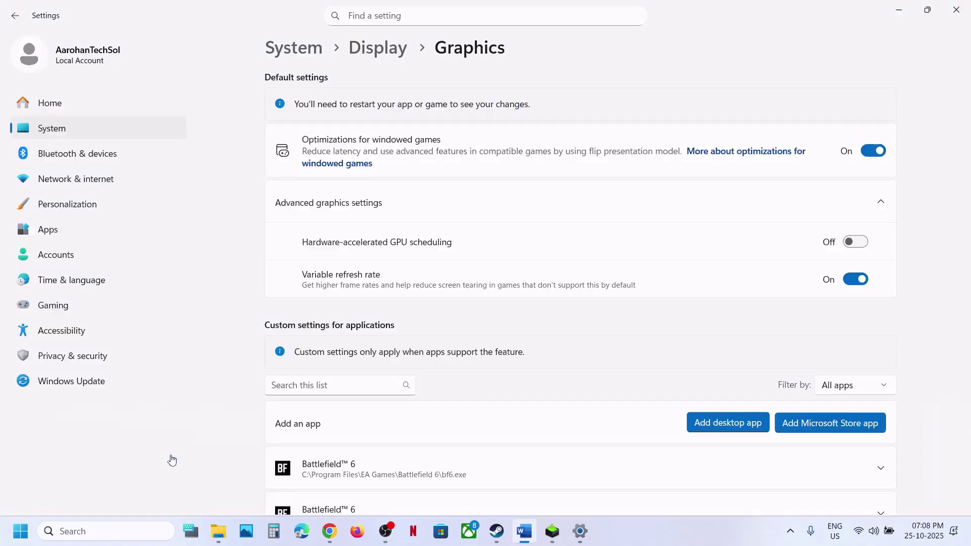
click(70, 354)
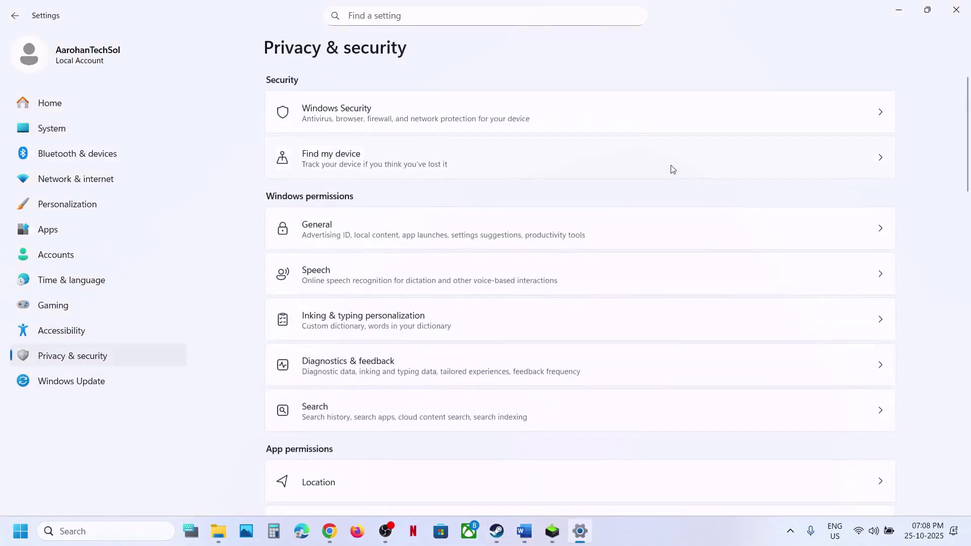
click(356, 129)
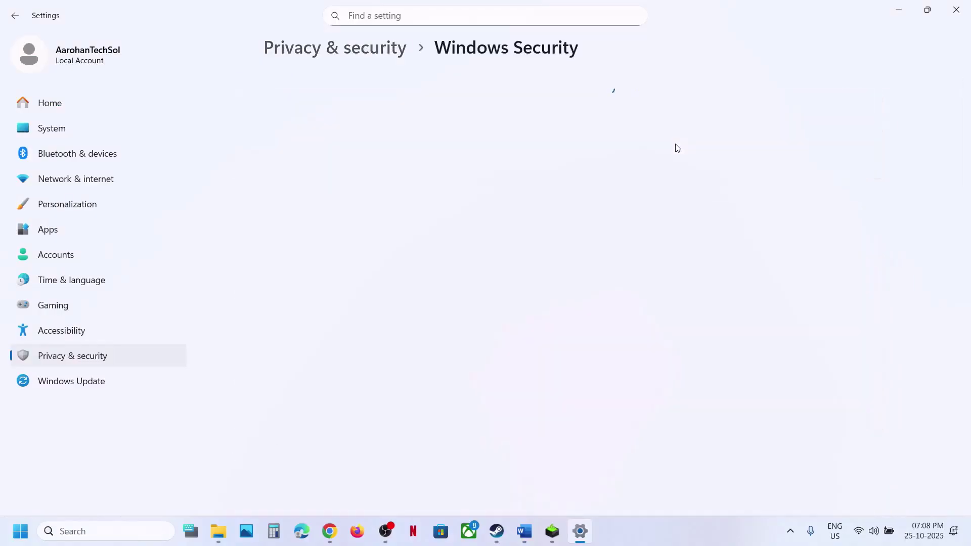
click(380, 173)
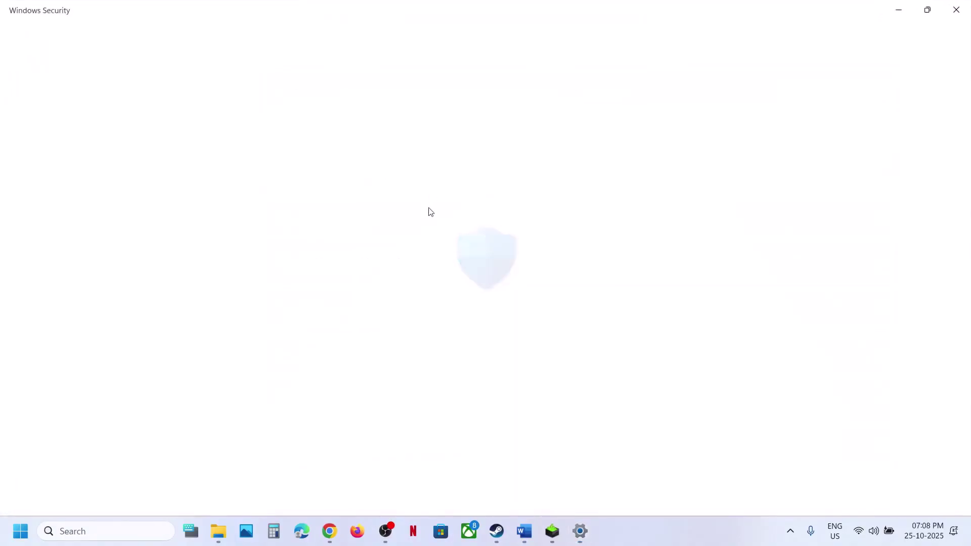
scroll(397, 329, down, 3)
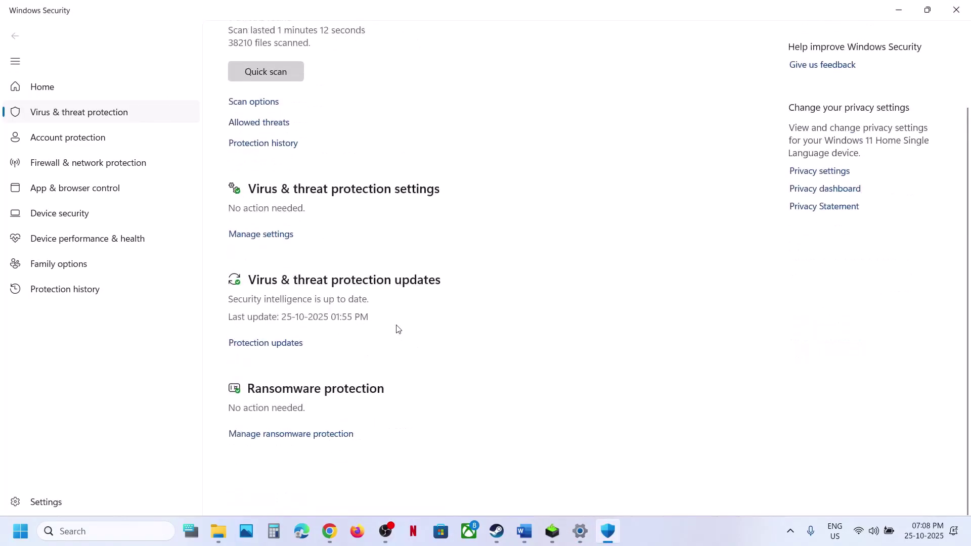
scroll(299, 462, up, 1)
click(297, 468)
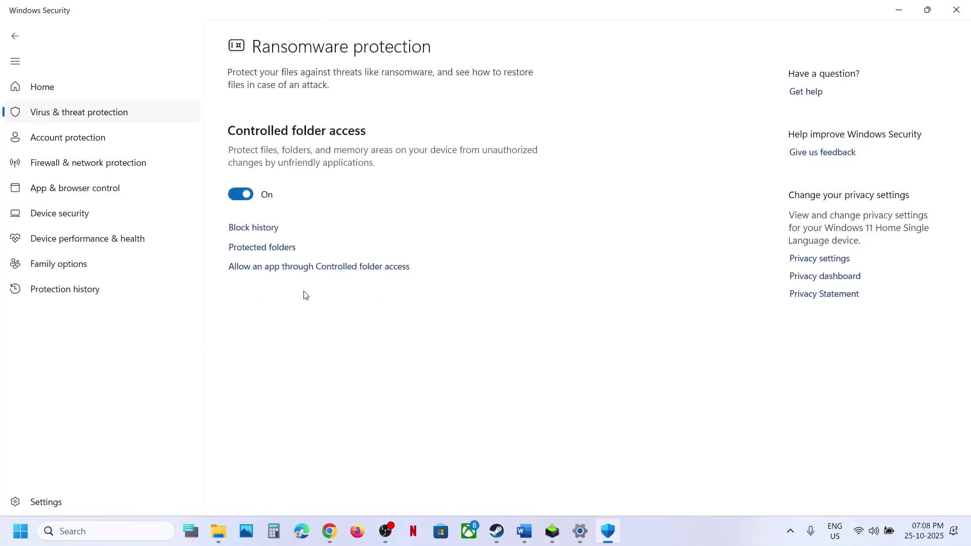
click(284, 270)
click(433, 371)
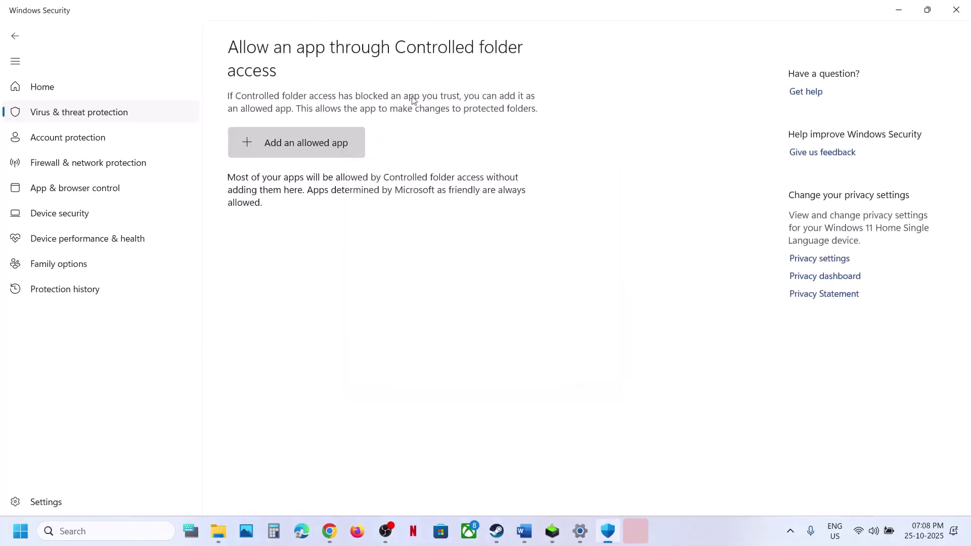
- Add the Ride application from the steamapps\common\Ride folder to the apps allowed through Controlled folder access
click(296, 141)
click(291, 194)
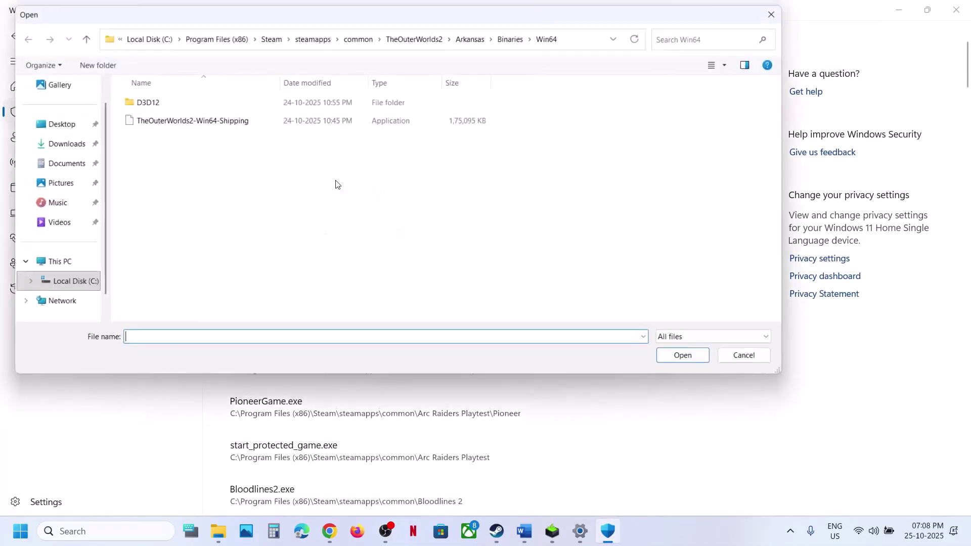
click(358, 36)
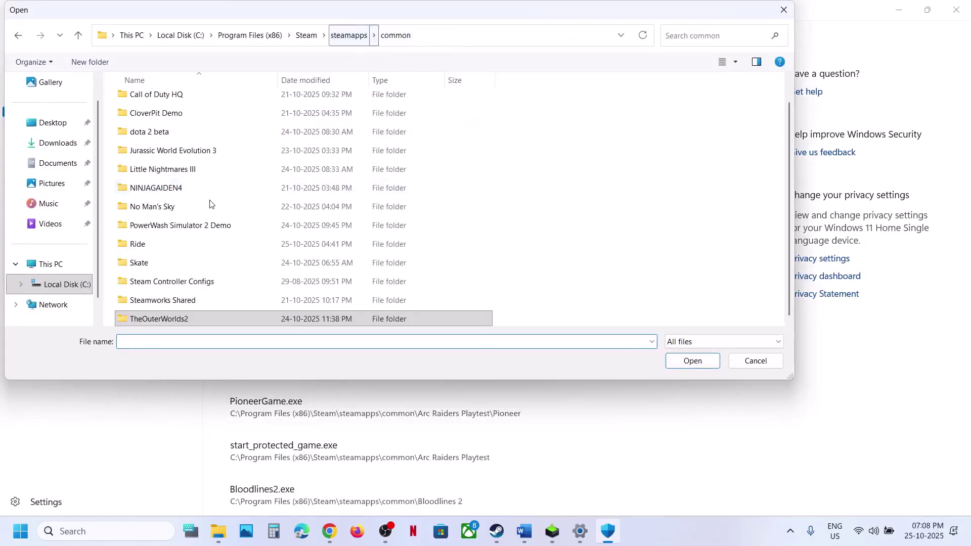
double_click(161, 245)
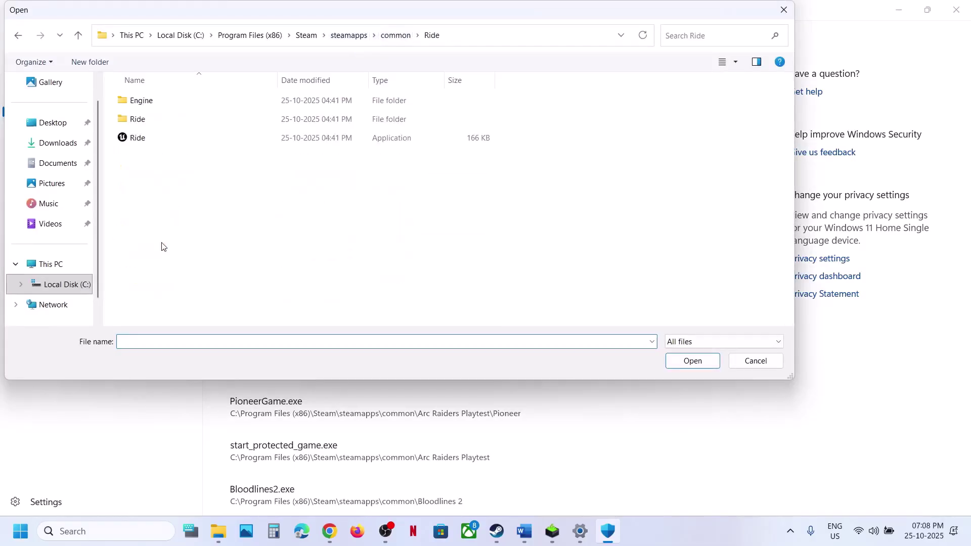
double_click(142, 138)
- Allow Ride-Win64-Shipping from Ride\Ride\Binaries\Win64 through Controlled folder access, and close Windows Security and Settings
click(306, 132)
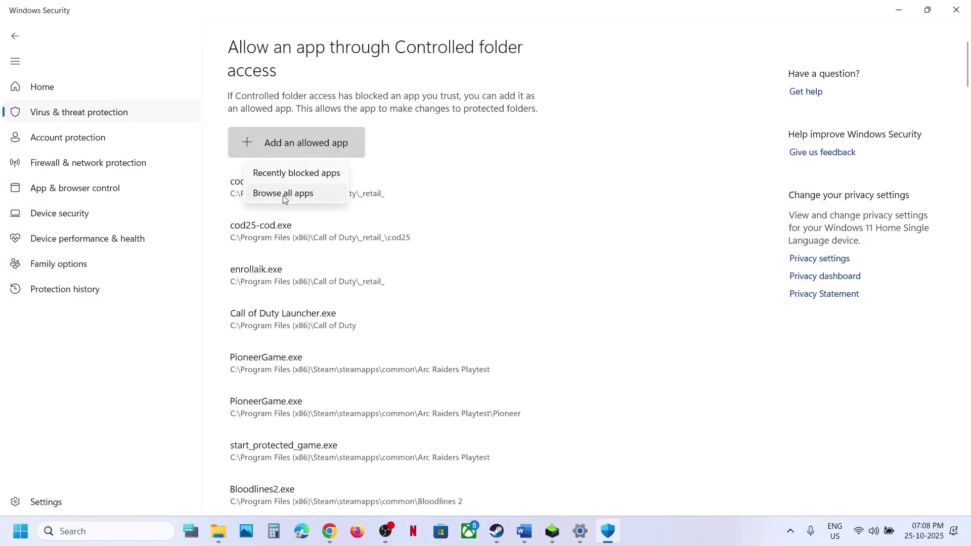
click(283, 196)
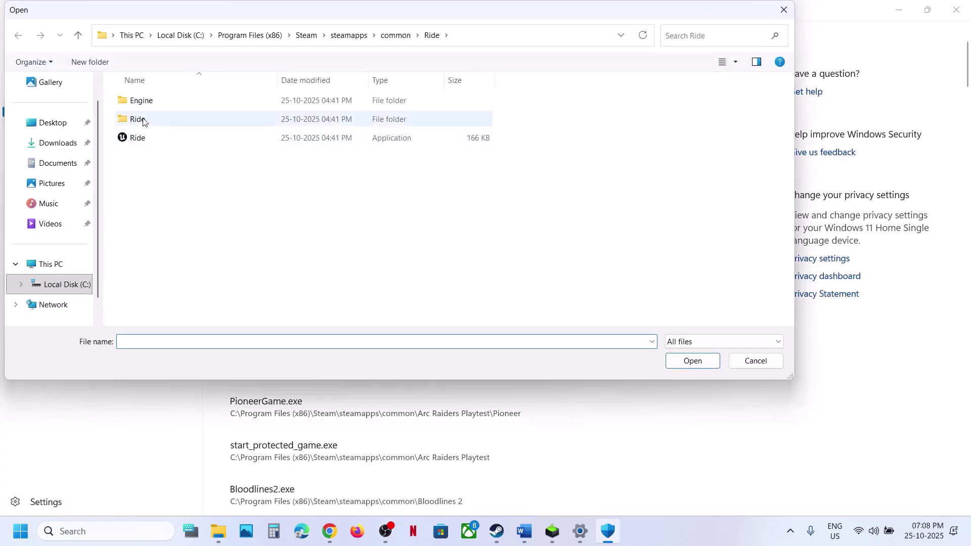
double_click(140, 120)
click(143, 105)
double_click(143, 101)
double_click(141, 105)
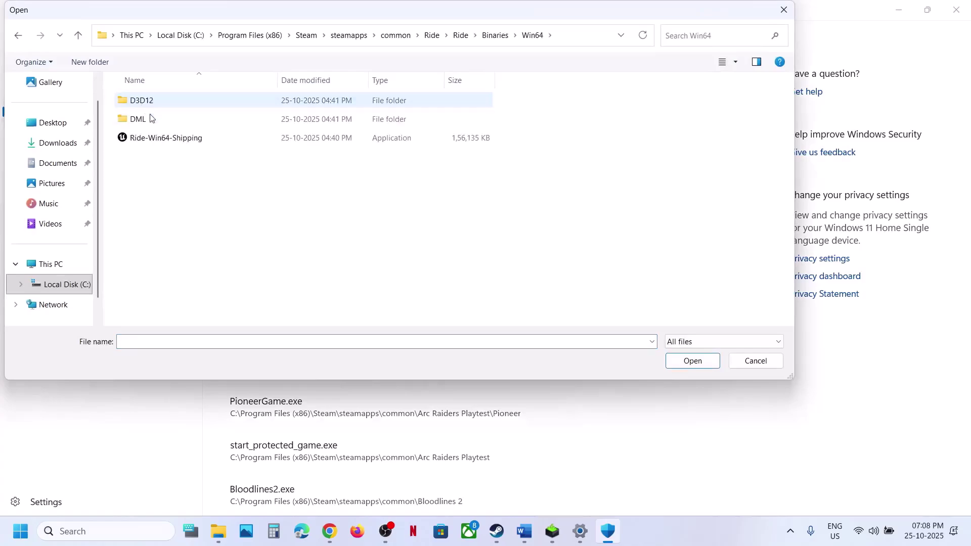
double_click(141, 137)
click(956, 10)
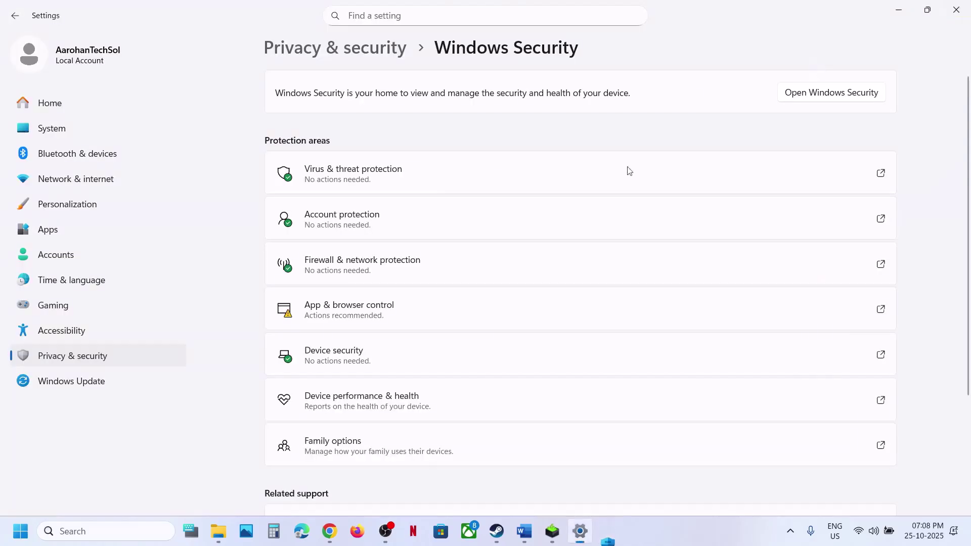
click(959, 13)
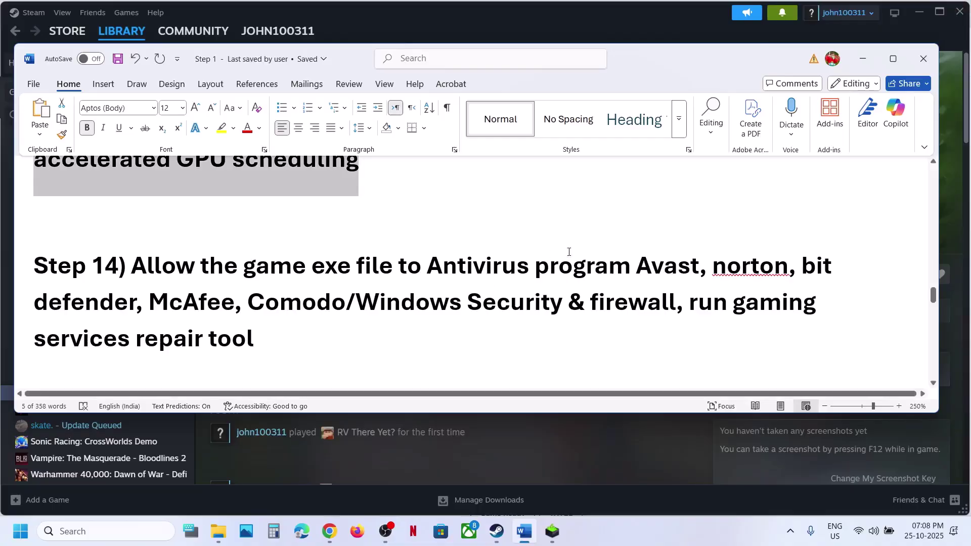
- Move on from Step 14 to Step 15 in the Word guide and highlight "Verify the game files"
drag(646, 261, 252, 312)
click(253, 312)
scroll(253, 311, down, 2)
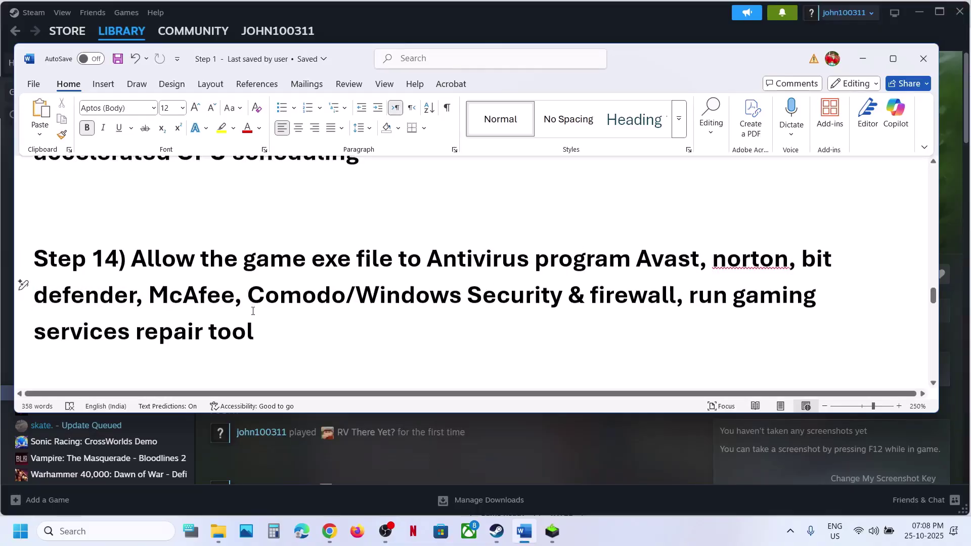
scroll(253, 311, down, 4)
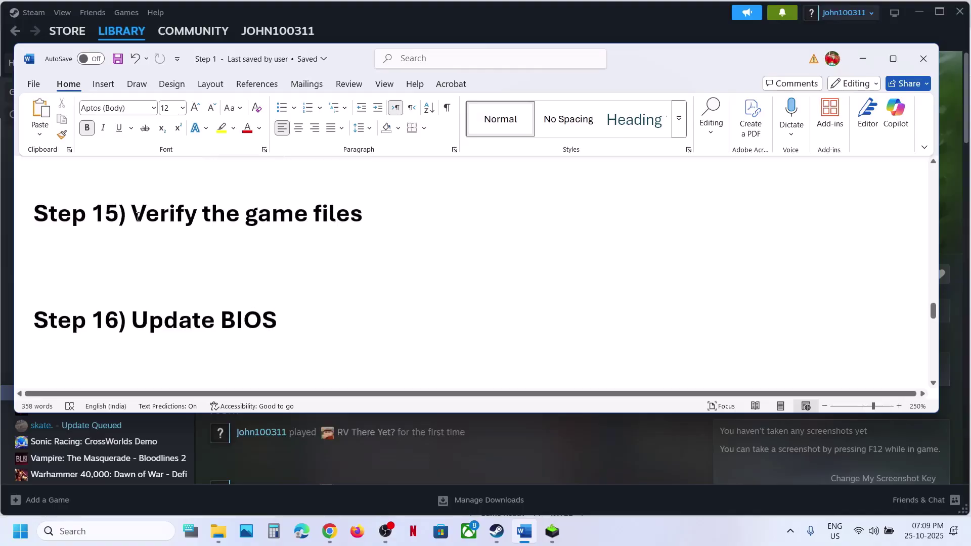
drag(132, 214, 378, 219)
- Switch to Steam, show the file integrity verification option in RV There Yet?'s installed files properties, and close the properties
click(469, 26)
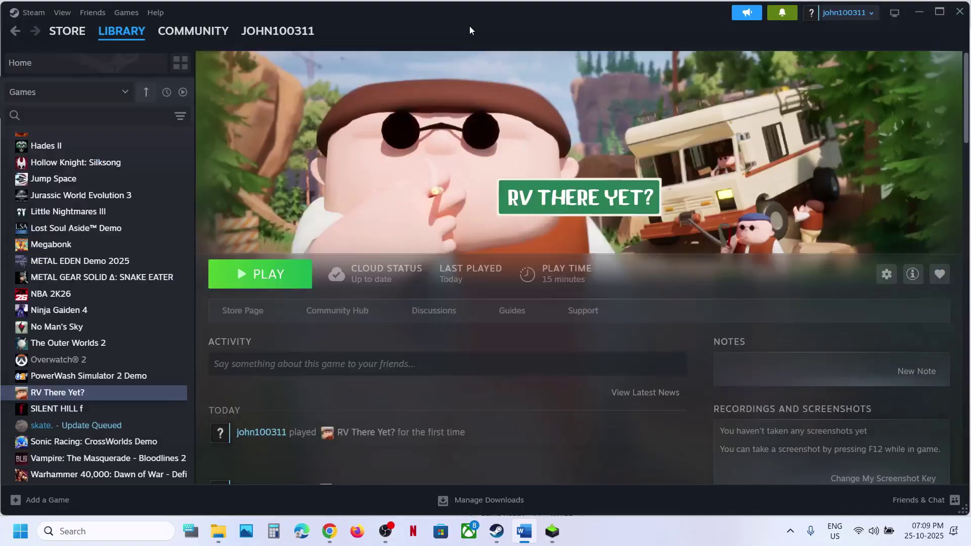
right_click(83, 393)
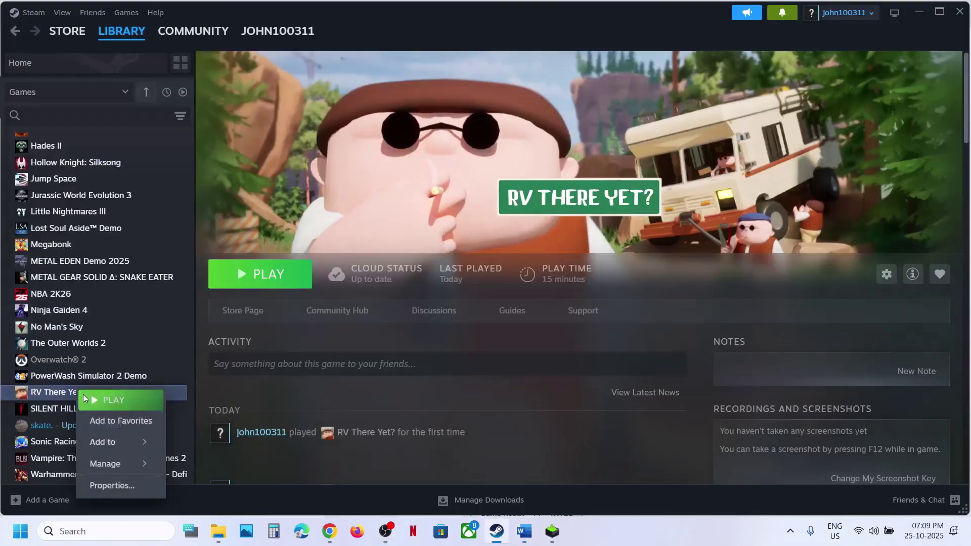
click(106, 483)
click(262, 175)
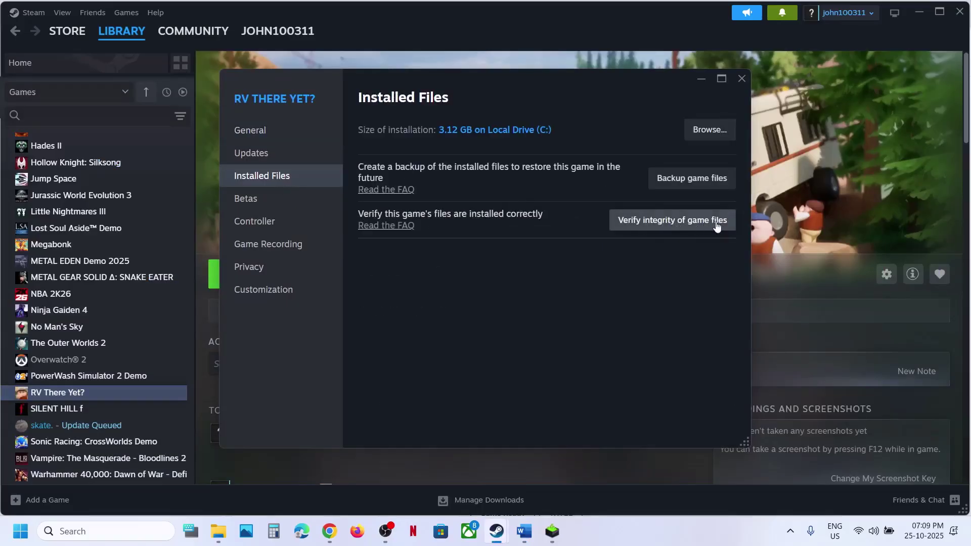
click(745, 79)
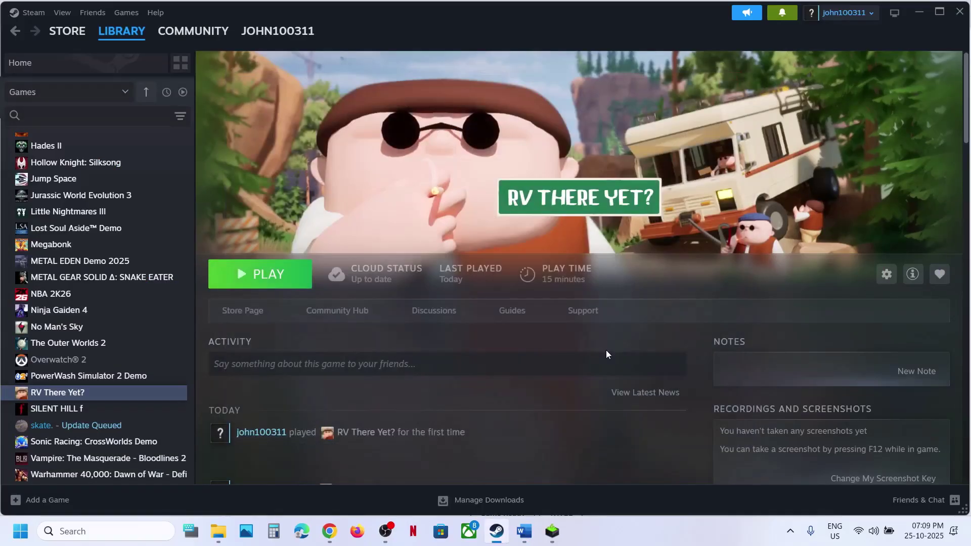
- Return to the Word guide, highlight Step 16's "Update BIOS", and check the battery charge in the Windows quick settings
click(524, 532)
scroll(379, 271, down, 1)
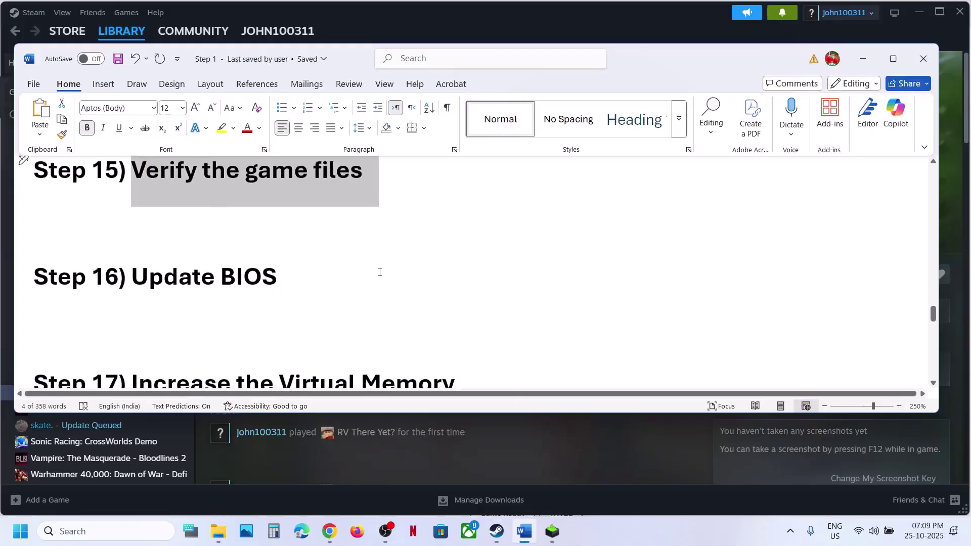
drag(131, 280, 249, 282)
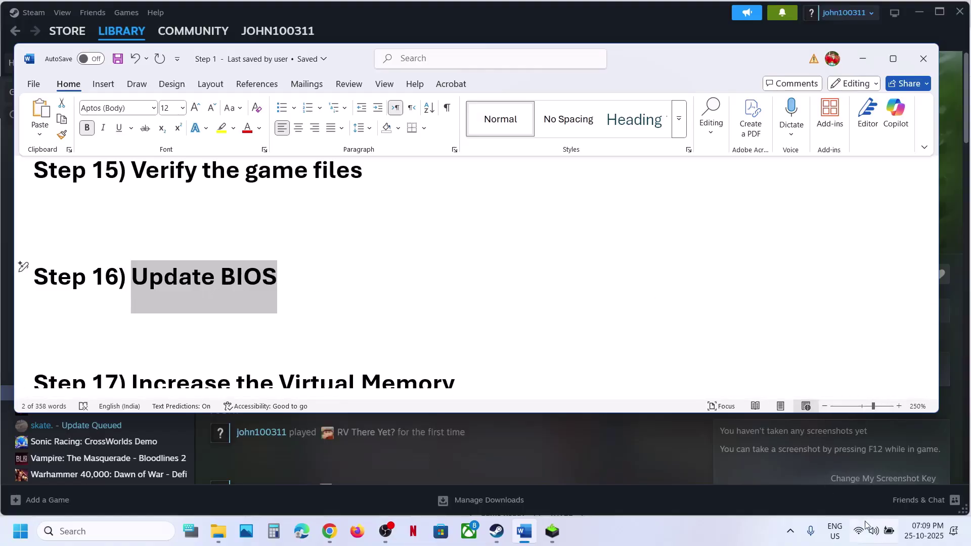
click(902, 540)
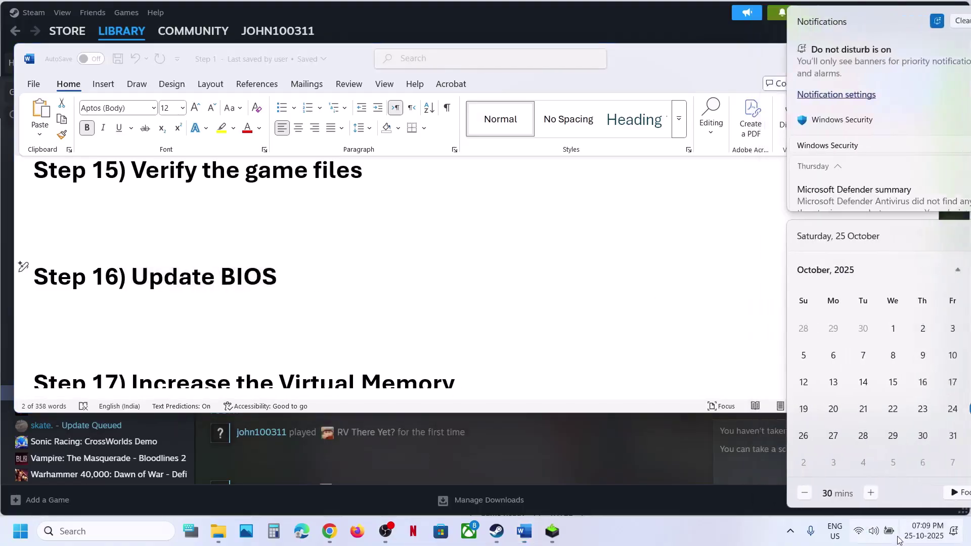
click(898, 540)
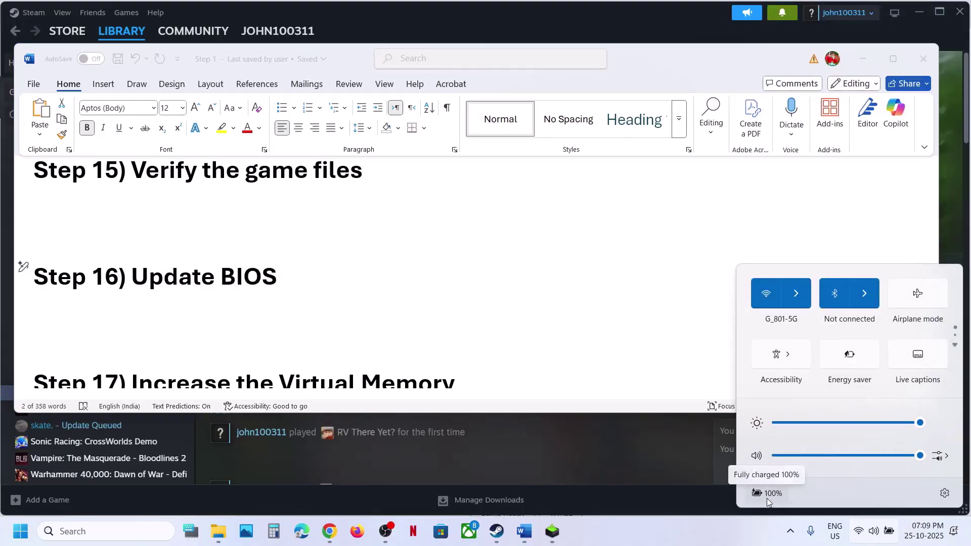
click(387, 306)
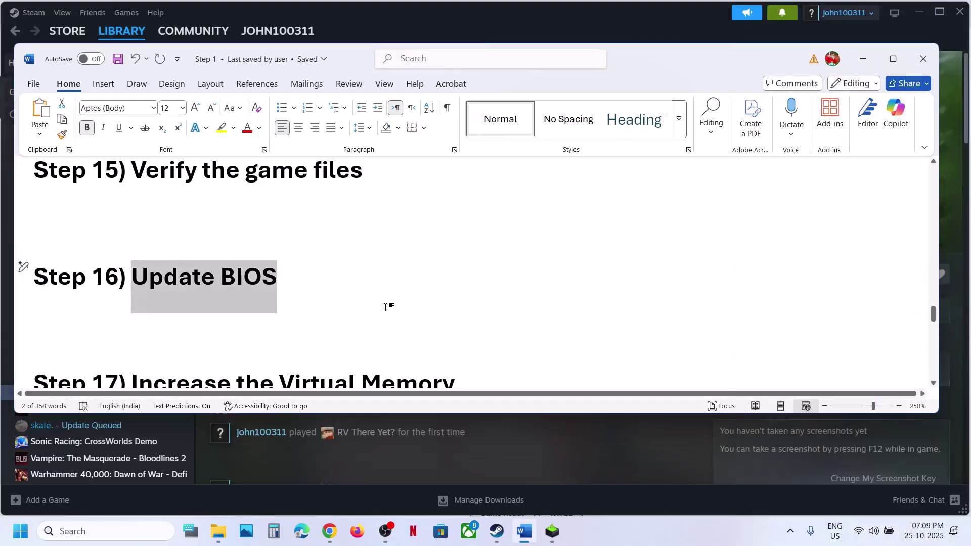
- Copy "View Advanced system settings" from the guide's virtual memory section and use it in Windows search to open System Properties
scroll(386, 307, down, 2)
scroll(386, 308, down, 2)
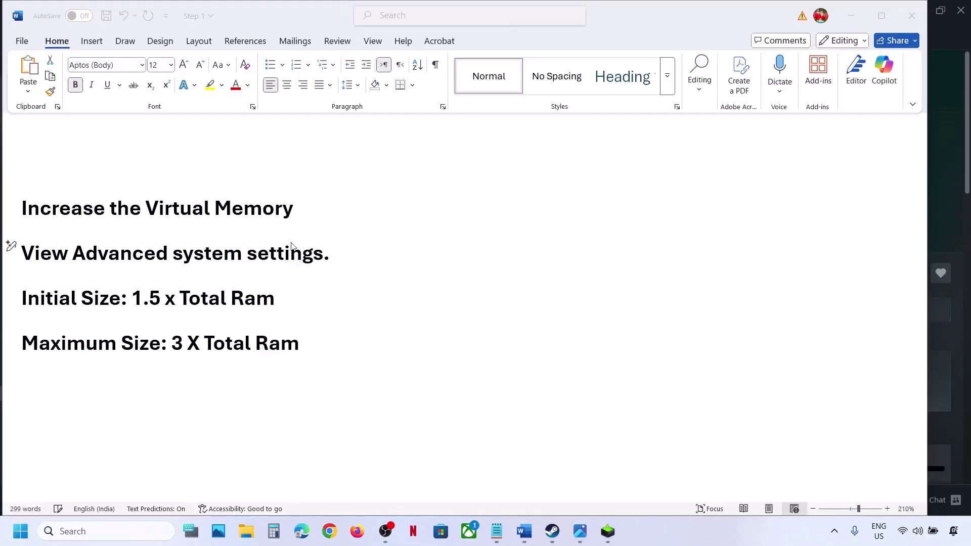
triple_click(300, 246)
right_click(183, 269)
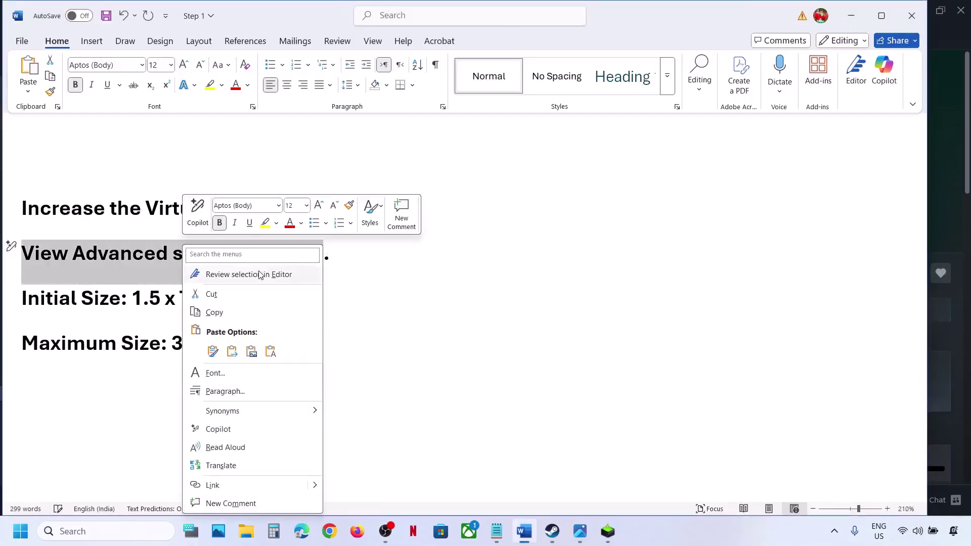
click(228, 313)
click(112, 541)
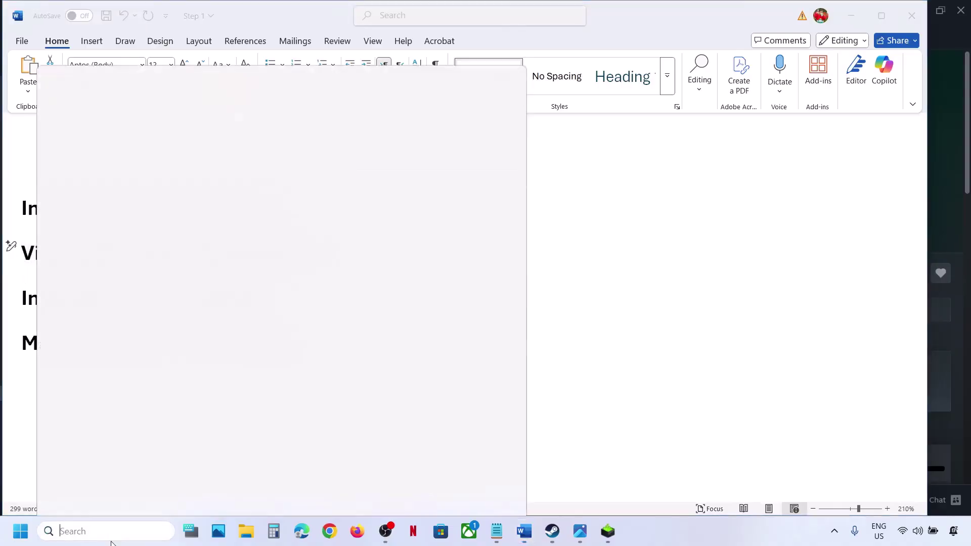
key(ctrl+v)
click(161, 149)
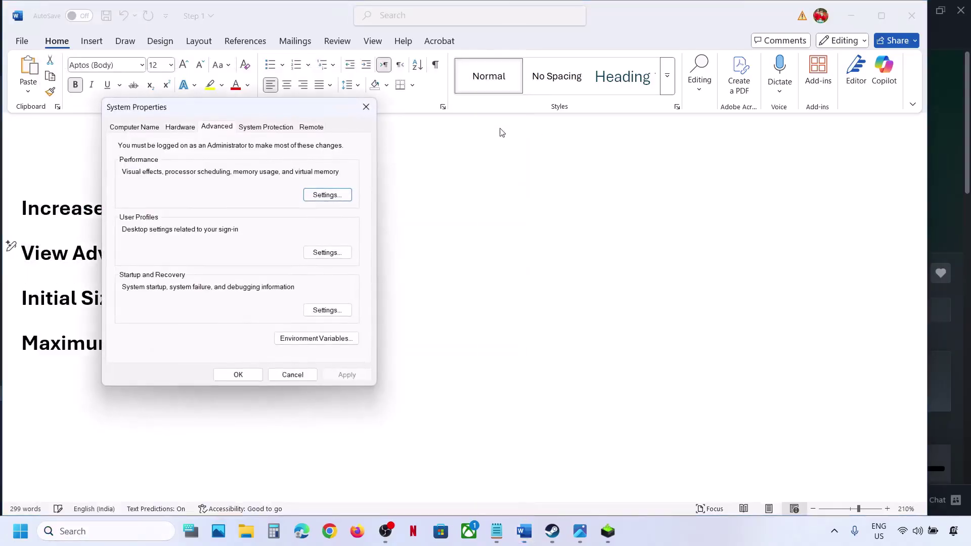
- Open the Virtual Memory settings from the advanced performance options and turn off automatic paging file management for all drives
drag(282, 111, 792, 157)
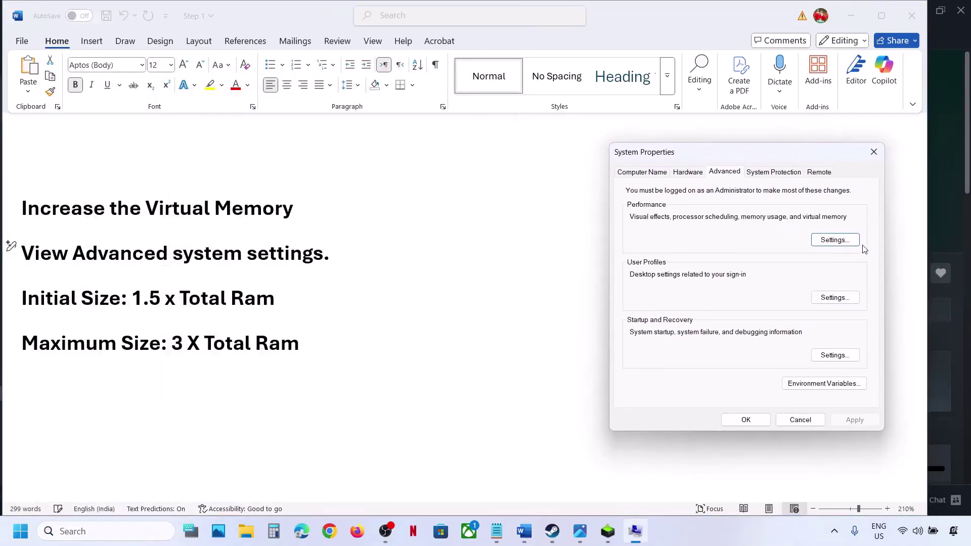
click(845, 240)
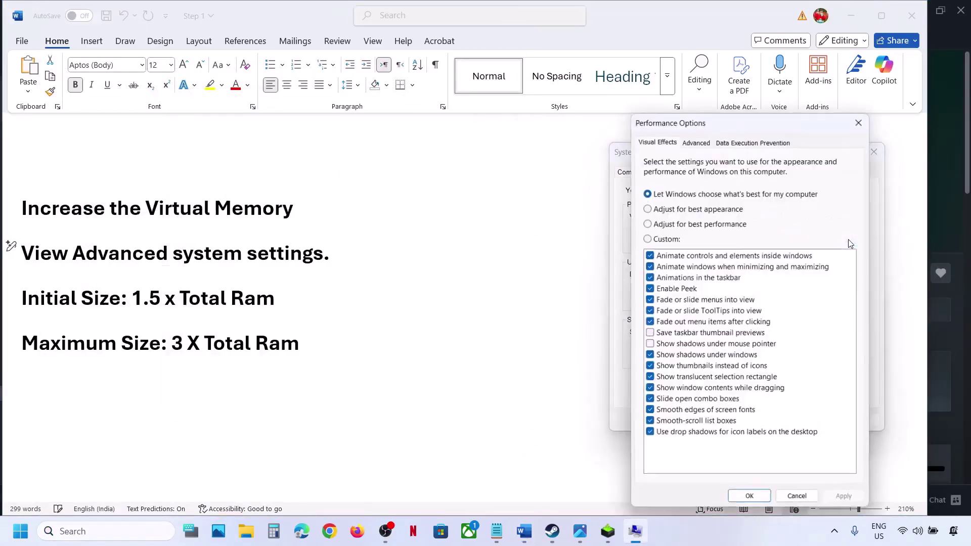
click(695, 142)
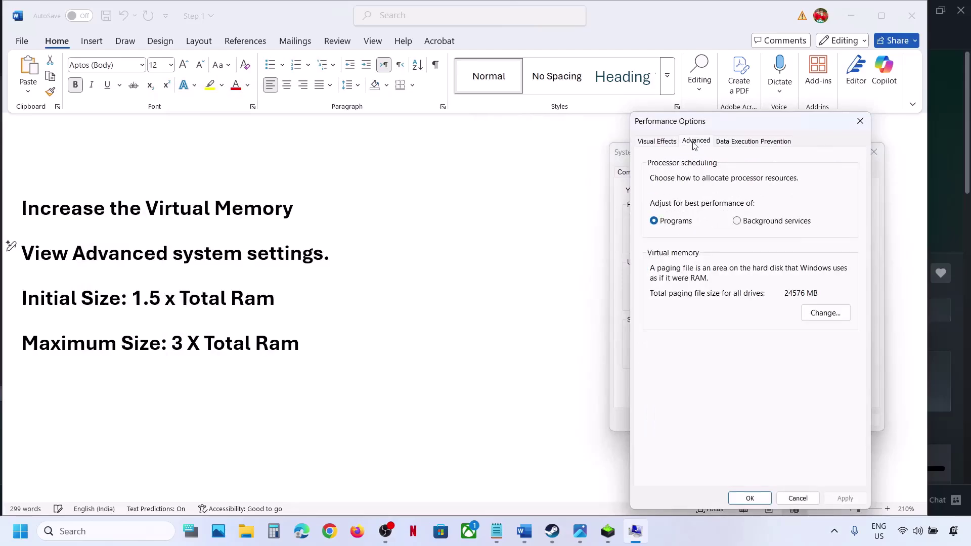
click(825, 314)
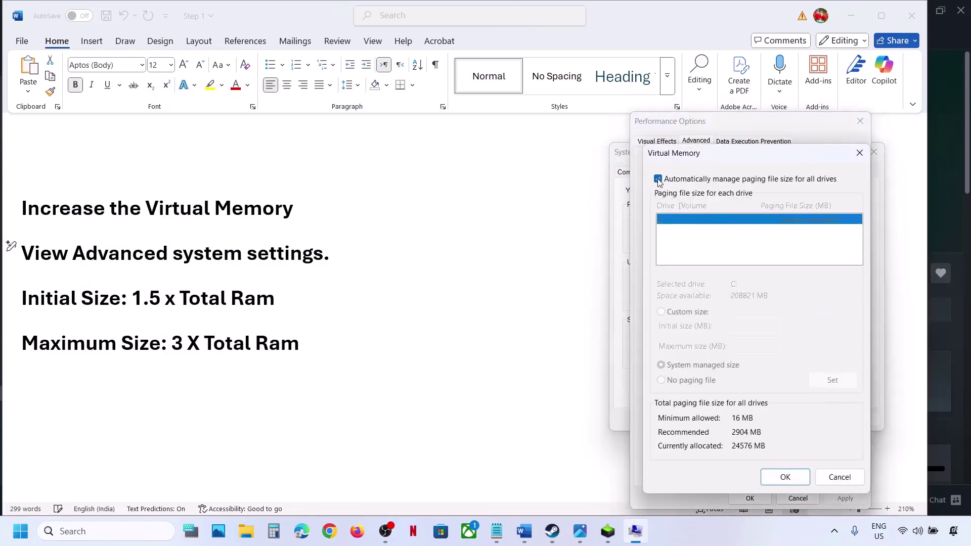
click(658, 179)
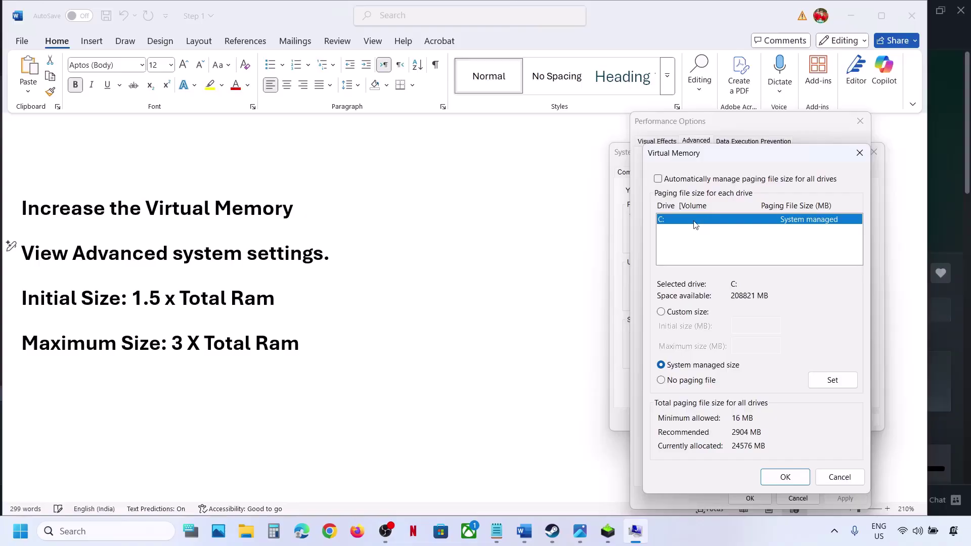